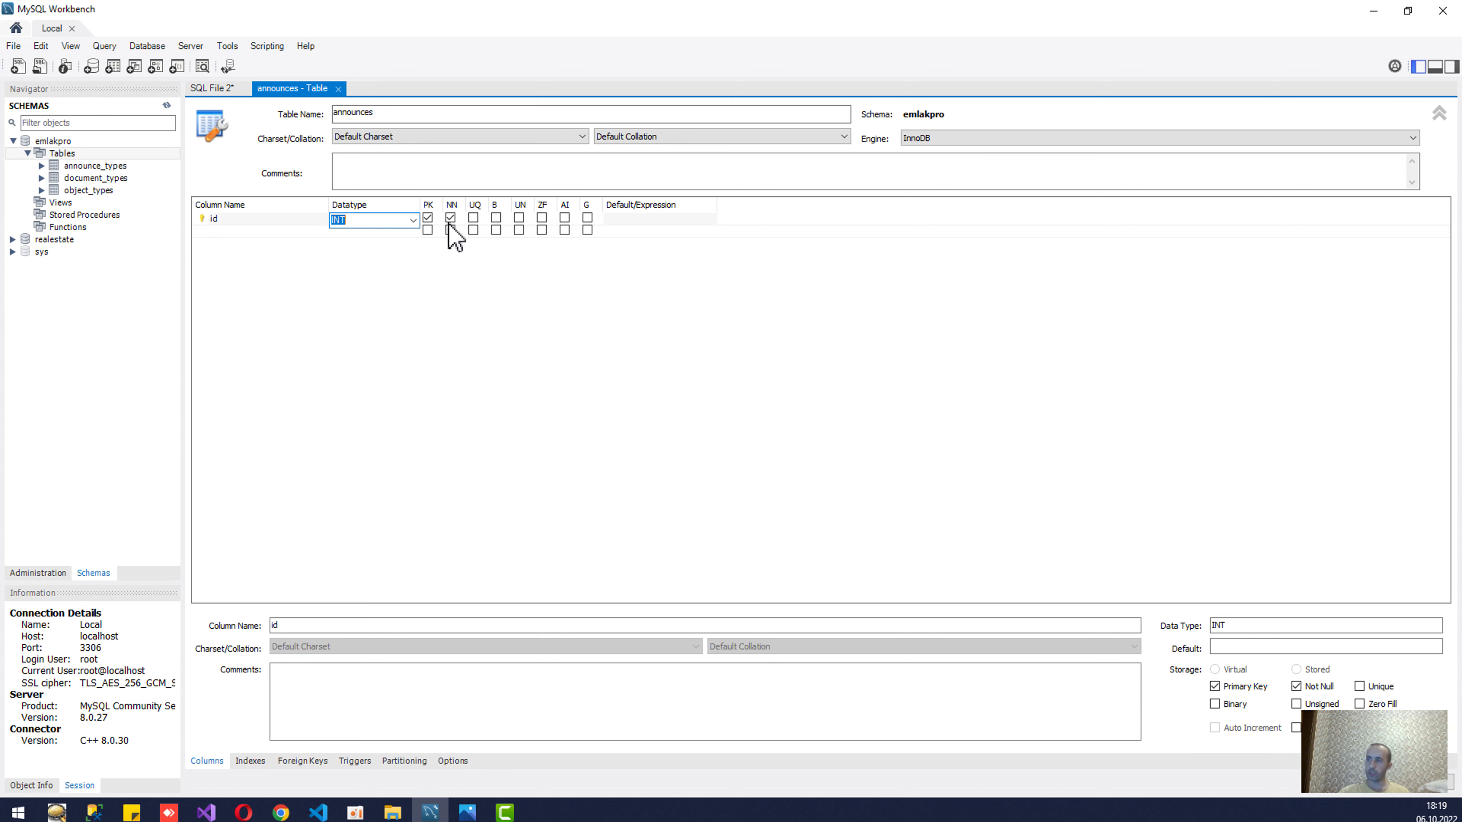
Step: Make the id column auto-increment and, following the Announces table in db-model.PNG, add a second column called name
click(565, 218)
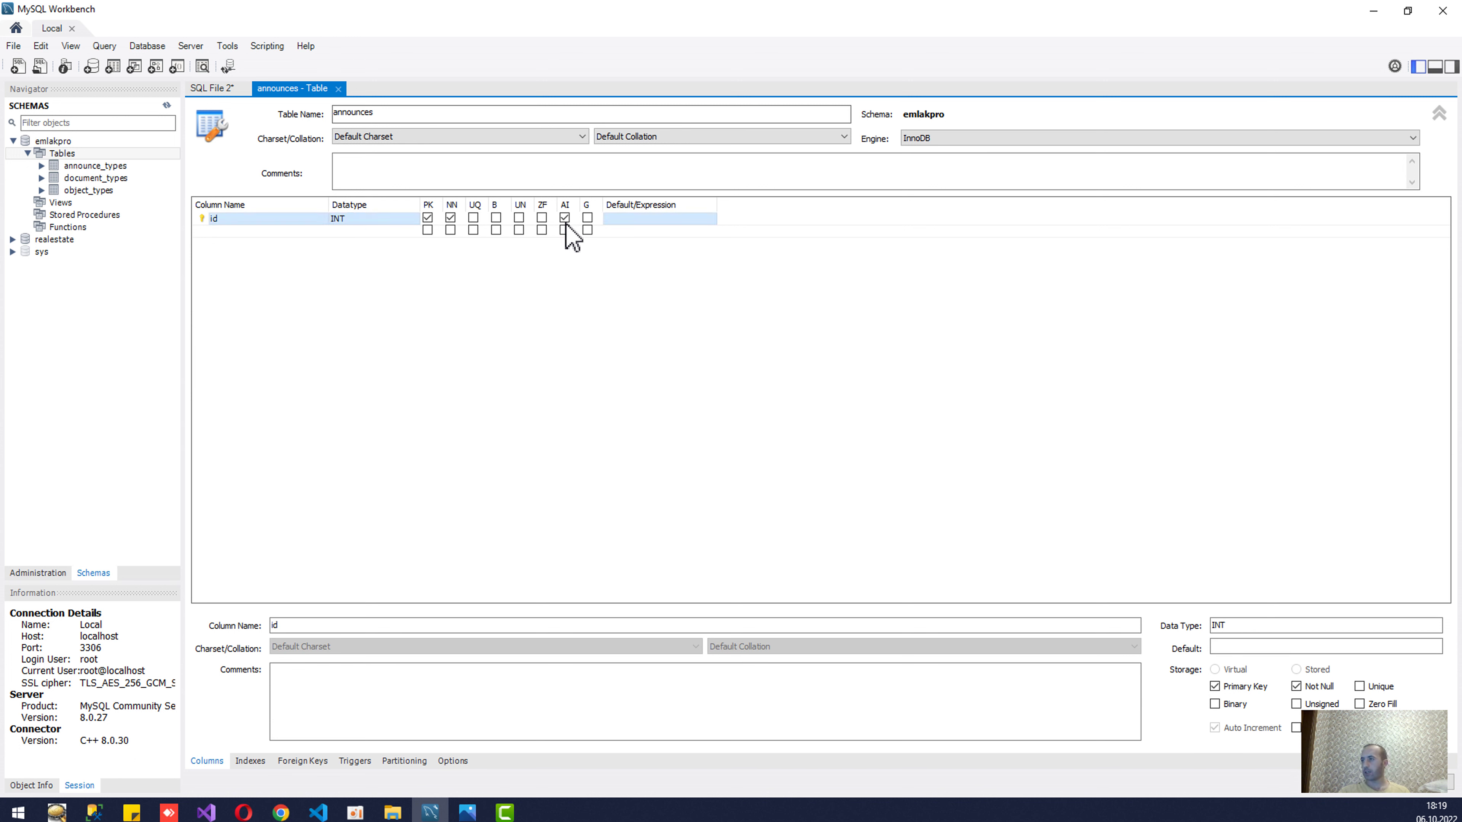
click(224, 230)
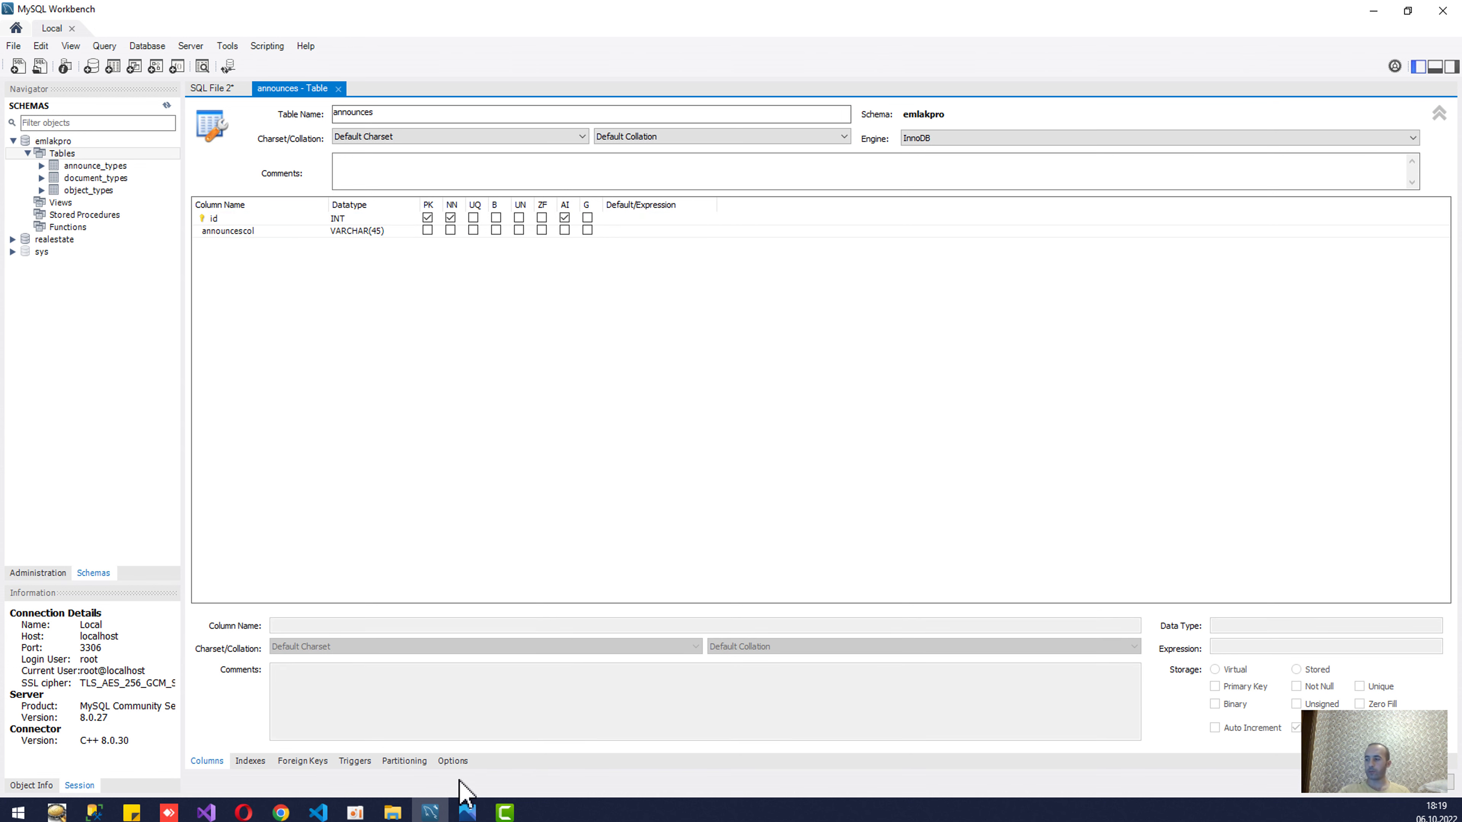
click(464, 815)
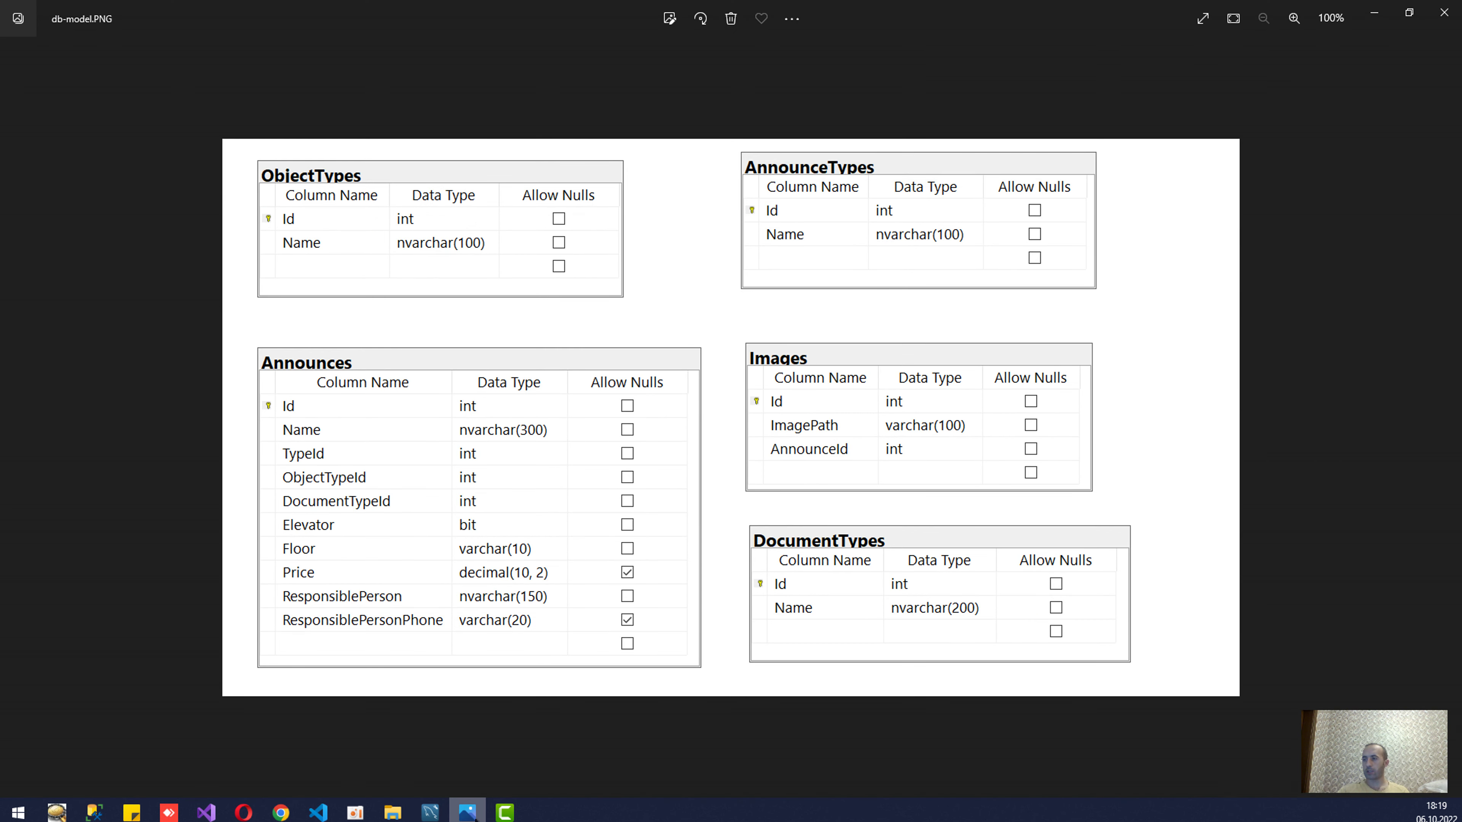
click(467, 812)
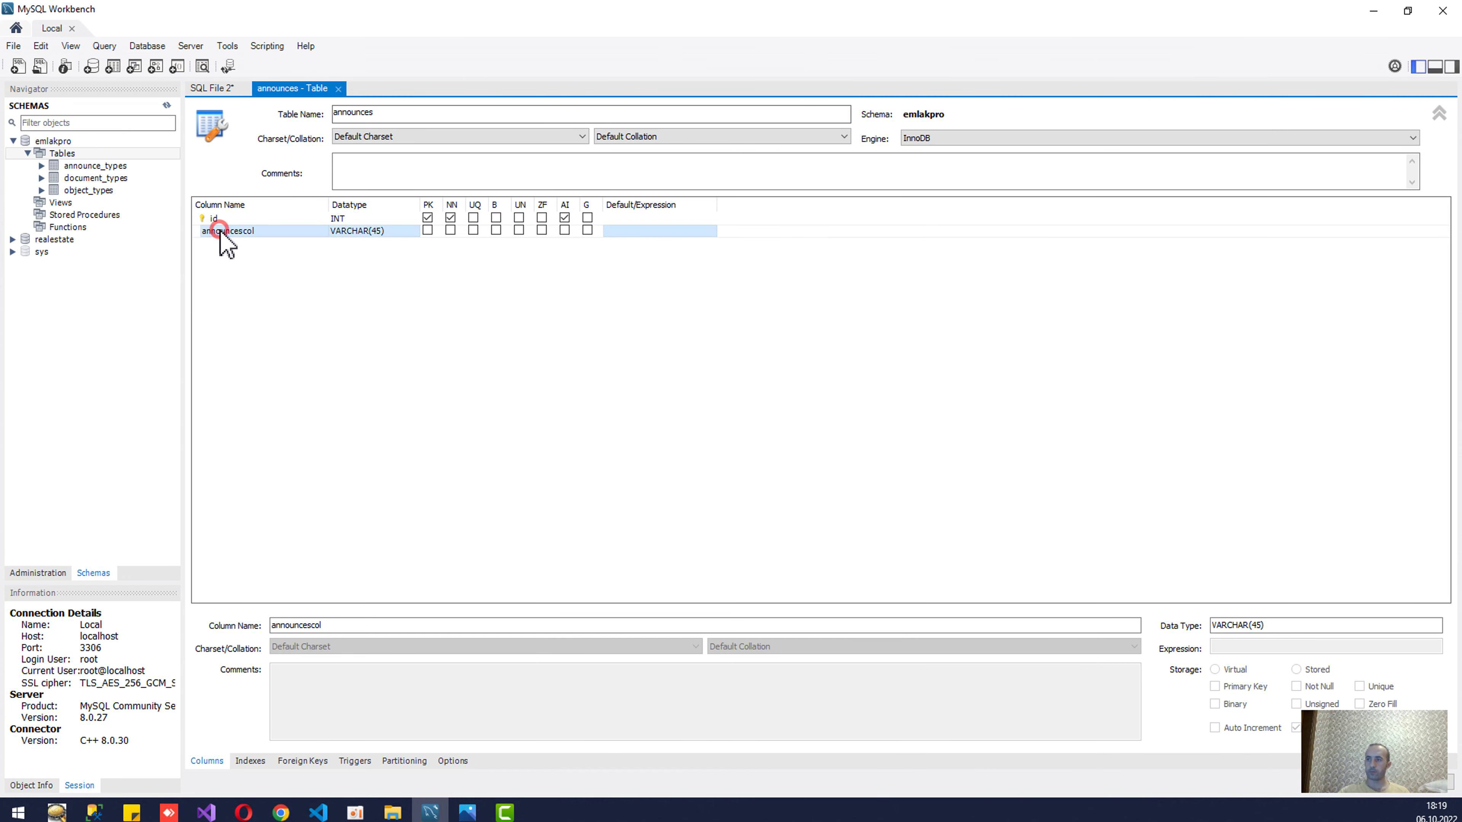
double_click(220, 231)
text(name)
key(Tab)
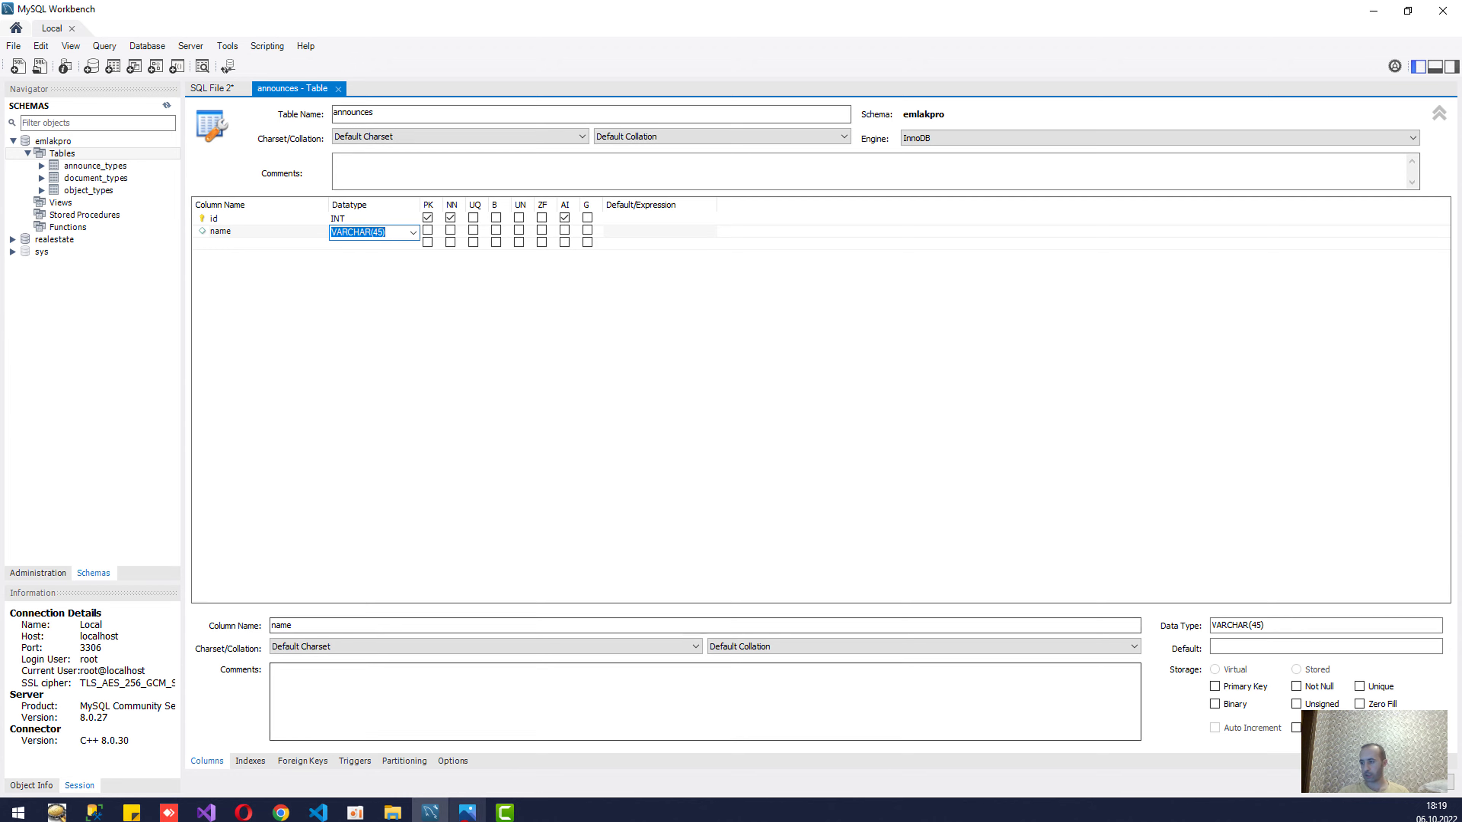
Step: Check the name field's type in the db-model.PNG diagram and set the name column's datatype to VARCHAR(300)
key(alt+Tab)
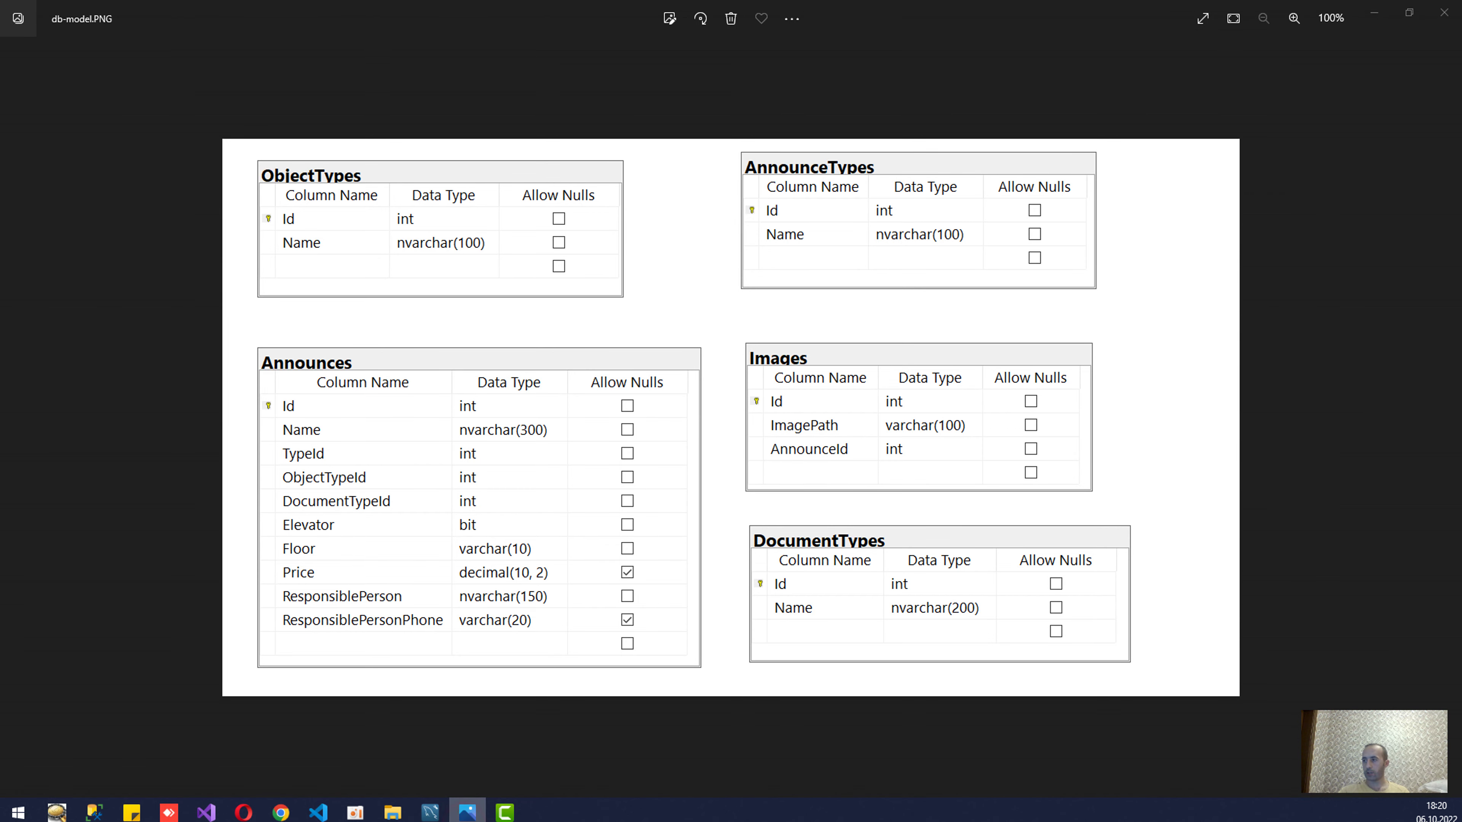
key(alt+Tab)
text(varc)
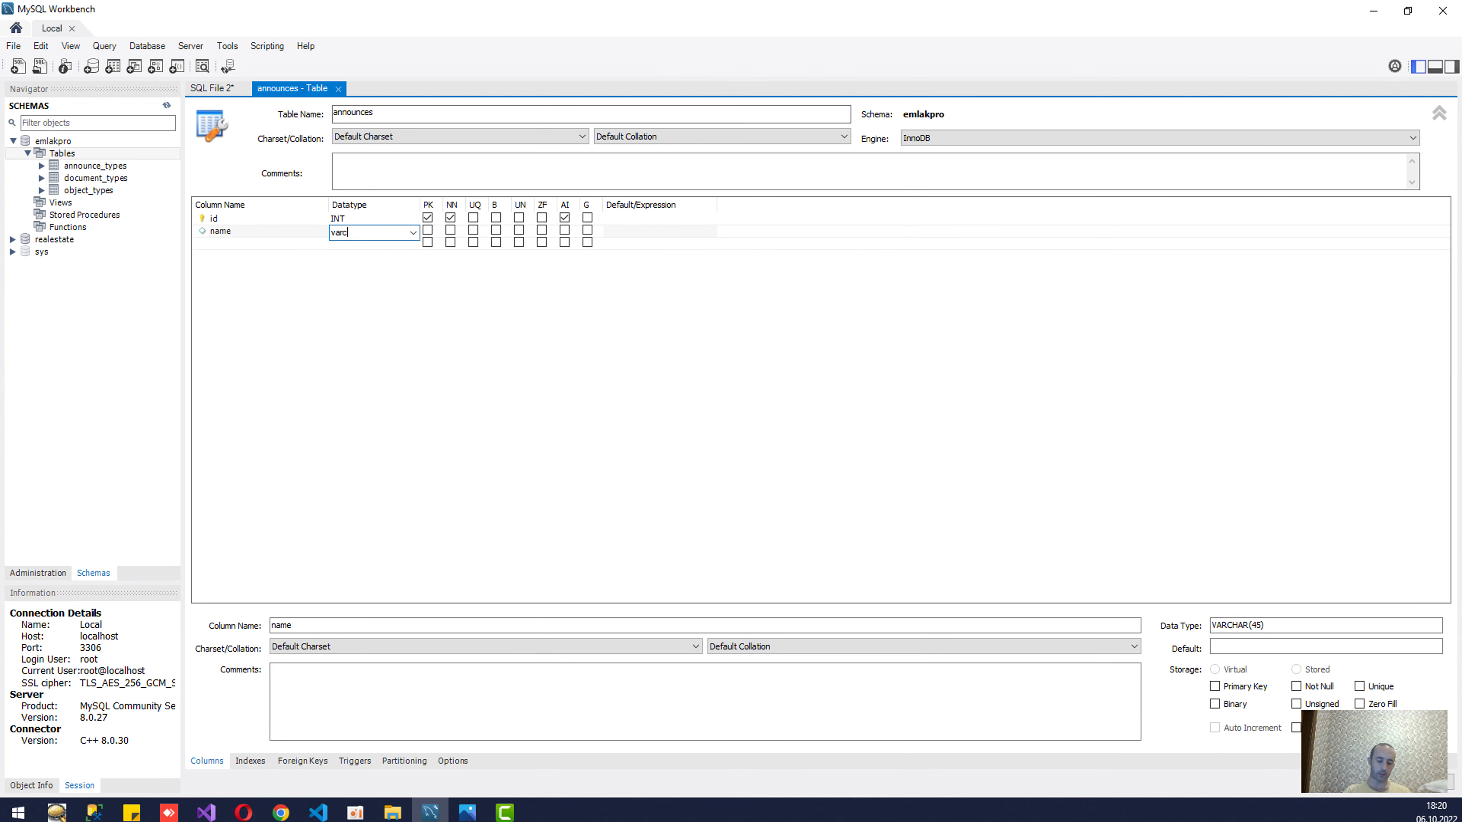
text(har(300)
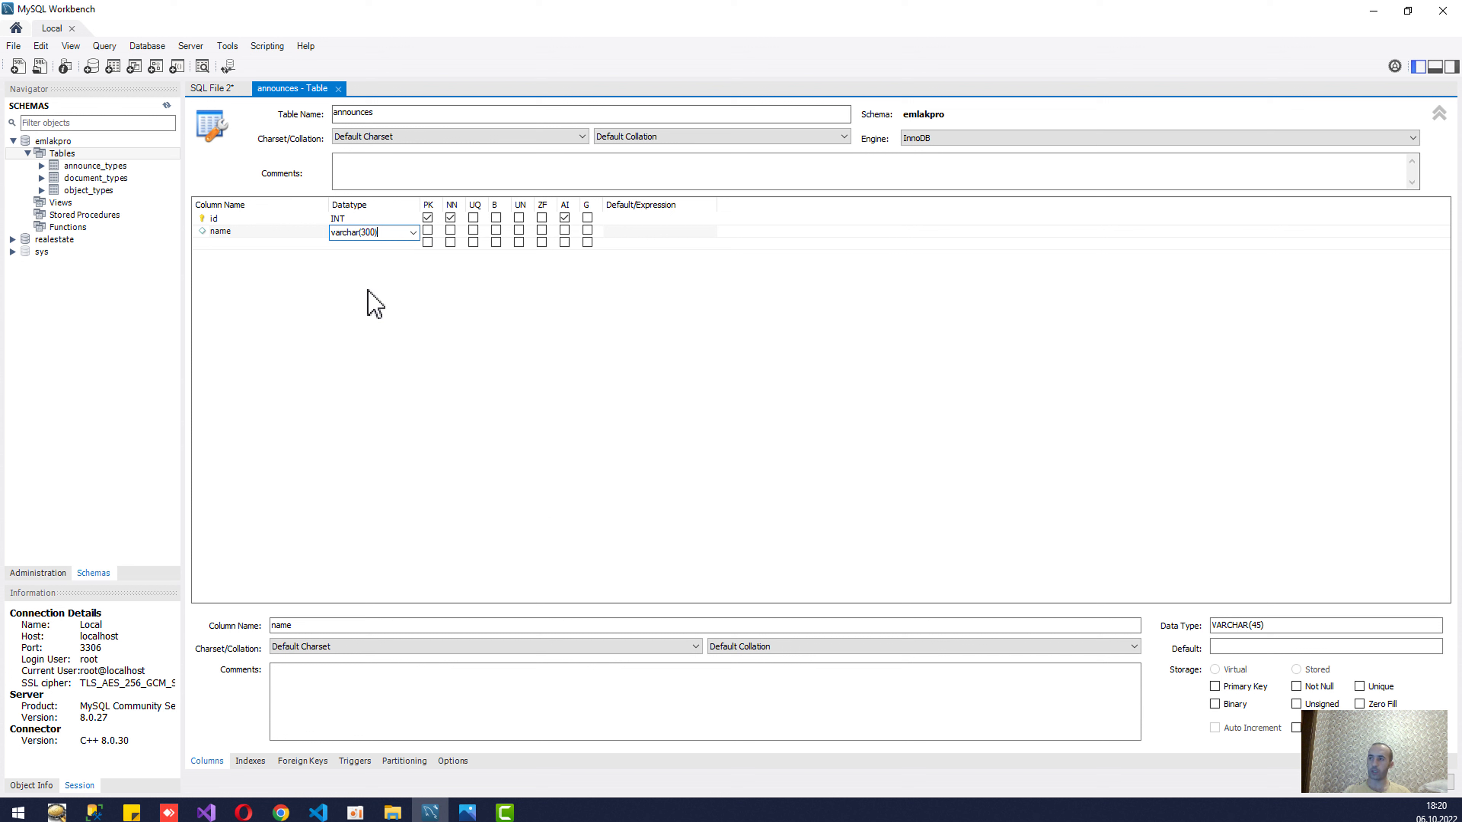
Step: Set the name column's character set to utf8 and mark the column as Not Null
click(355, 646)
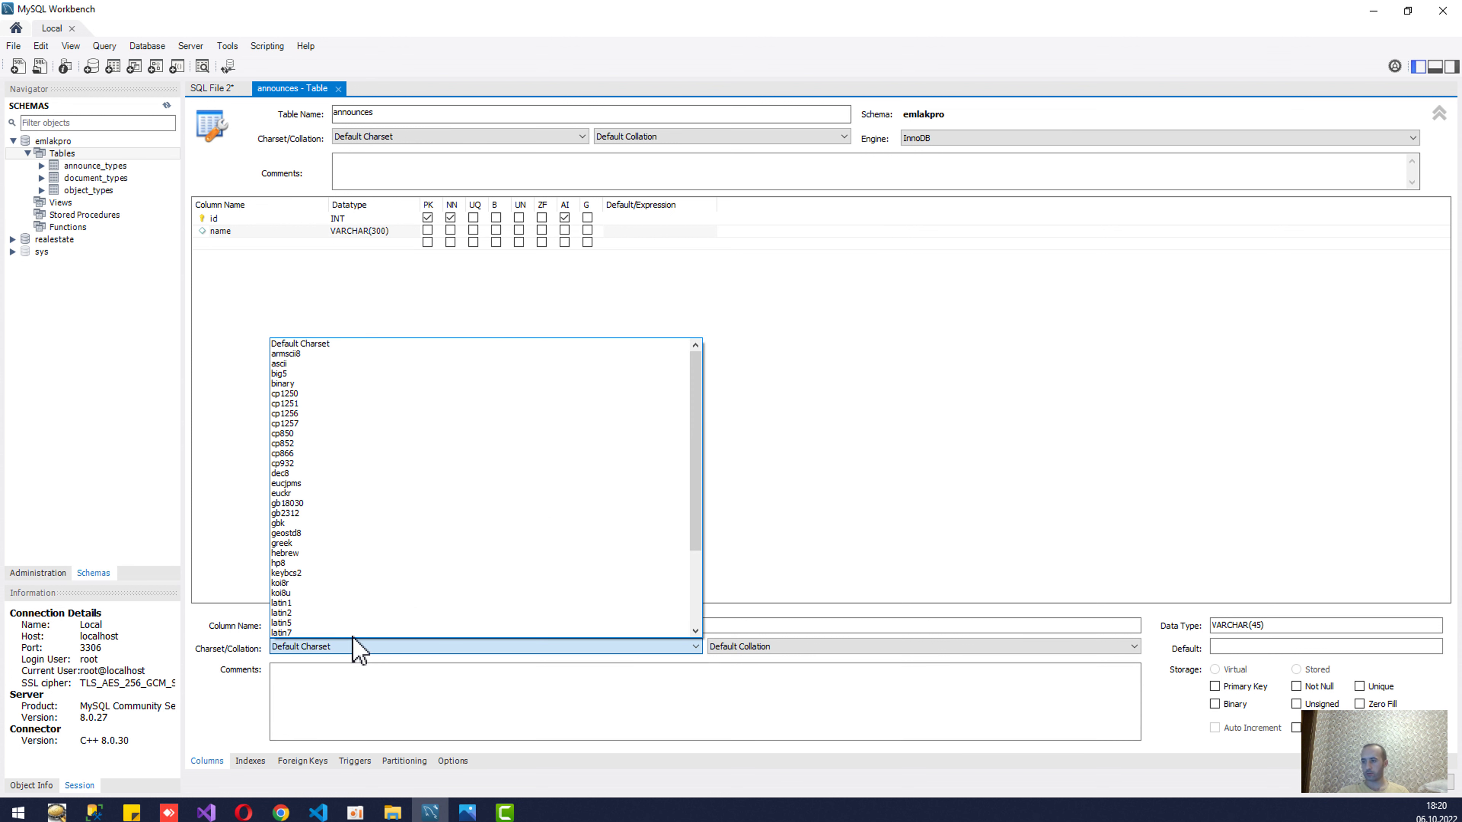
scroll(337, 541, down, 4)
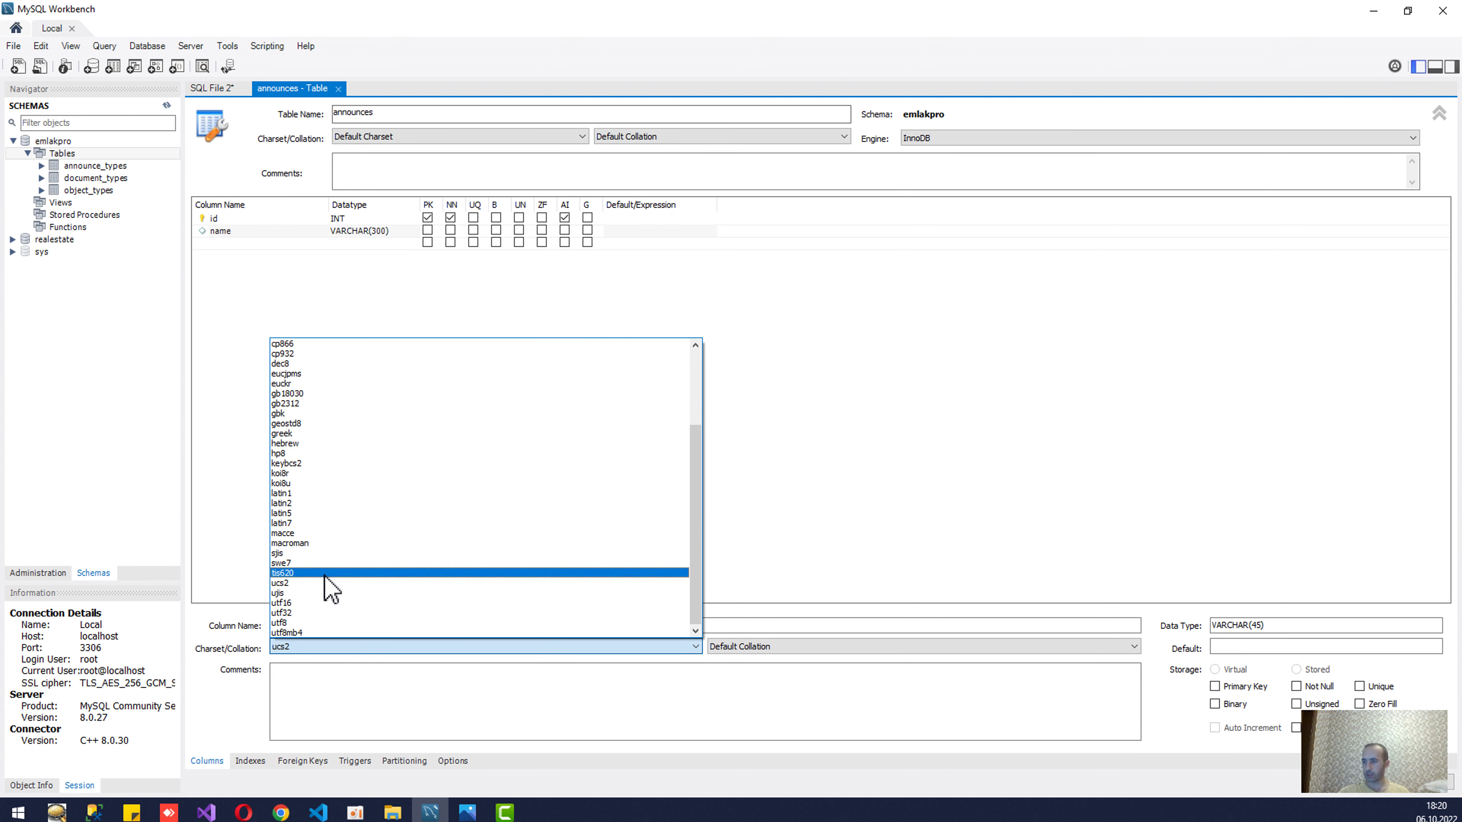
click(298, 623)
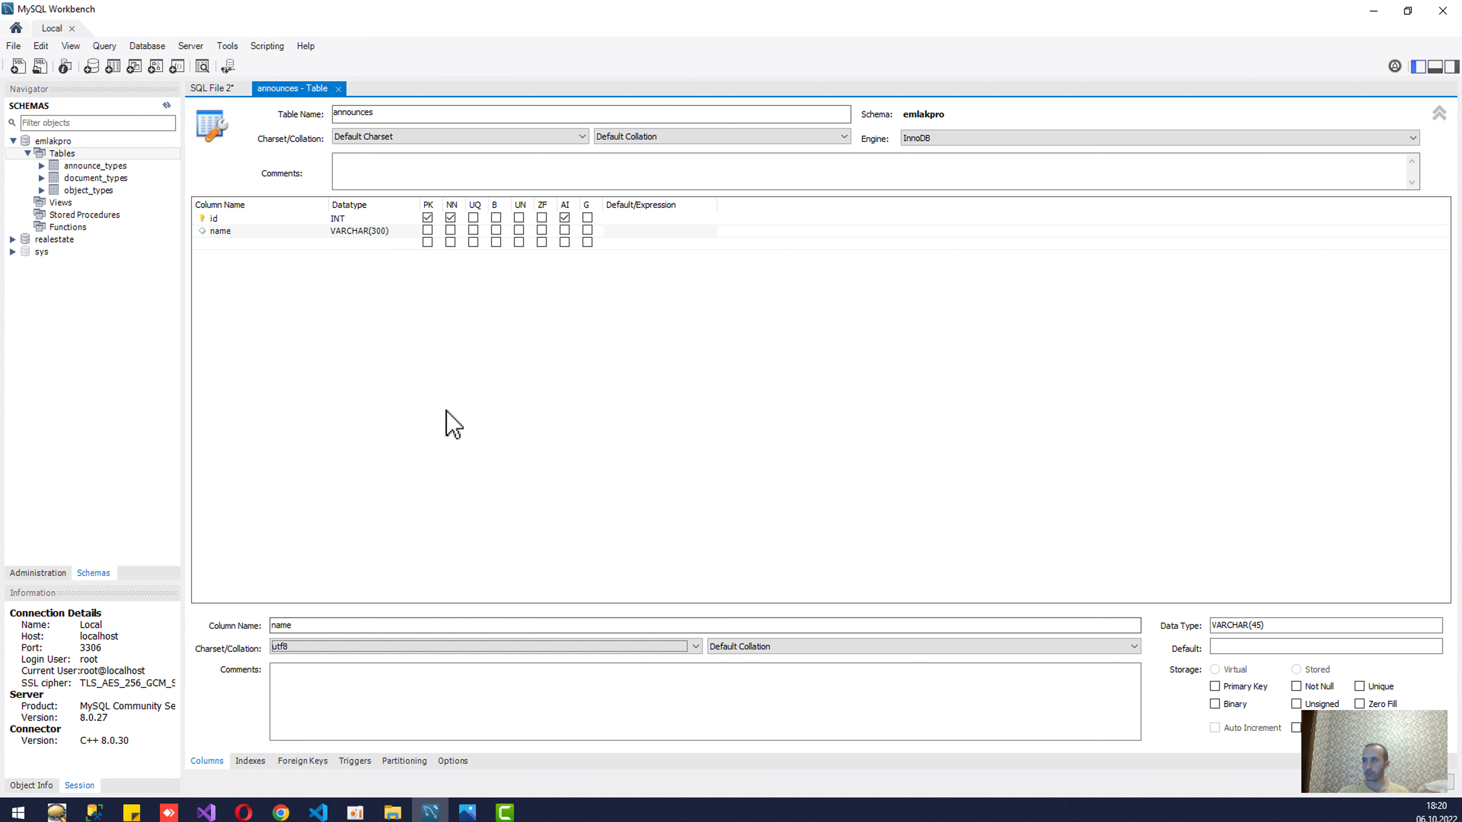
click(451, 232)
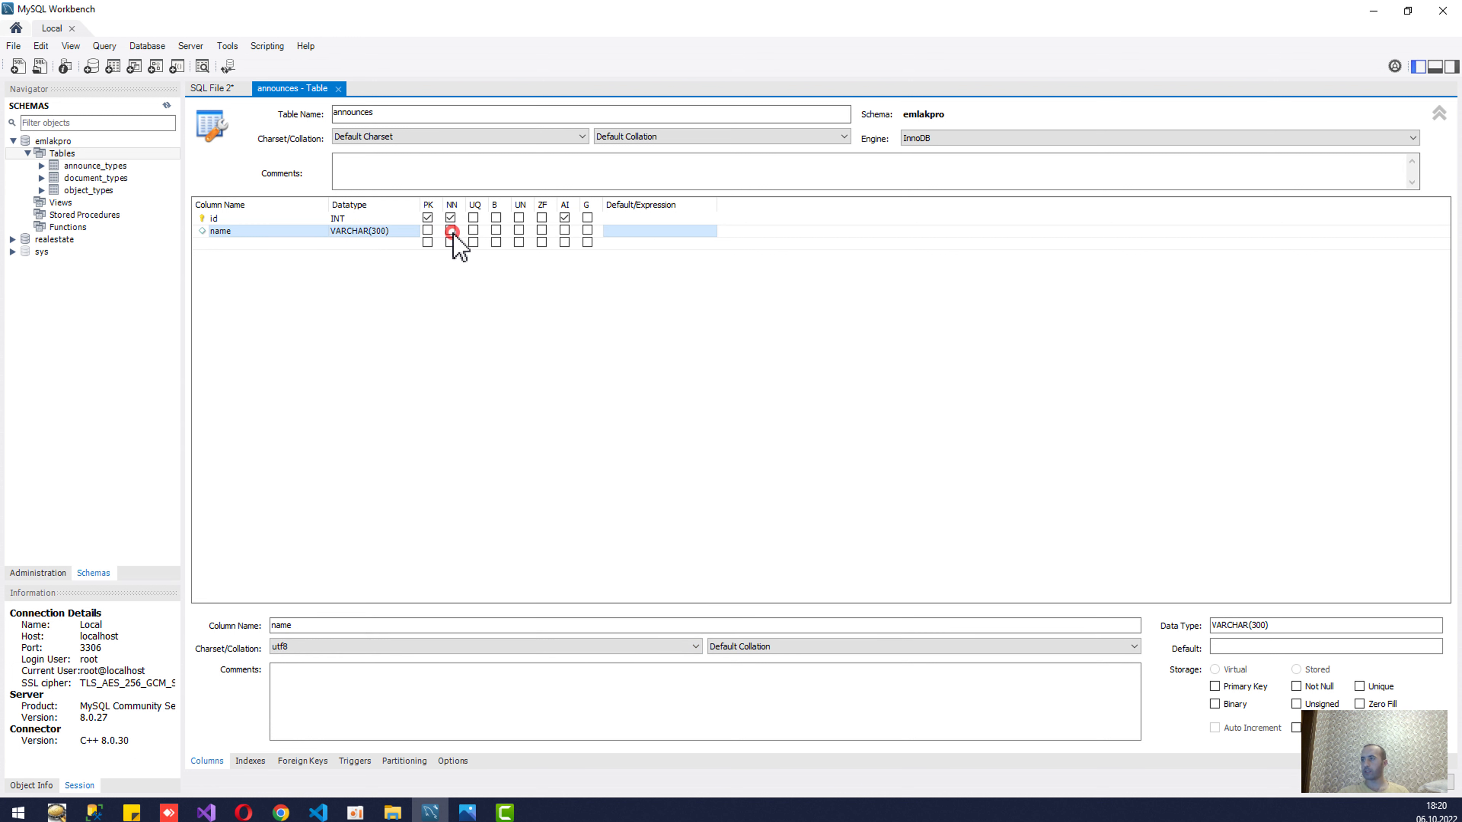
Step: Consult the Announces table in db-model.PNG and add a third column called type_id below name
click(224, 244)
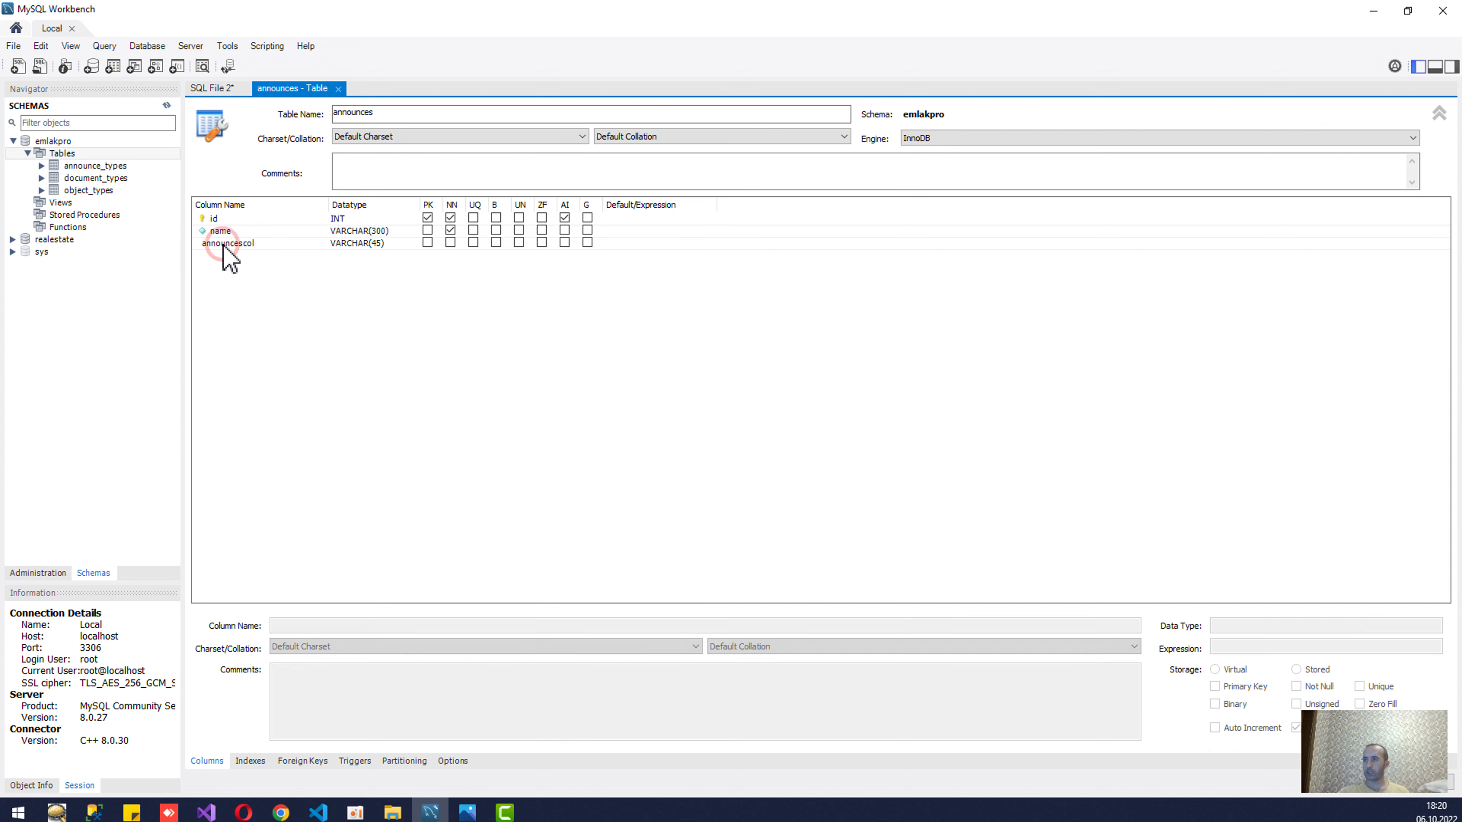
click(468, 812)
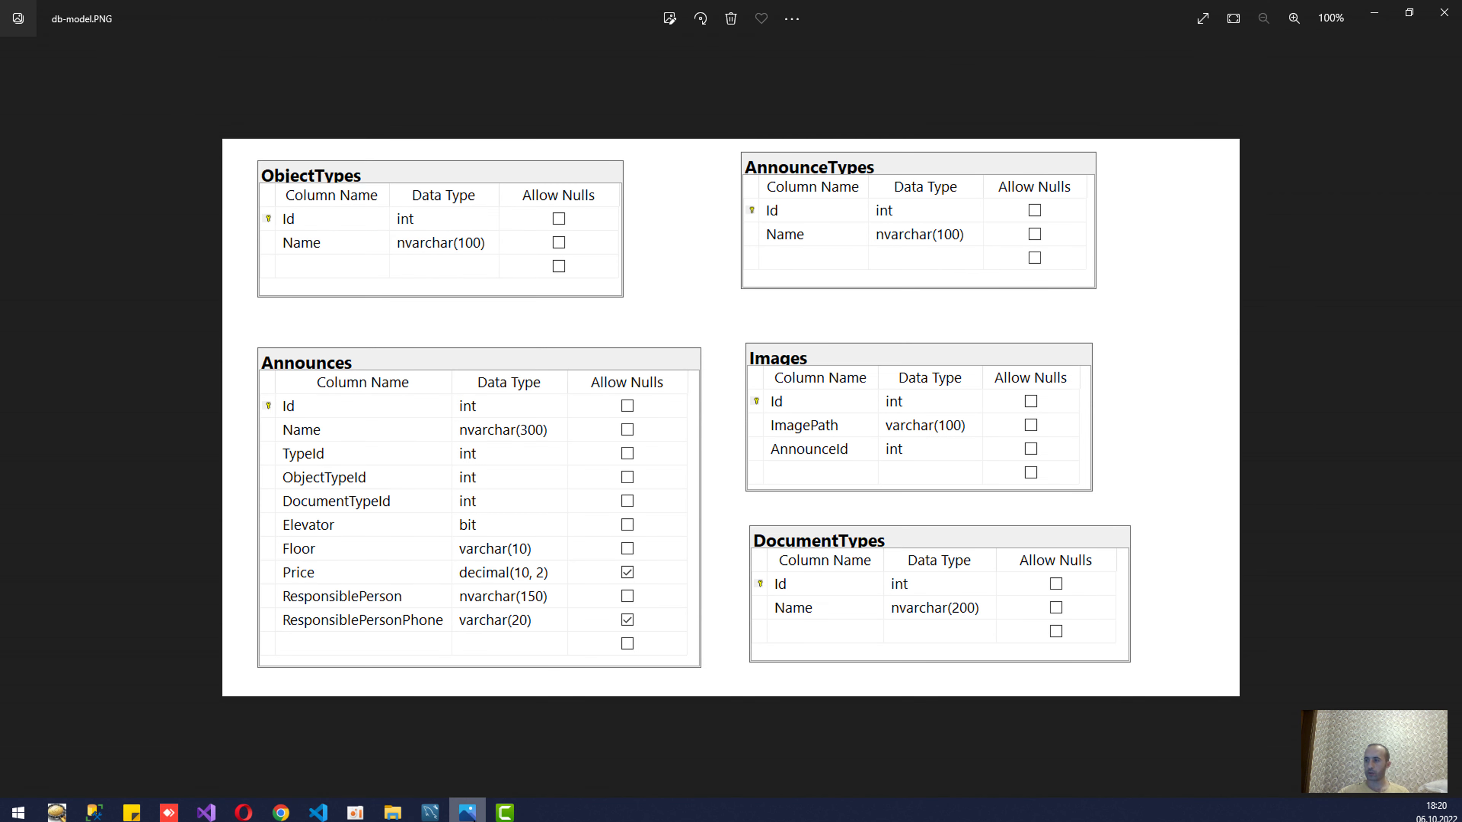
click(468, 812)
click(240, 244)
click(241, 244)
text(type_id)
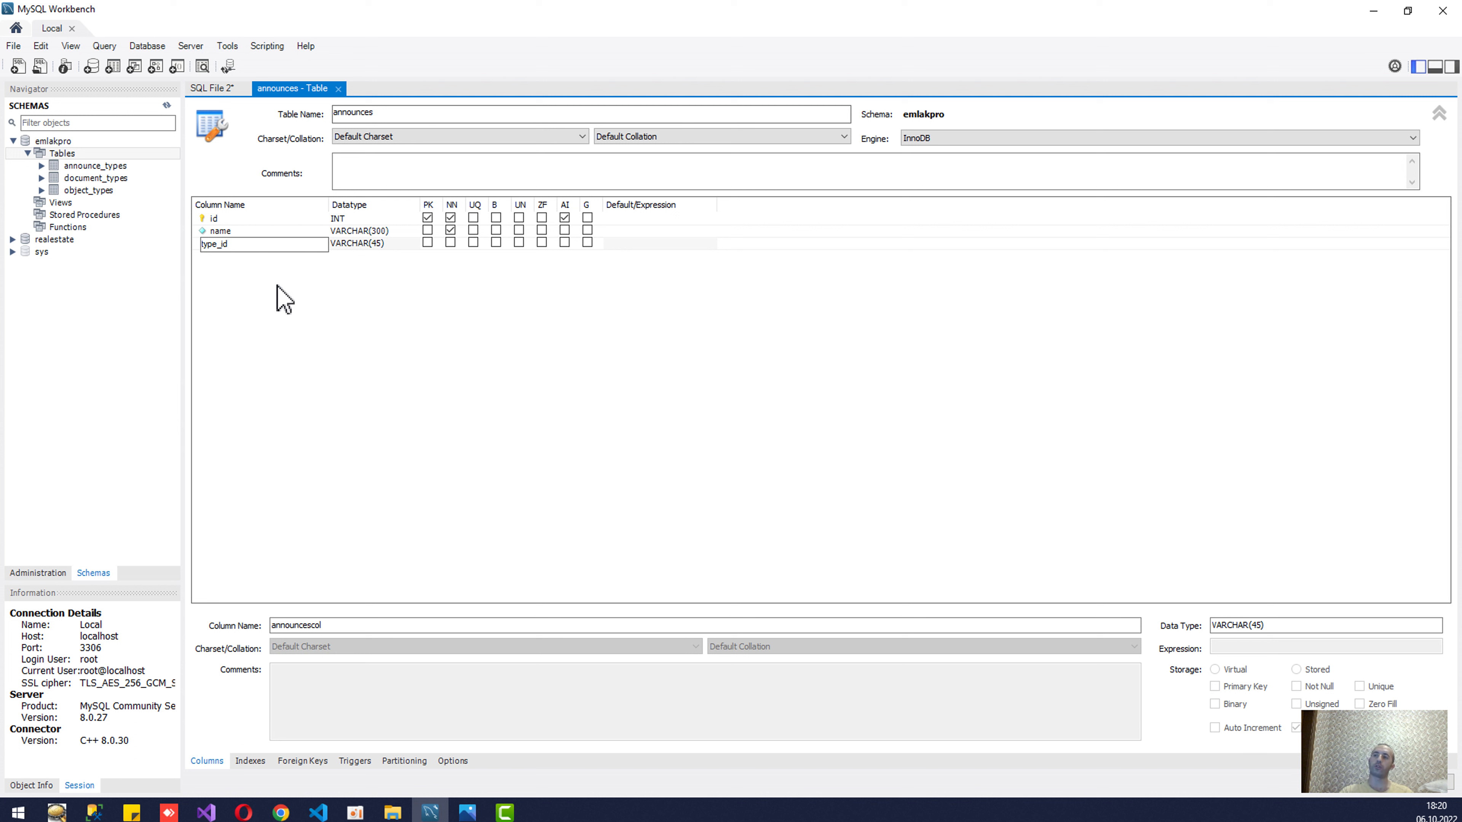
Step: Look for the application's settings and open the Workbench Preferences
click(228, 46)
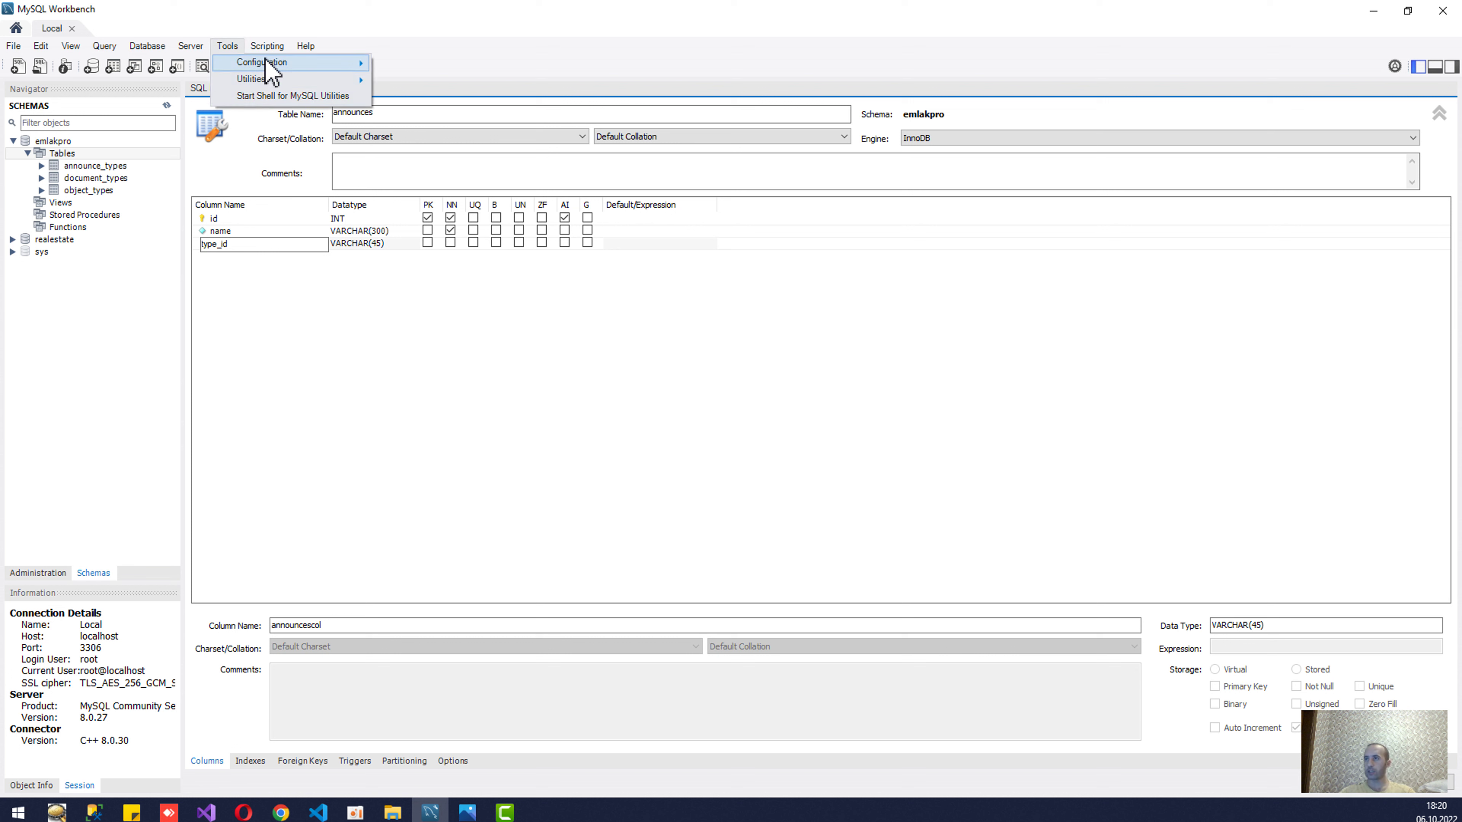
mouse_move(313, 64)
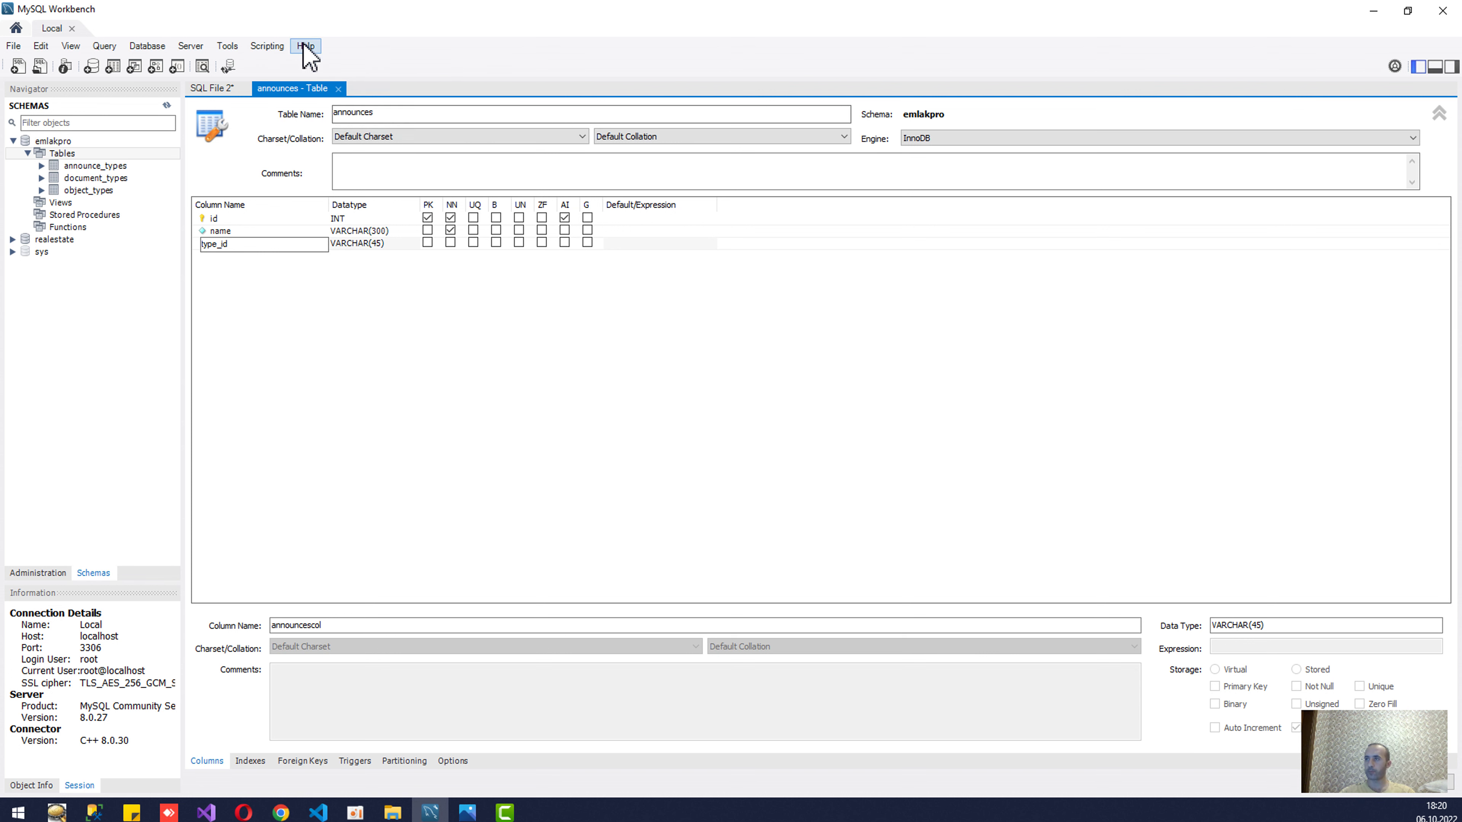
click(305, 46)
mouse_move(284, 49)
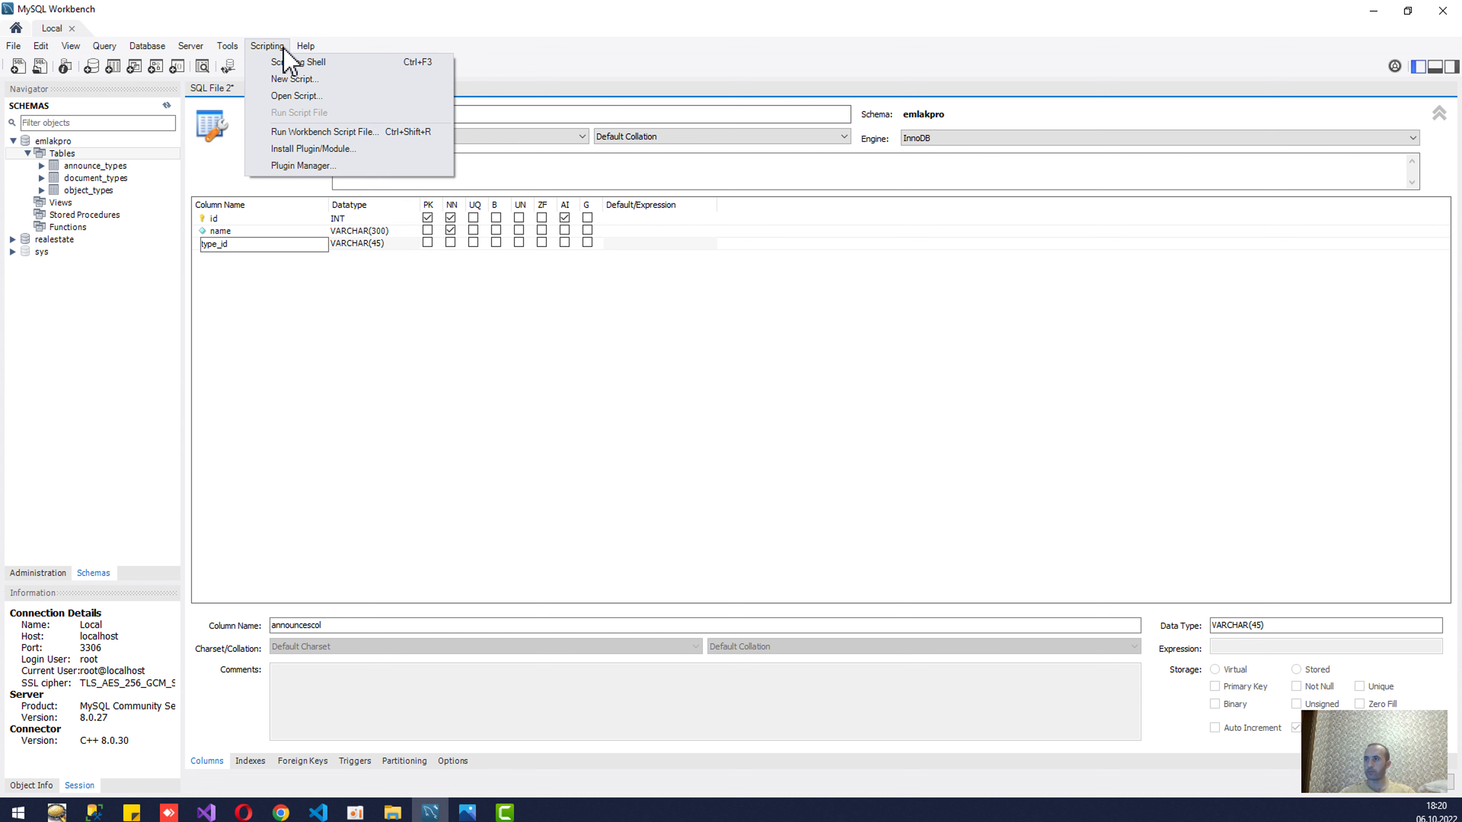
mouse_move(234, 48)
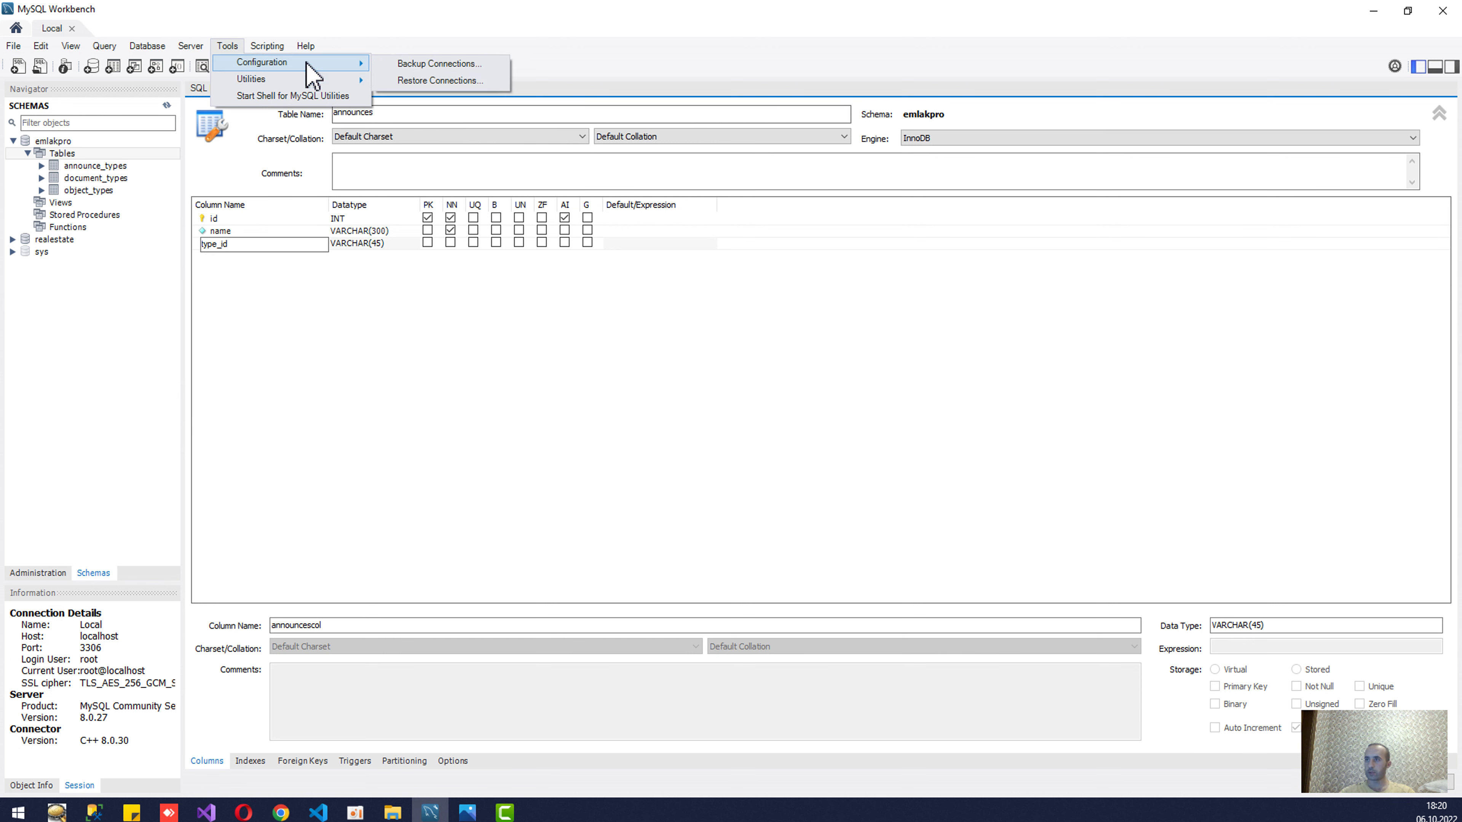
mouse_move(65, 50)
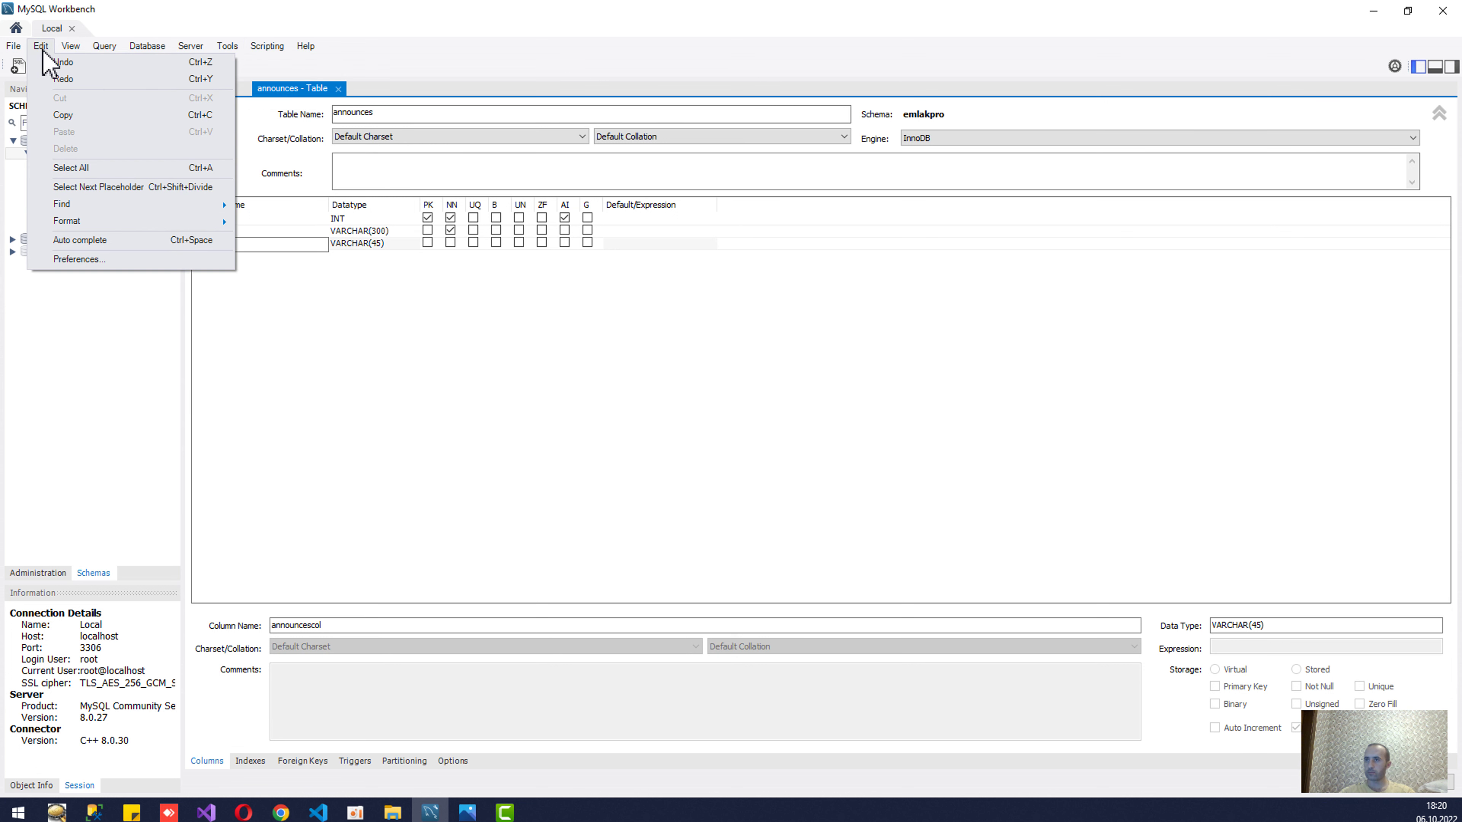
click(94, 259)
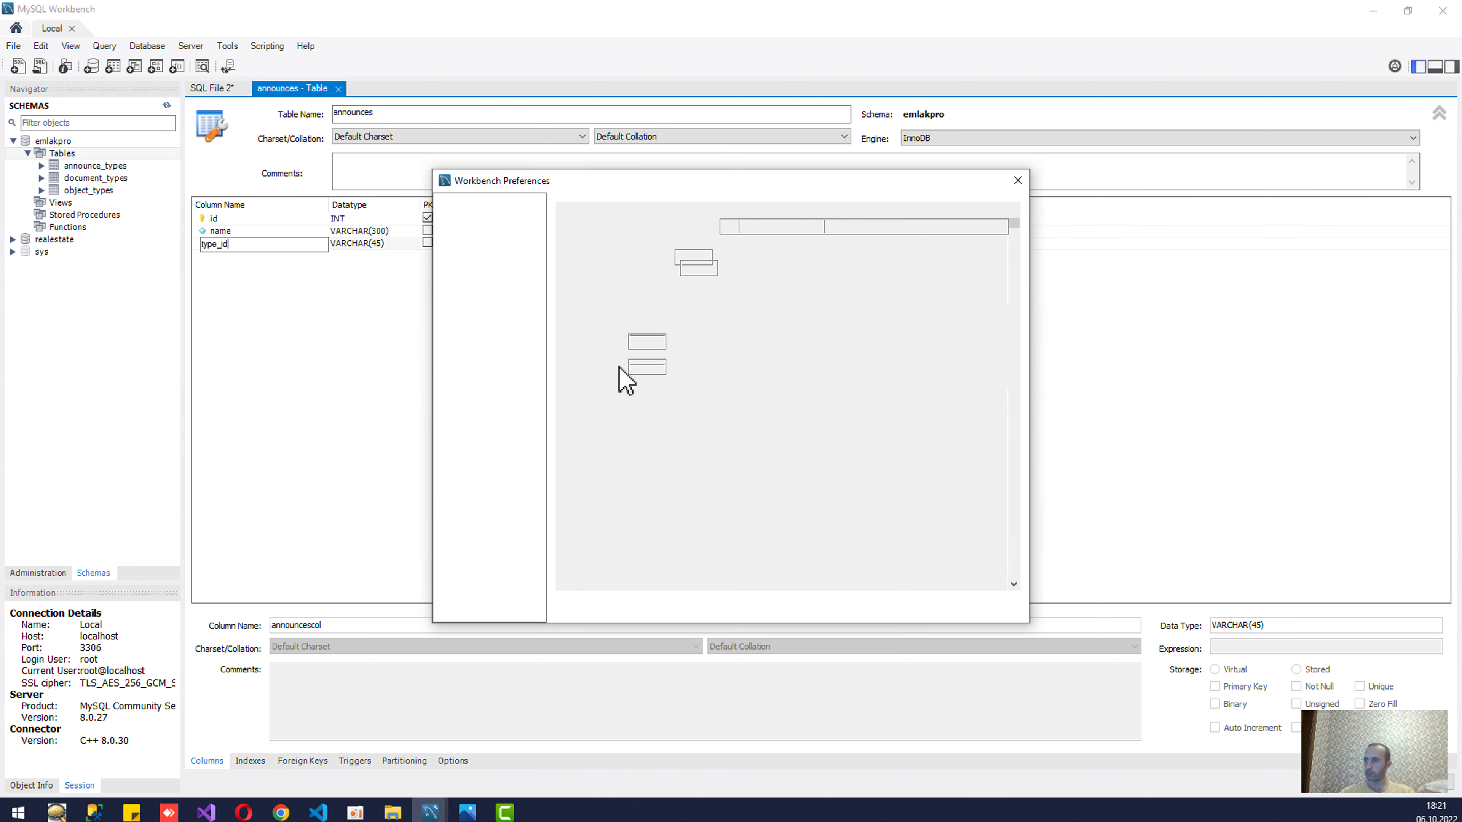
drag(649, 183, 597, 184)
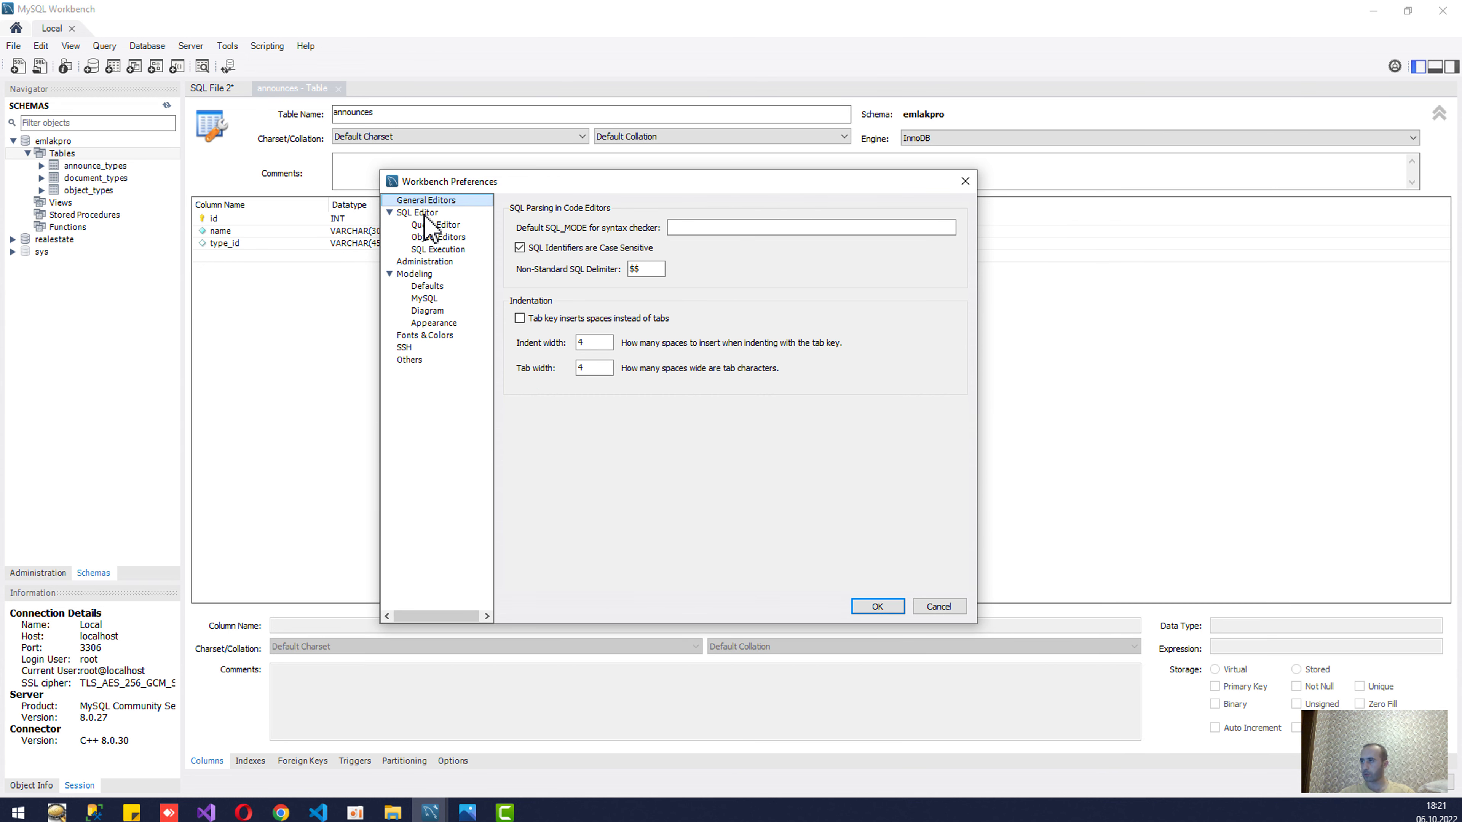
Step: Examine the preference categories Others, General Editors, SQL Editor, Administration and Modeling, including its Defaults, MySQL and Diagram settings
click(418, 359)
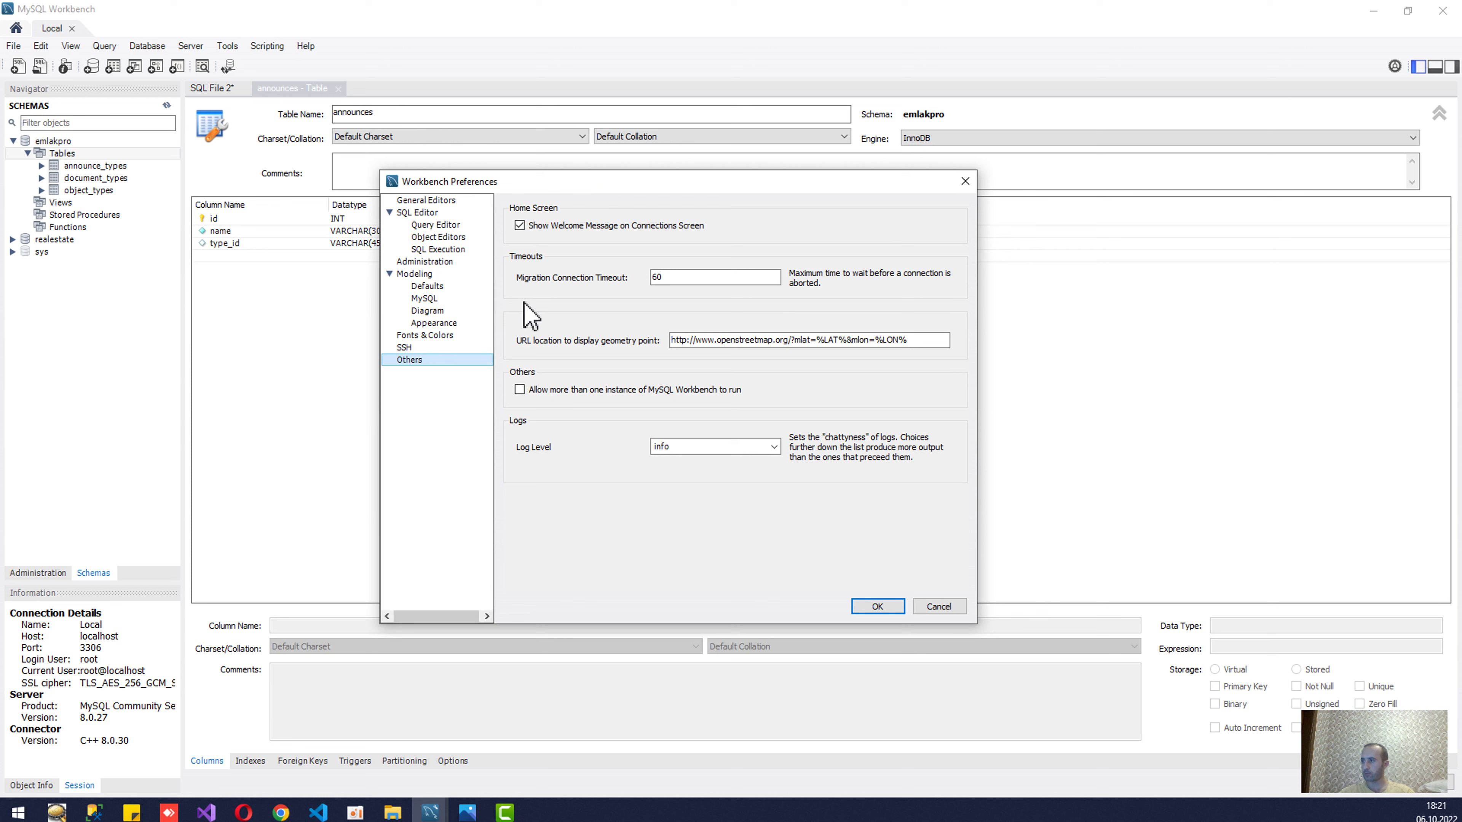
click(433, 201)
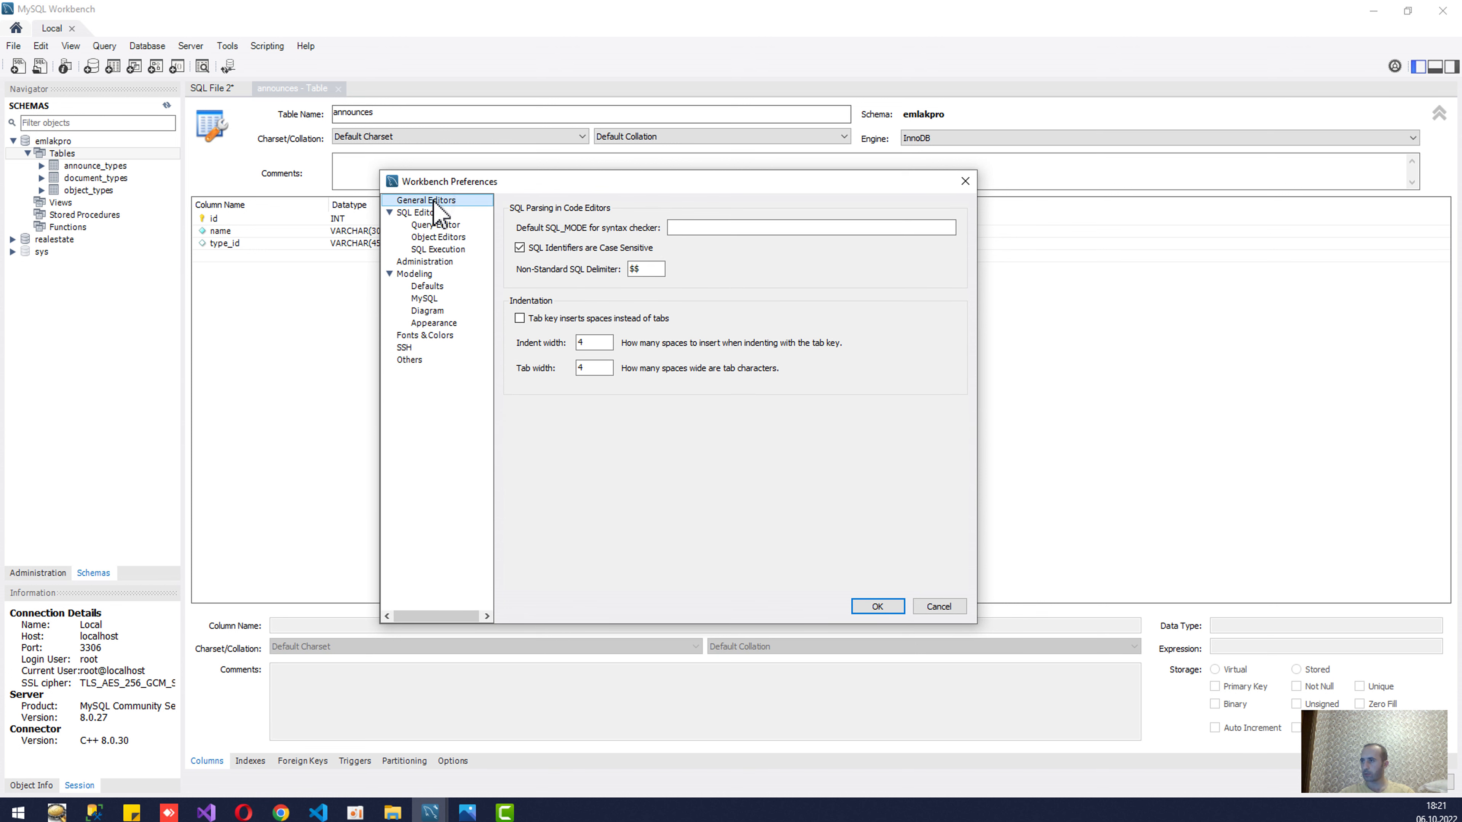
click(426, 225)
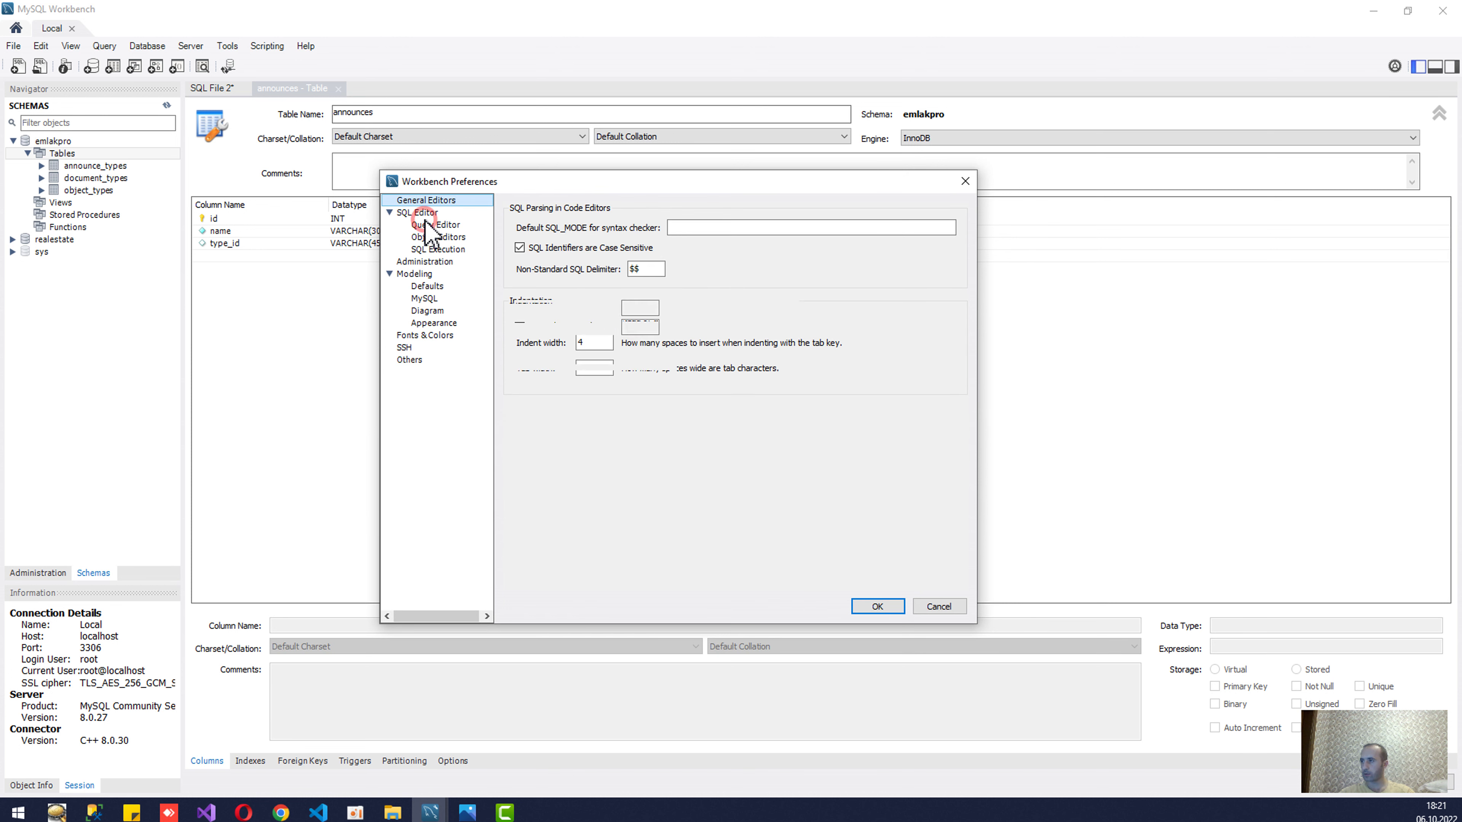
click(430, 237)
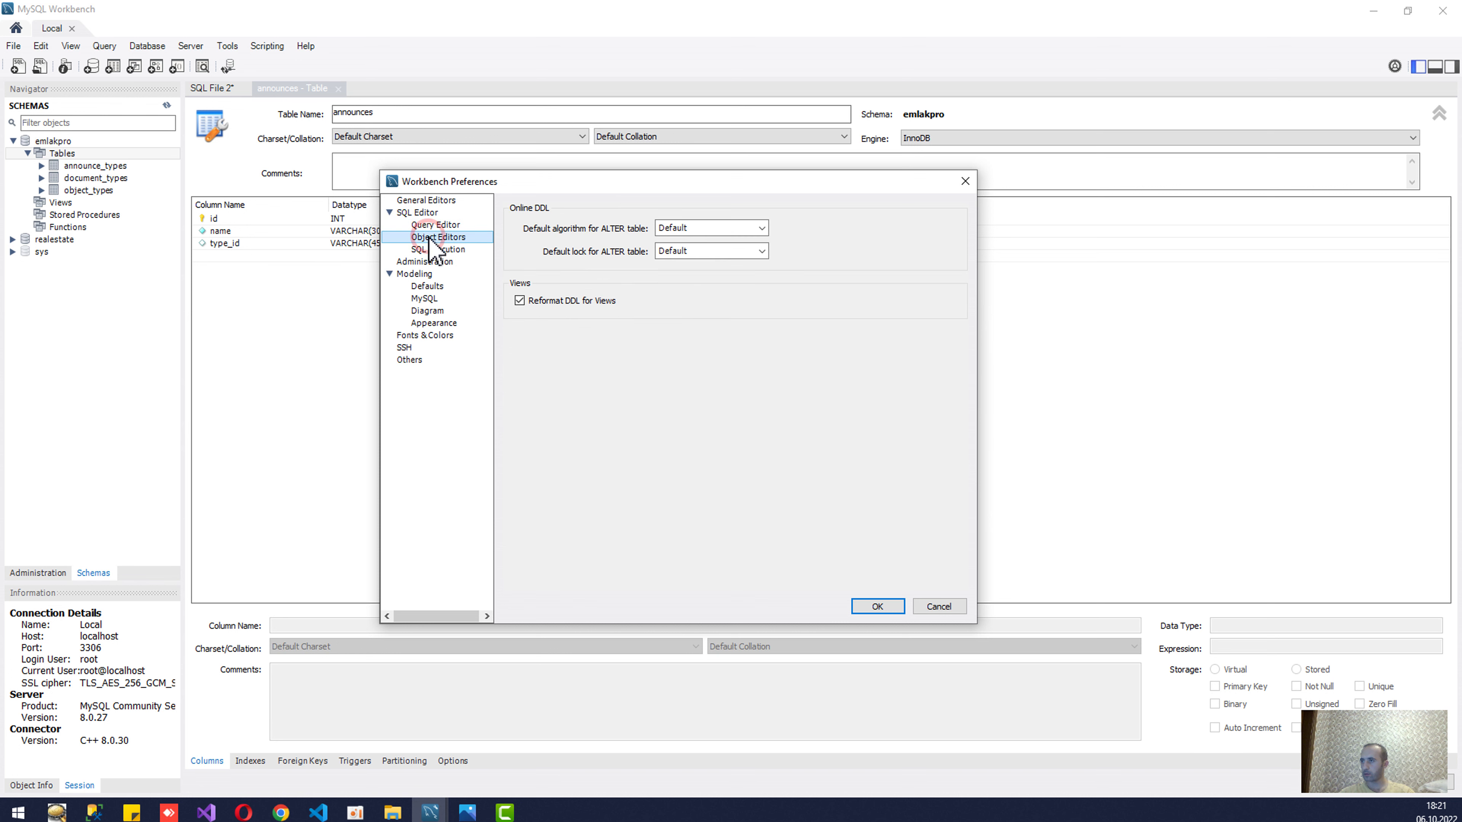
click(438, 249)
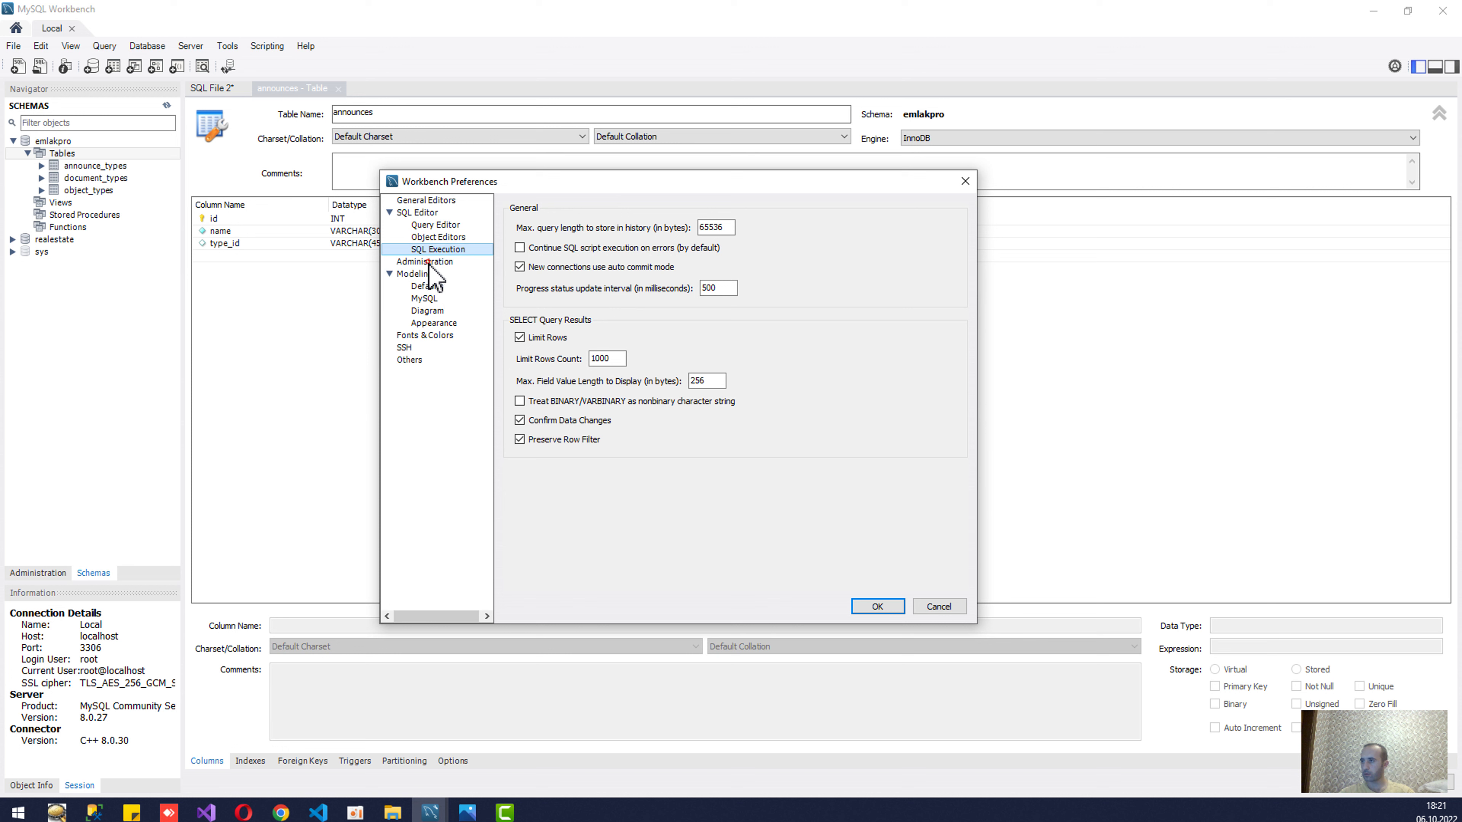
click(429, 262)
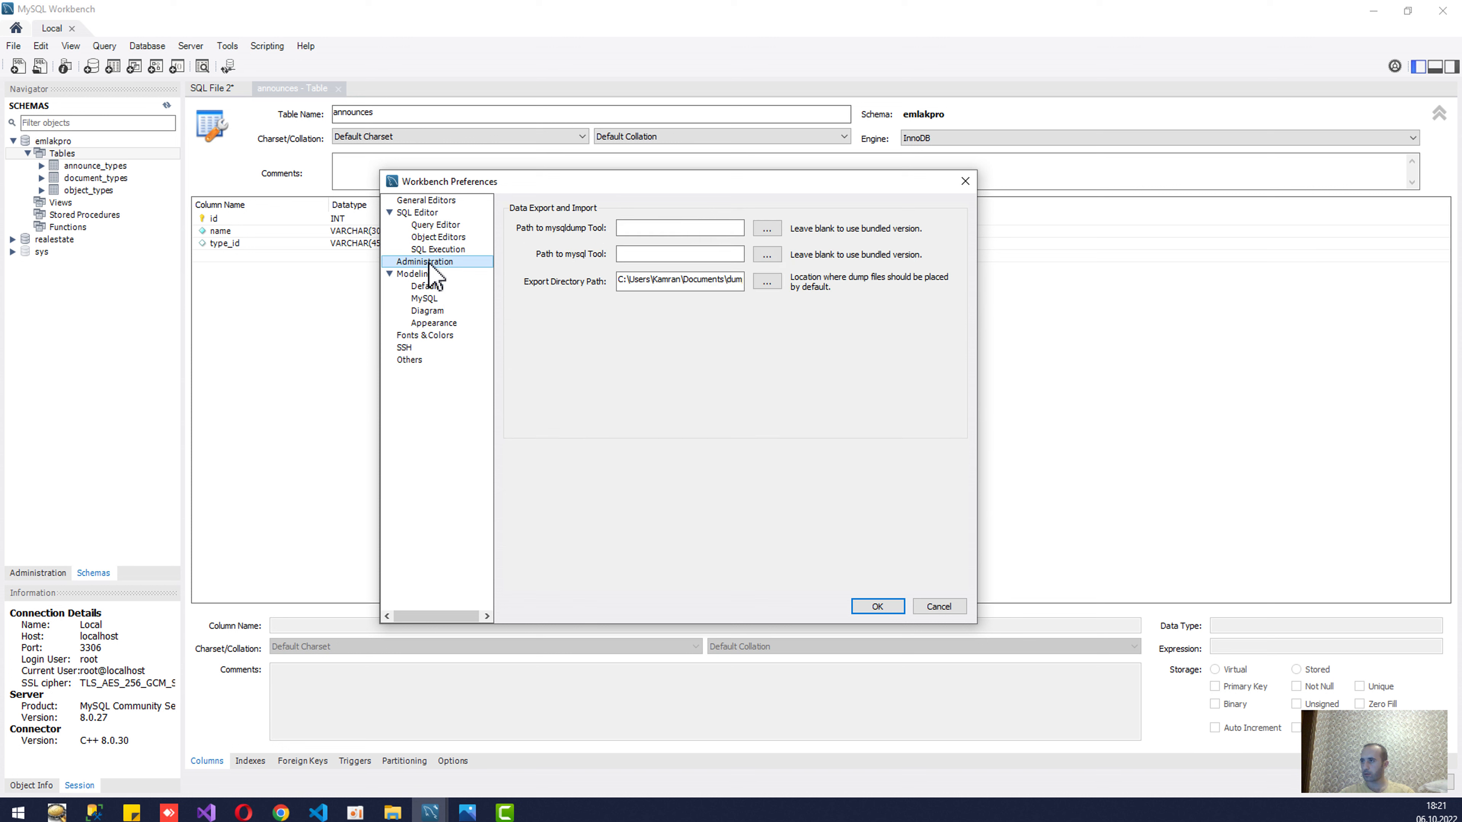
click(429, 286)
click(432, 299)
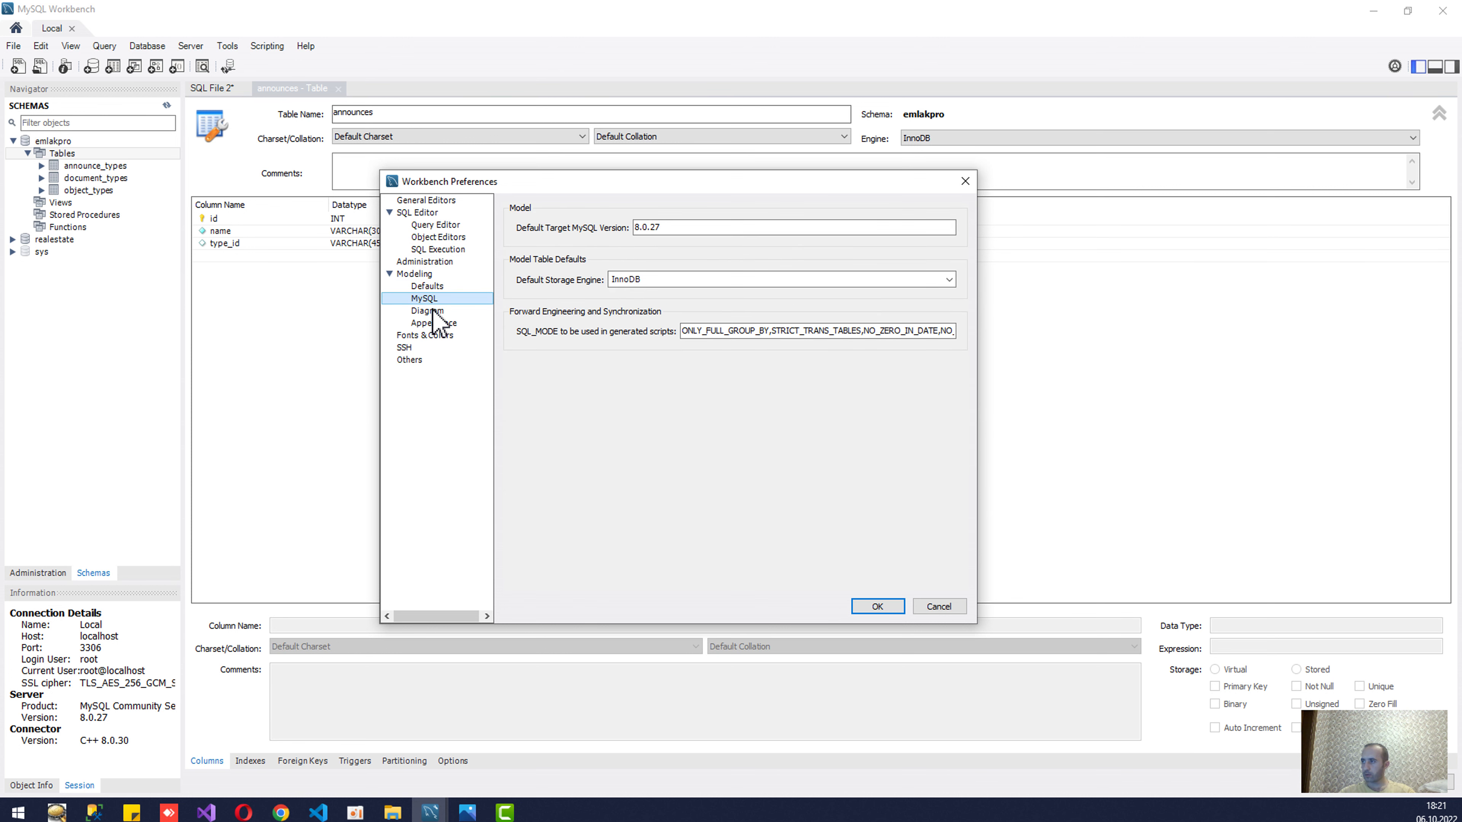
click(433, 312)
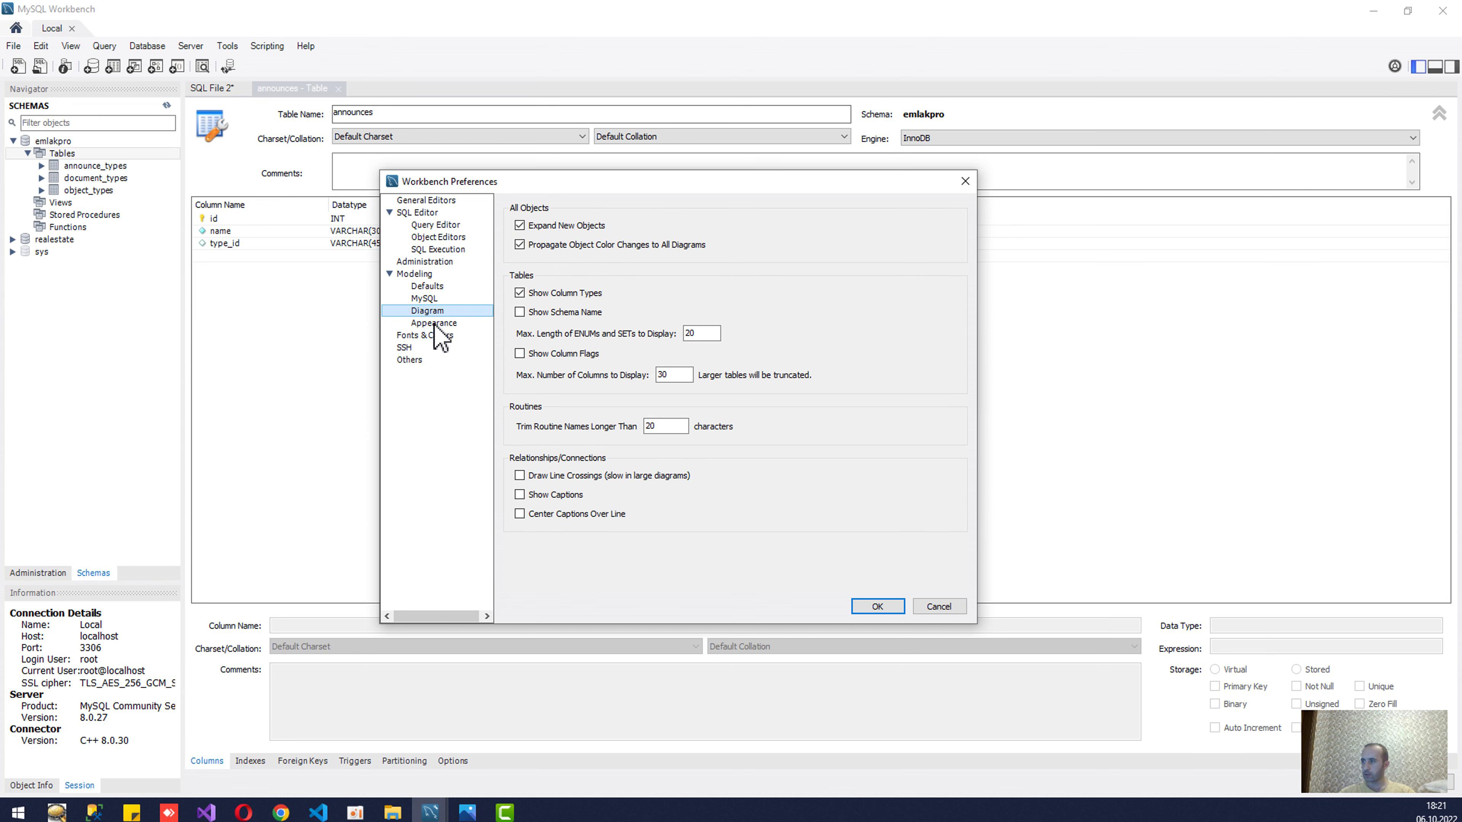
Step: Examine the modeling Appearance preferences, going through the font entries for text figures, captions, routine groups, tables and views
click(435, 325)
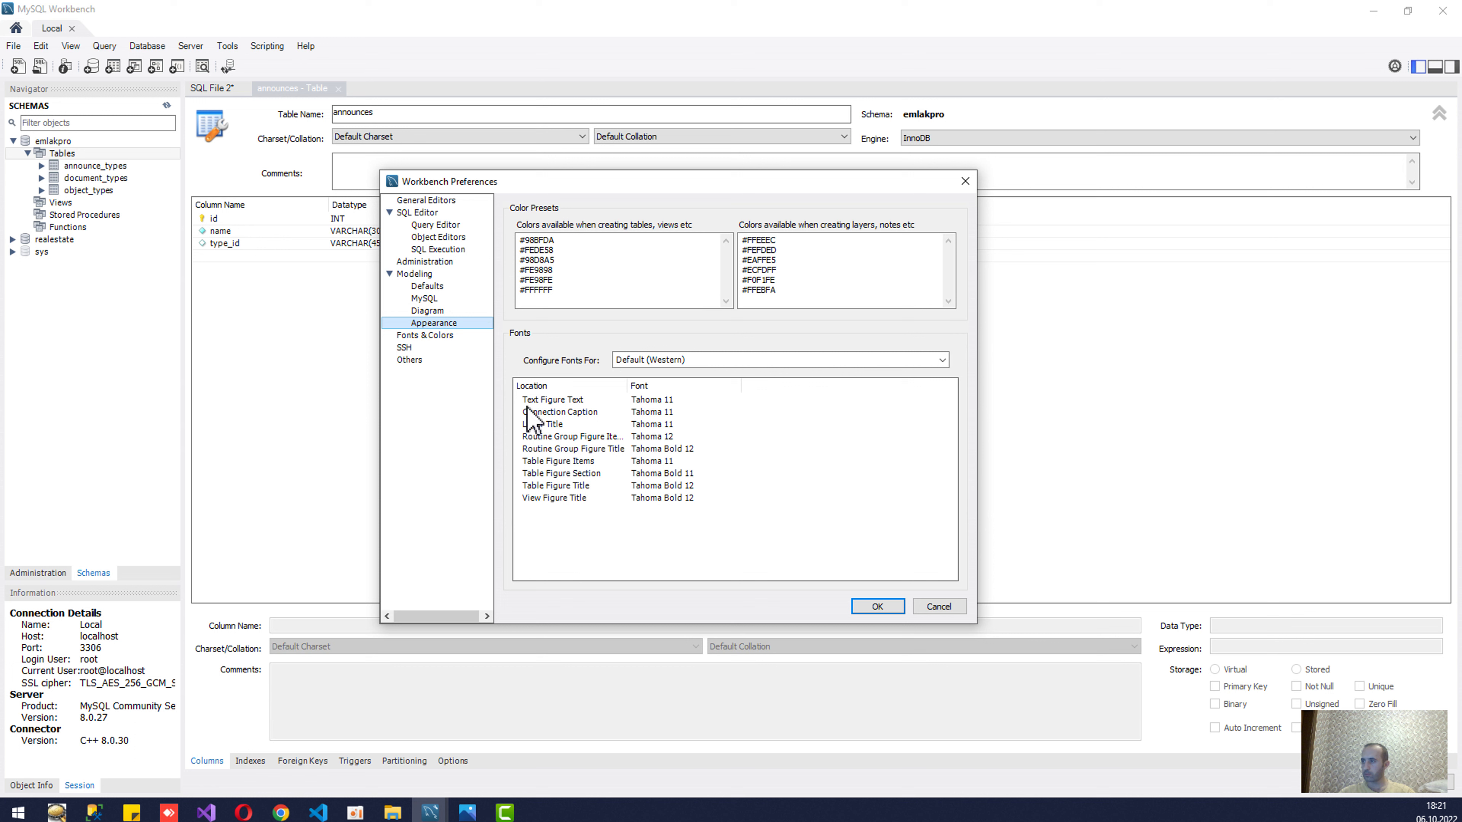
click(566, 400)
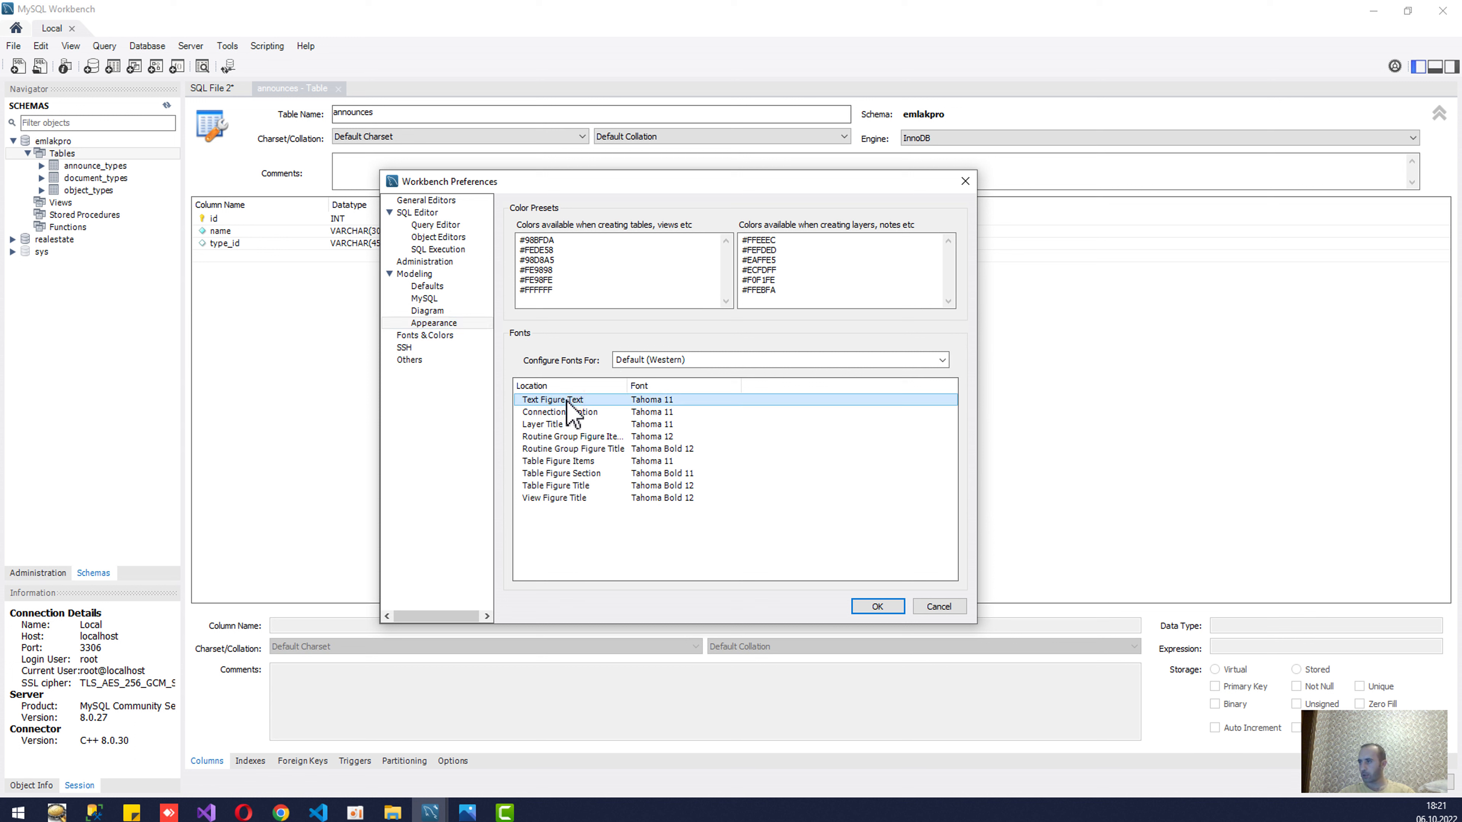
click(559, 415)
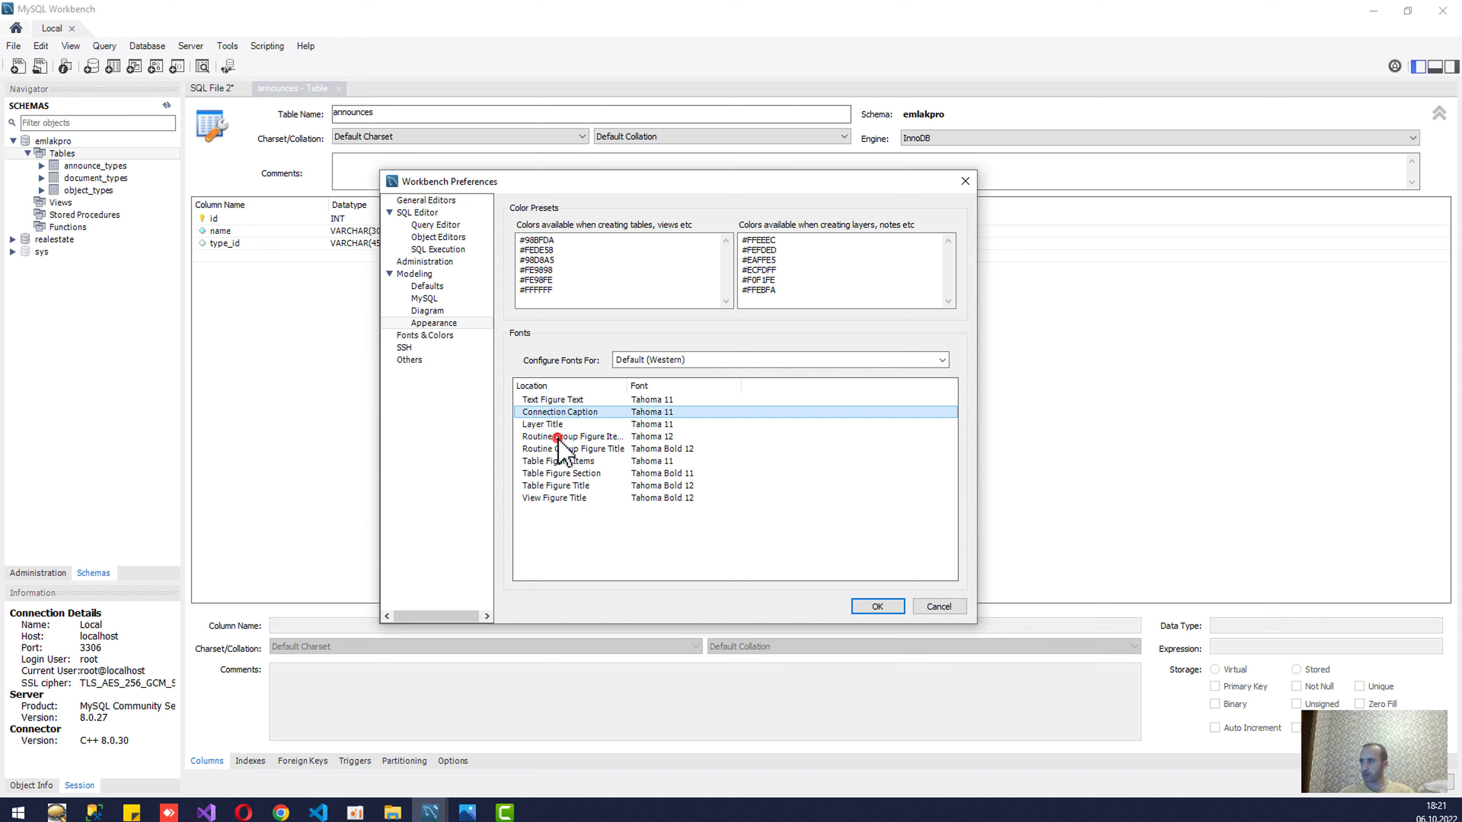
click(561, 436)
click(558, 460)
click(553, 498)
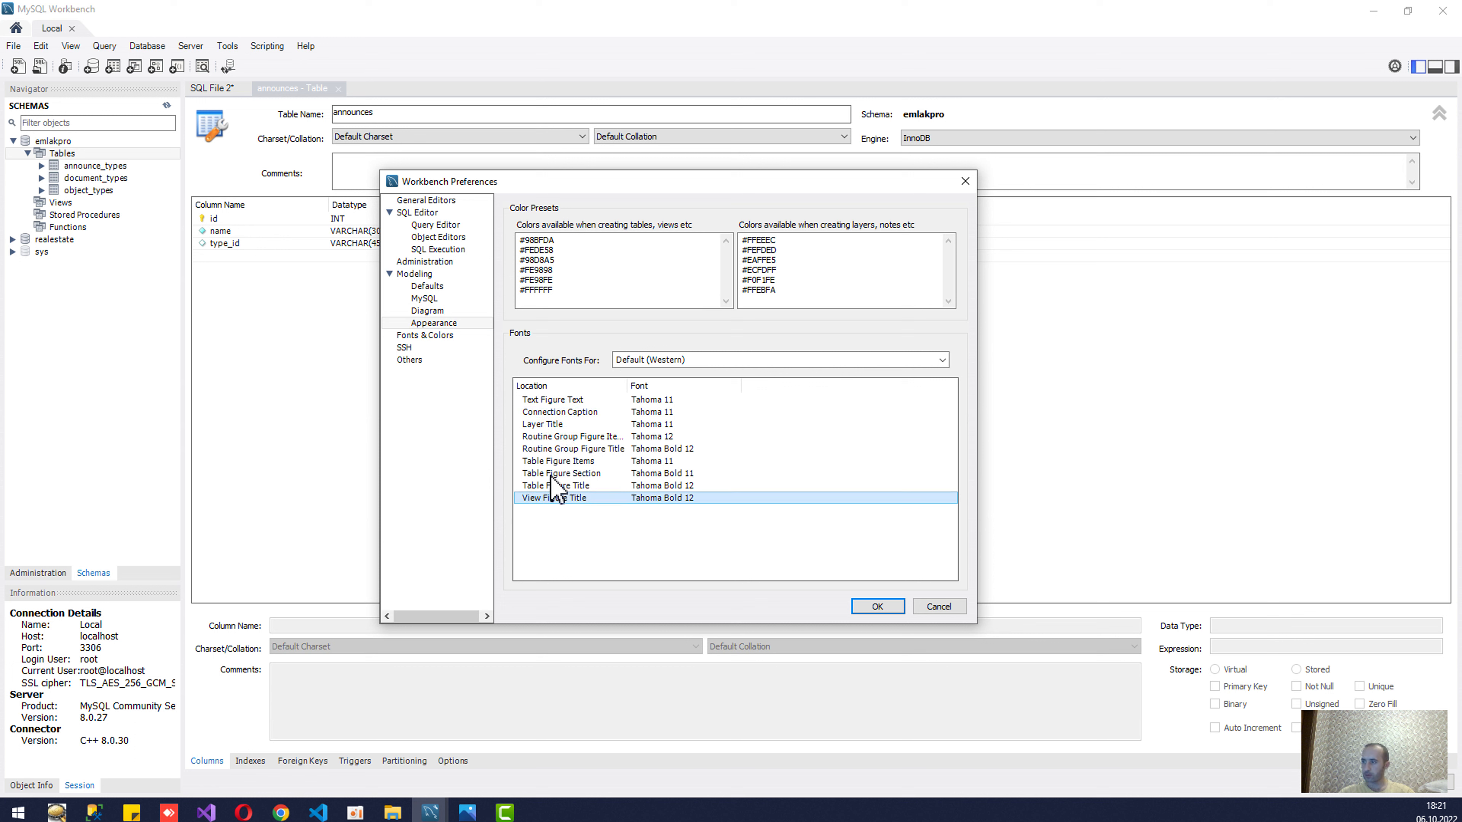
click(553, 486)
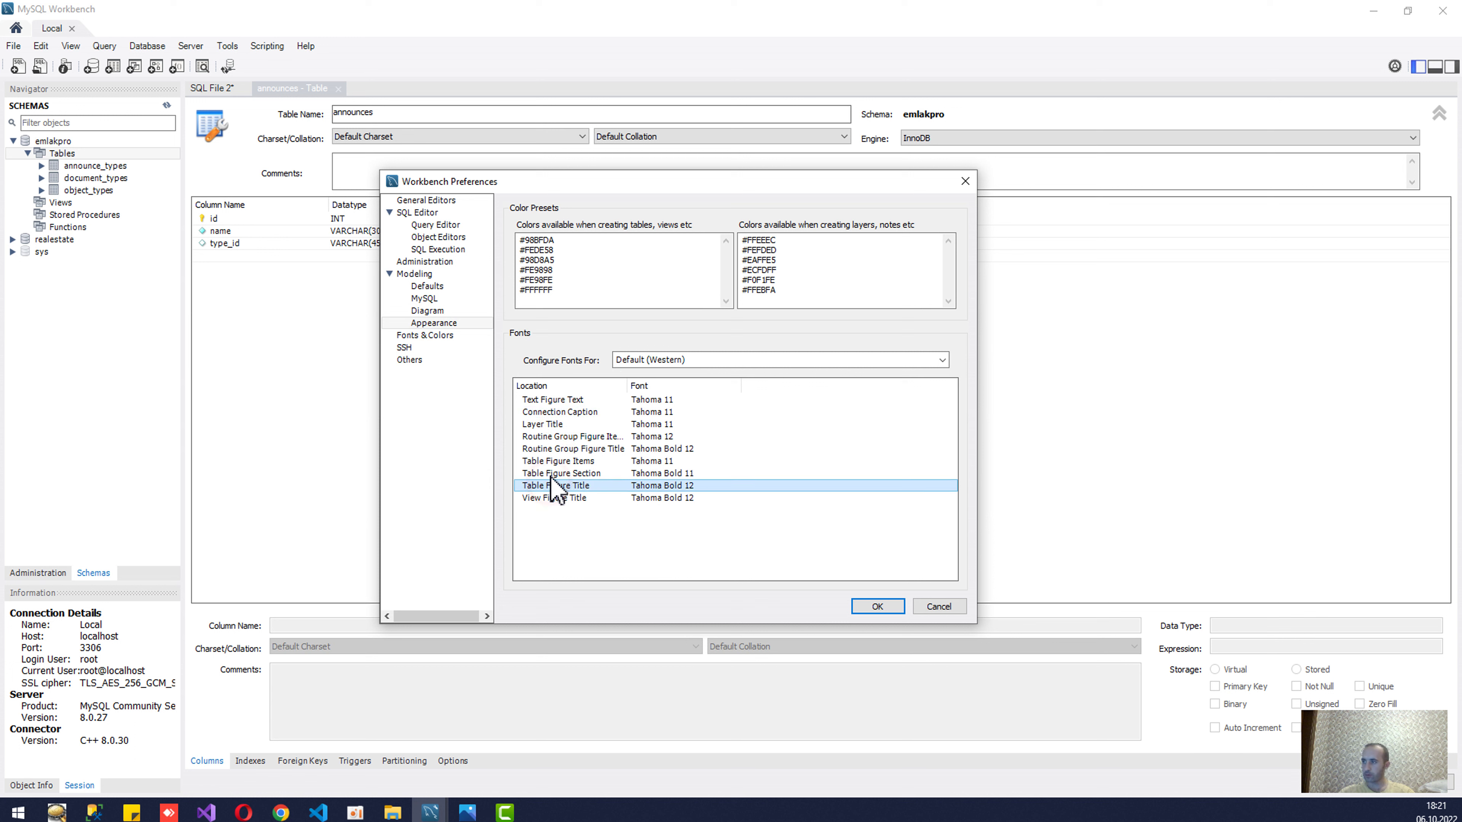
click(554, 474)
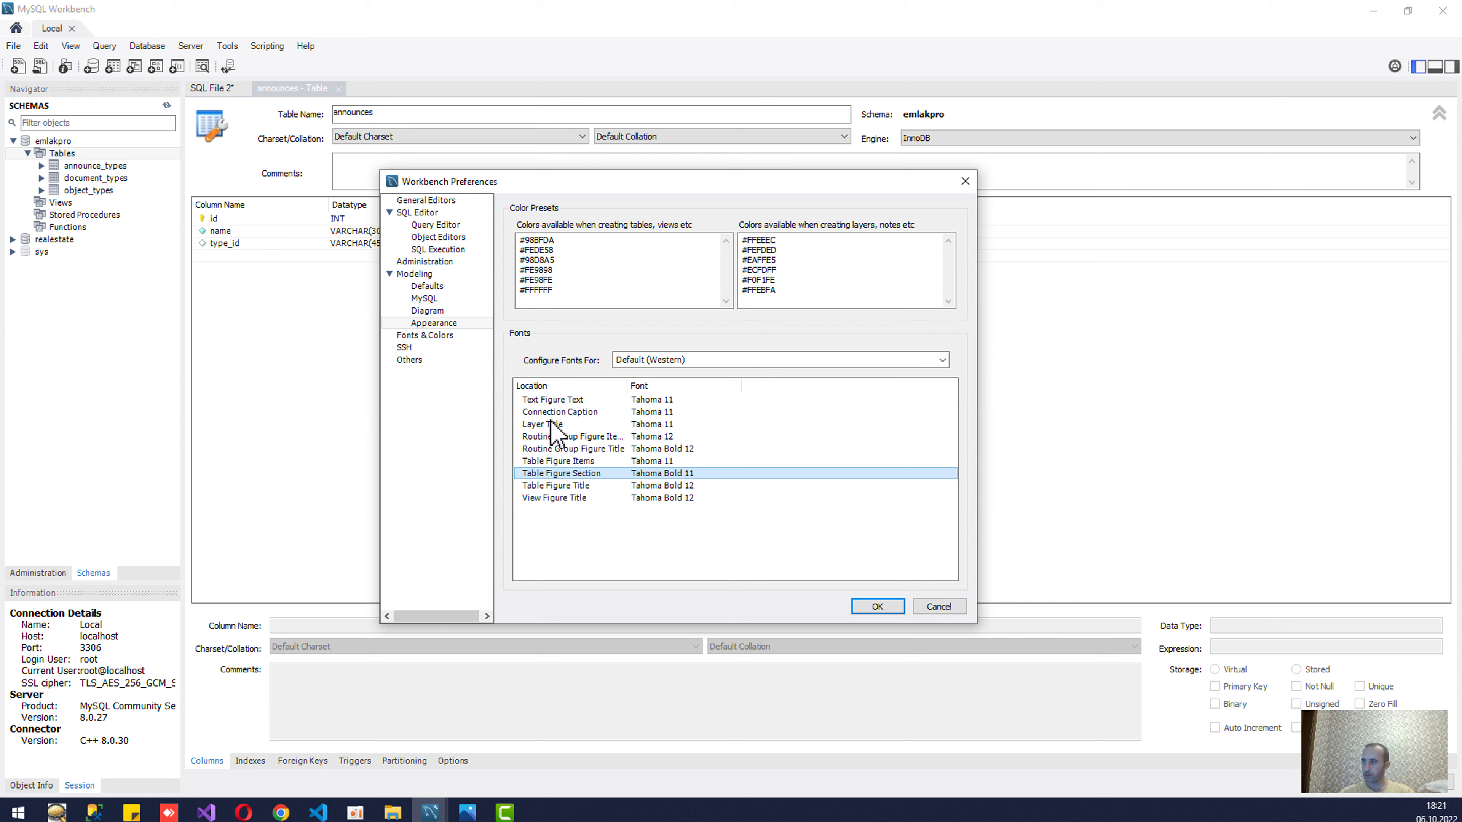
click(551, 401)
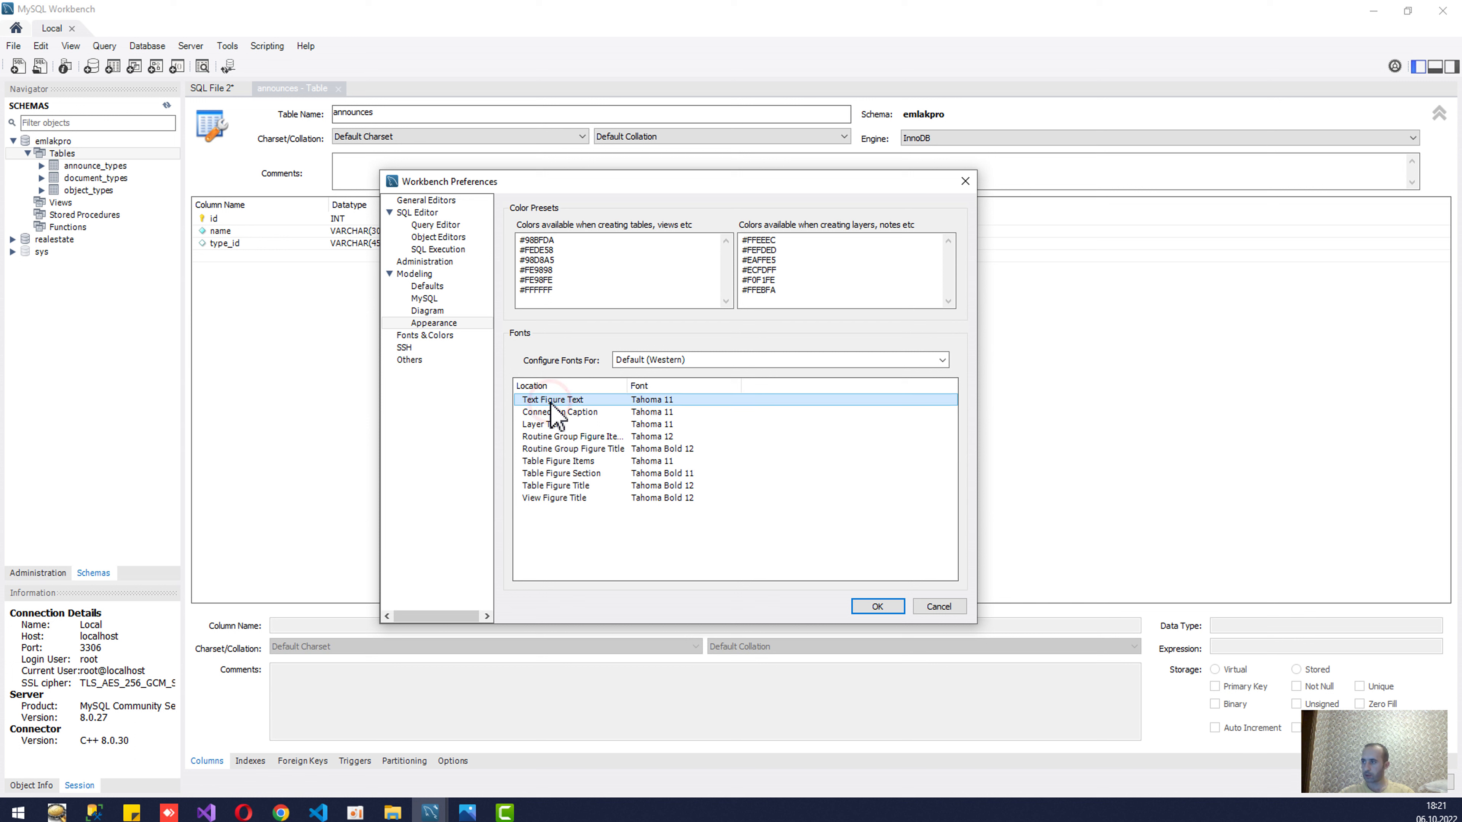
click(650, 398)
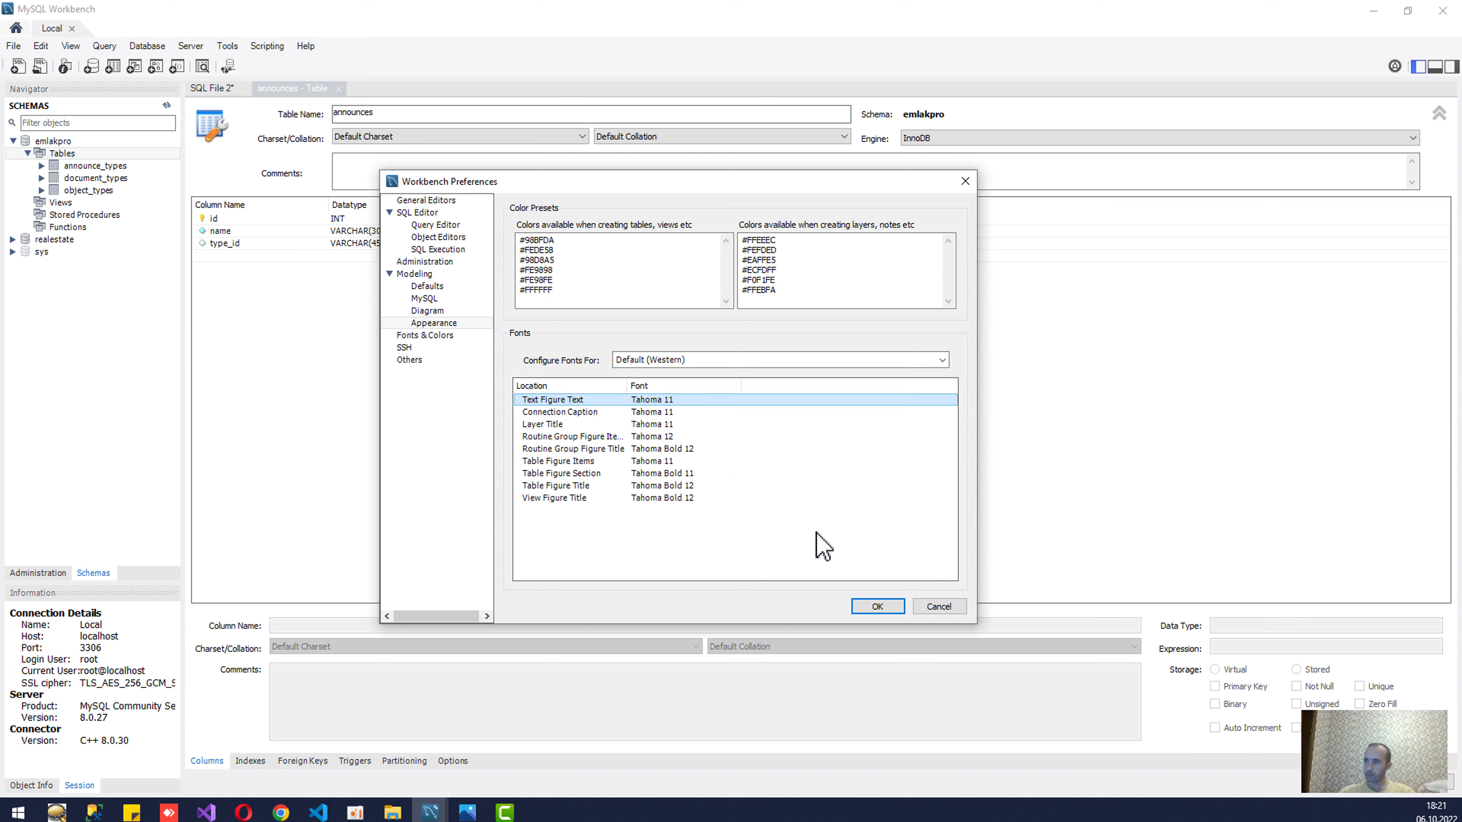
click(625, 400)
Step: Examine the Fonts & Colors preferences, including the SQL Editor font and the available color schemes
click(418, 336)
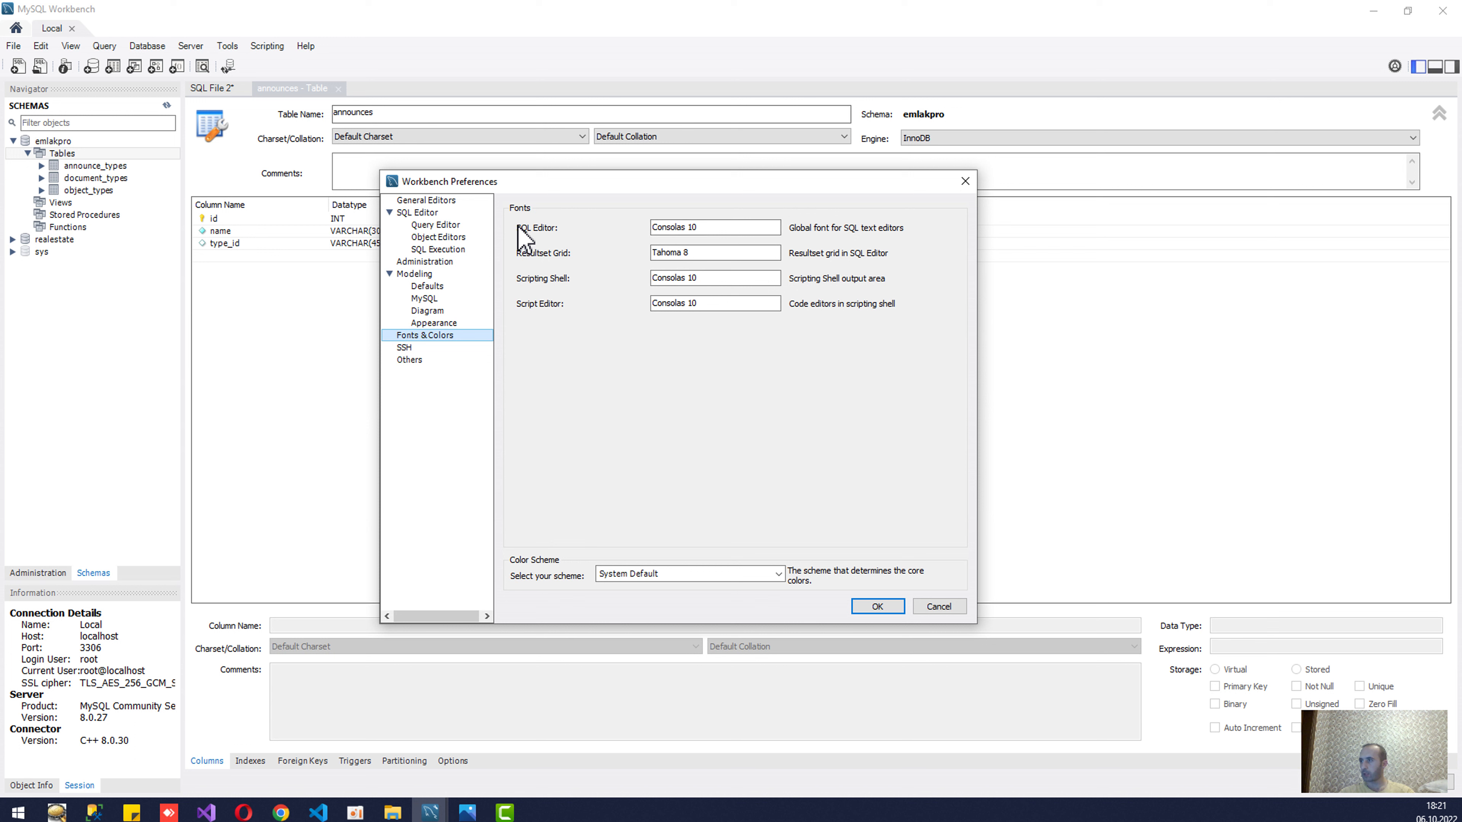
click(719, 228)
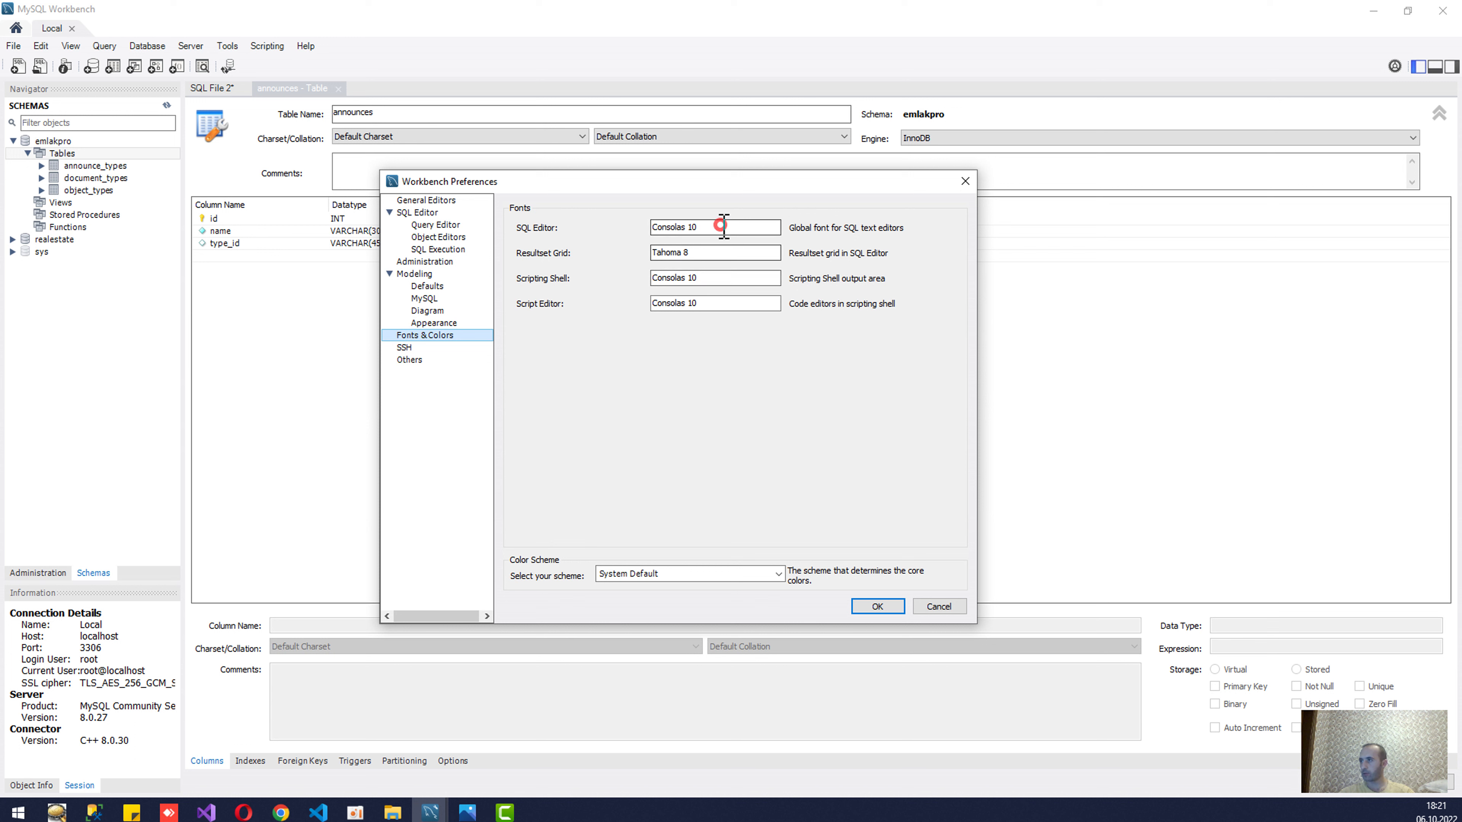
drag(702, 228, 694, 227)
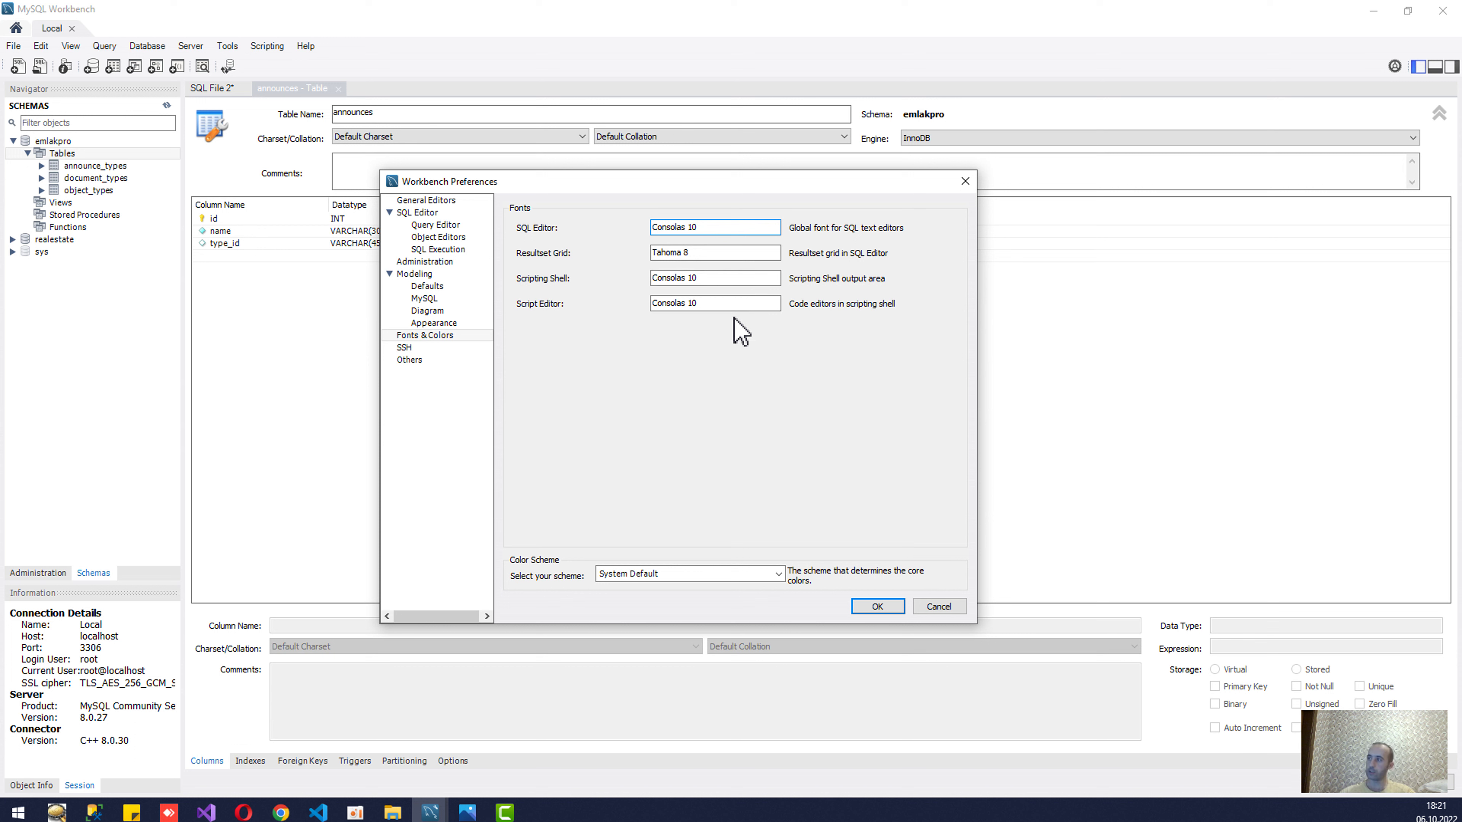
drag(736, 227, 598, 230)
click(778, 574)
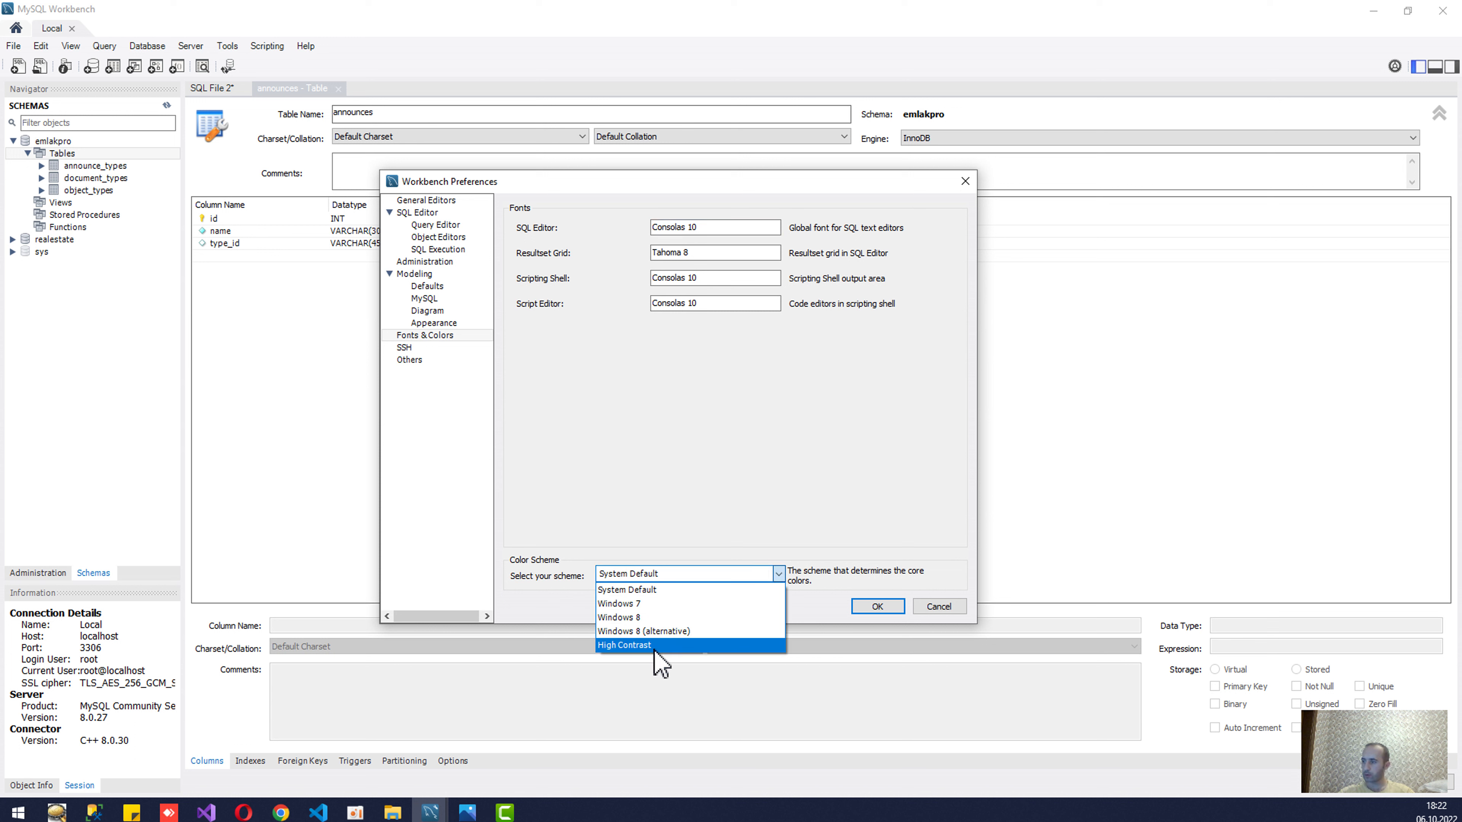
click(774, 403)
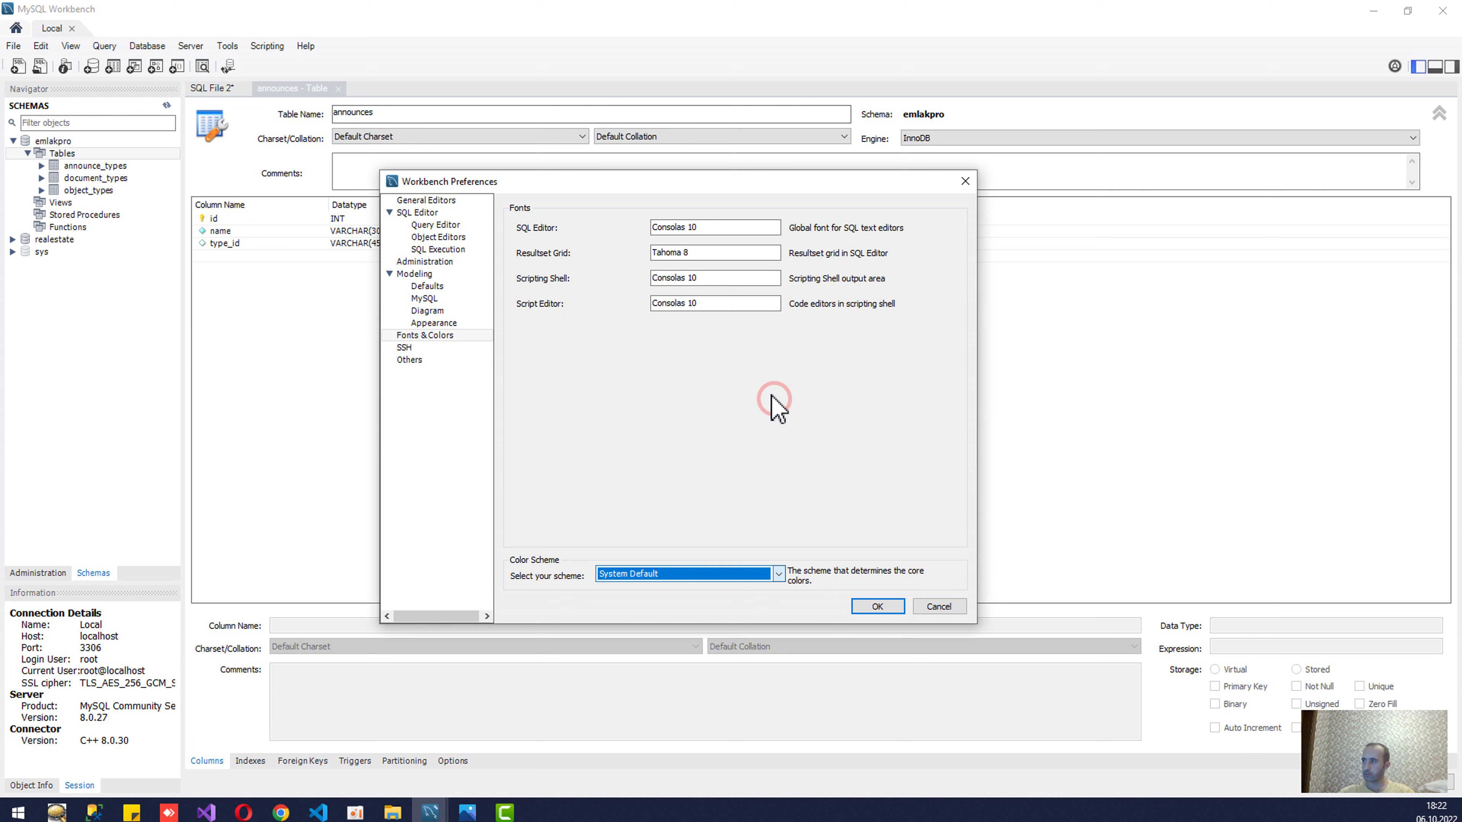
Step: Set the SQL Editor font to Consolas 18 and the Resultset Grid font to Tahoma 14
click(708, 227)
drag(708, 227, 691, 228)
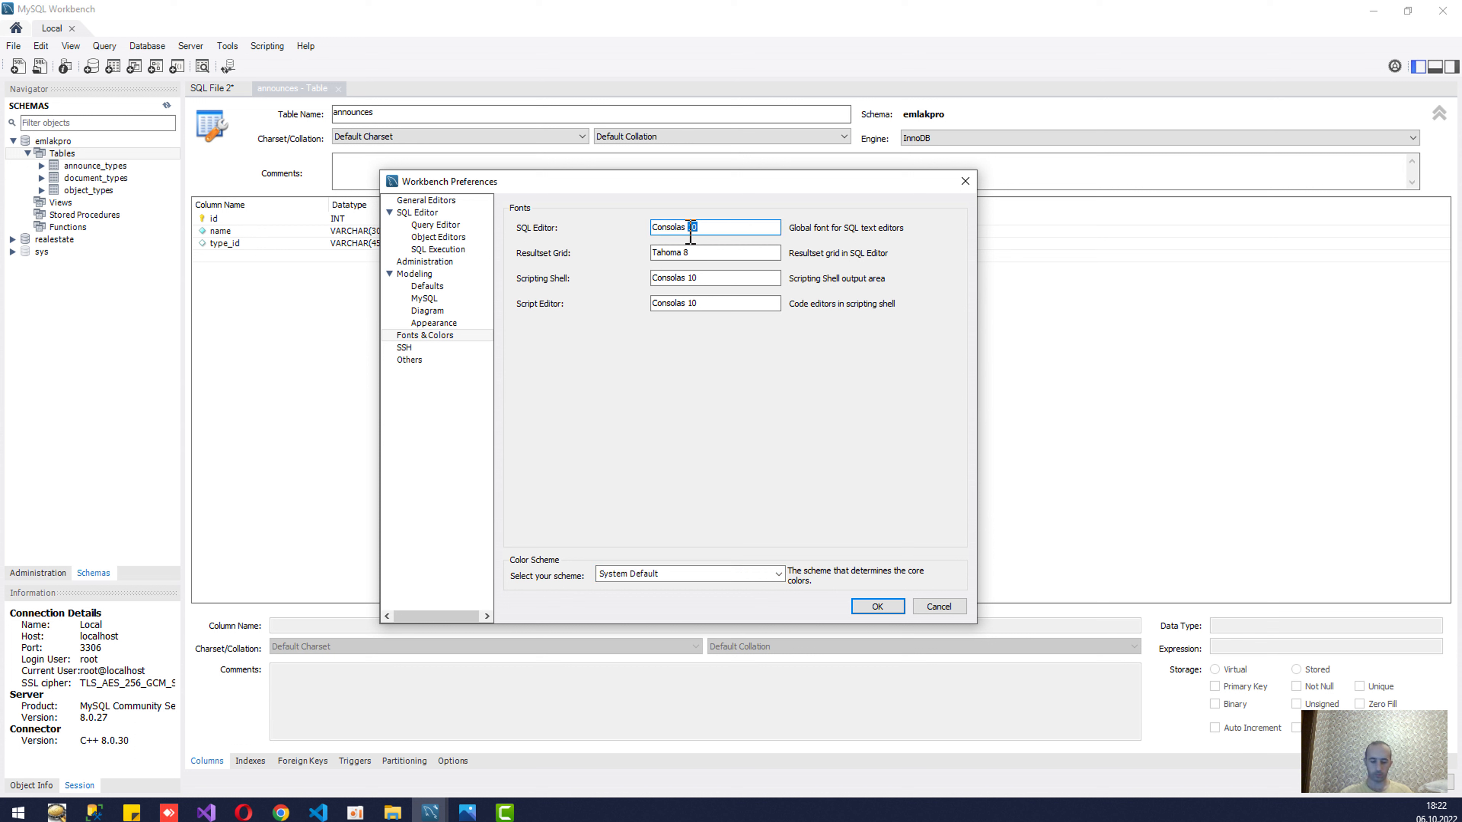
text(18)
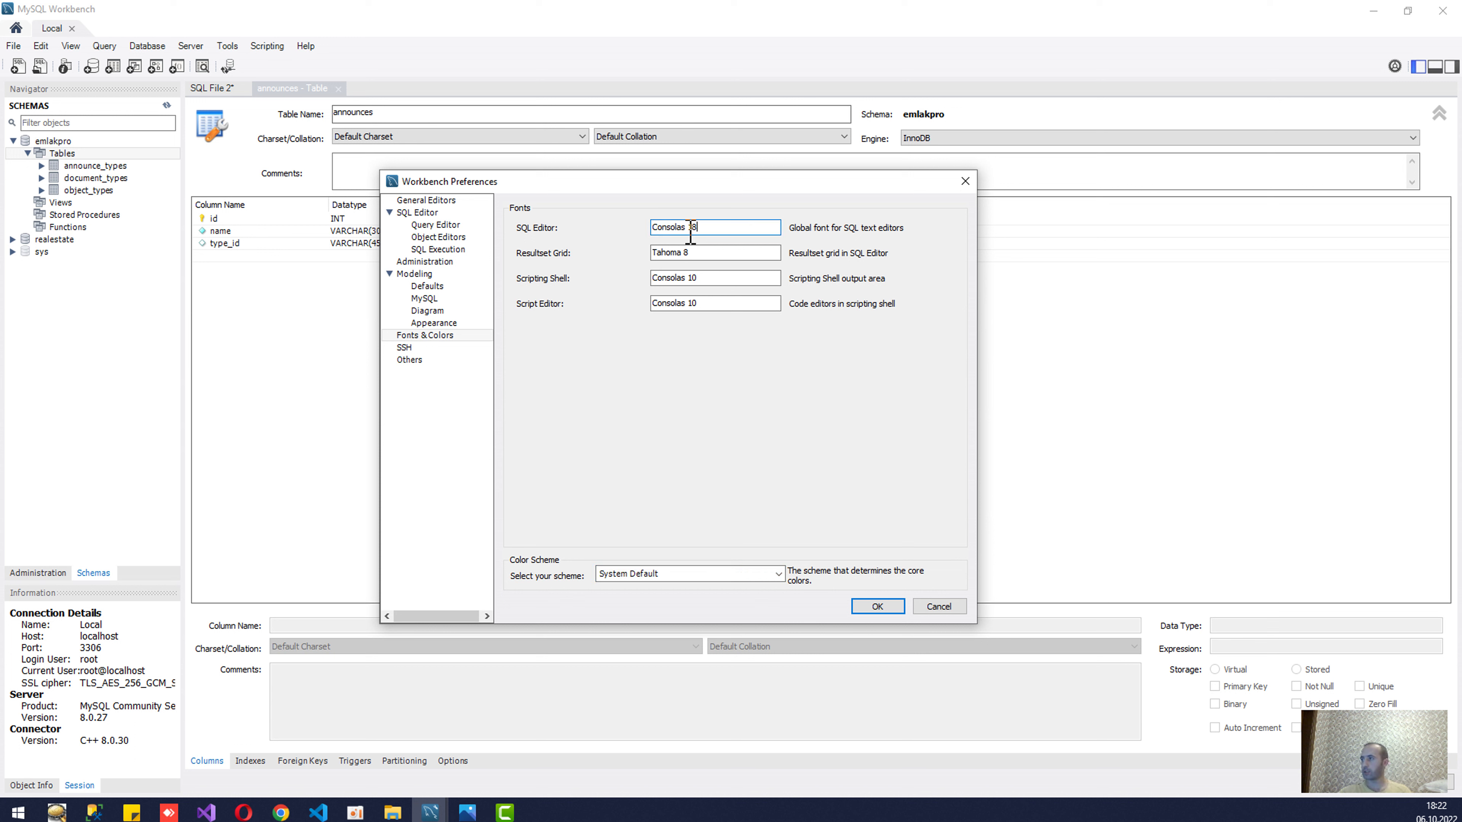
click(694, 252)
double_click(696, 253)
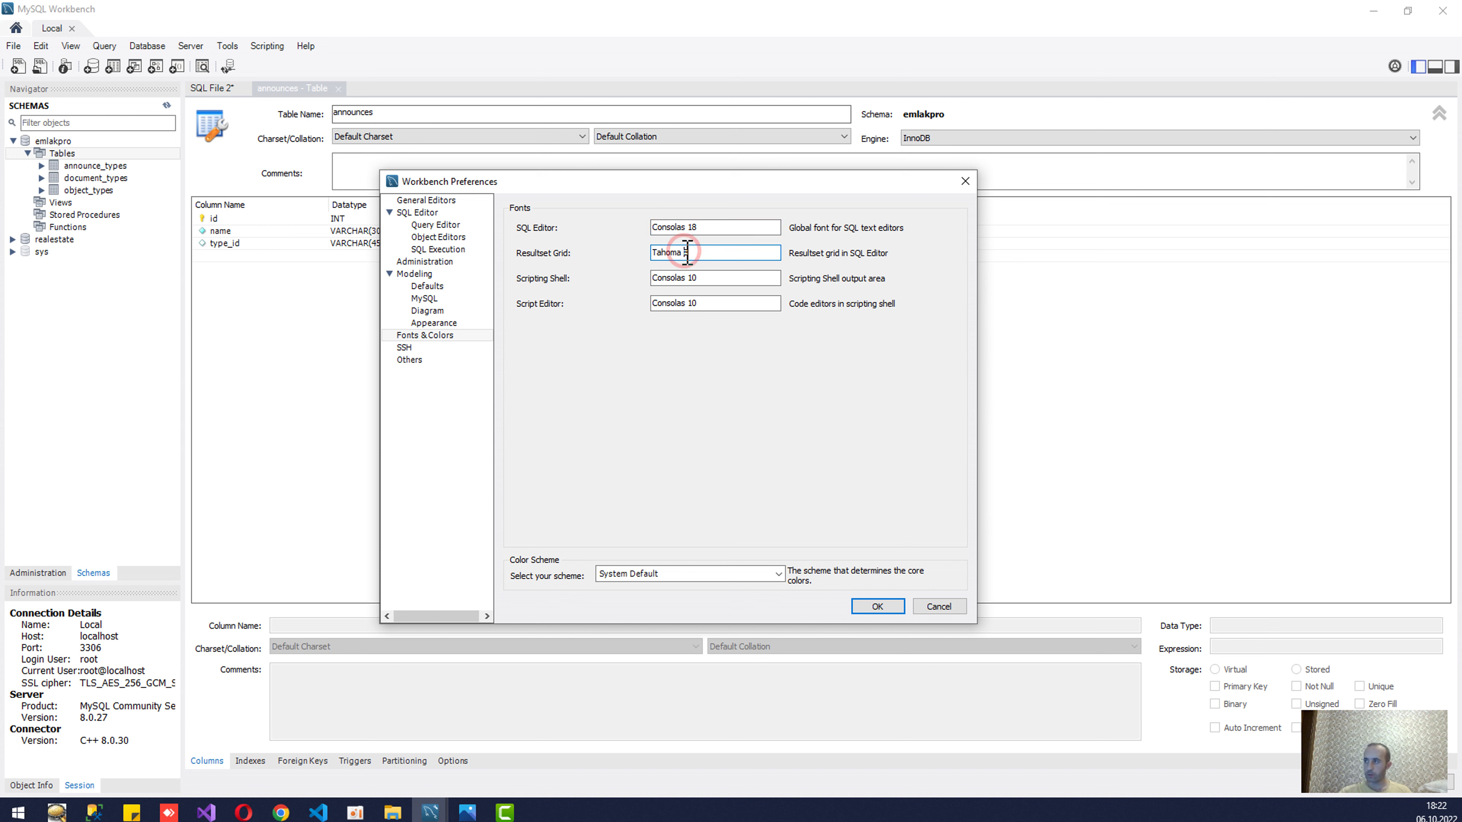
text(14)
Step: Set the Scripting Shell and Script Editor fonts to Consolas 14 and apply the preferences
click(696, 278)
key(BackSpace)
text(4)
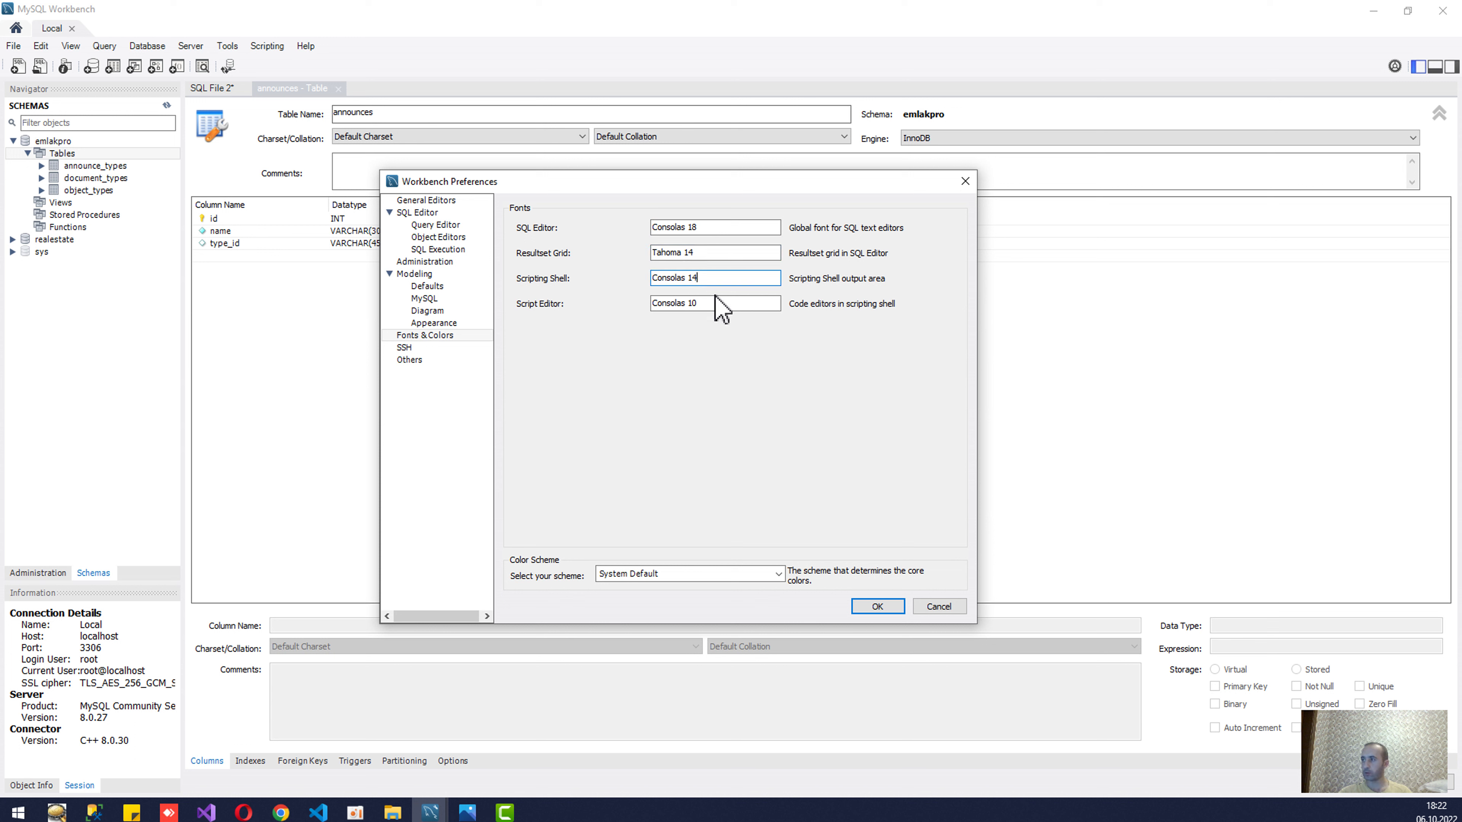
double_click(691, 302)
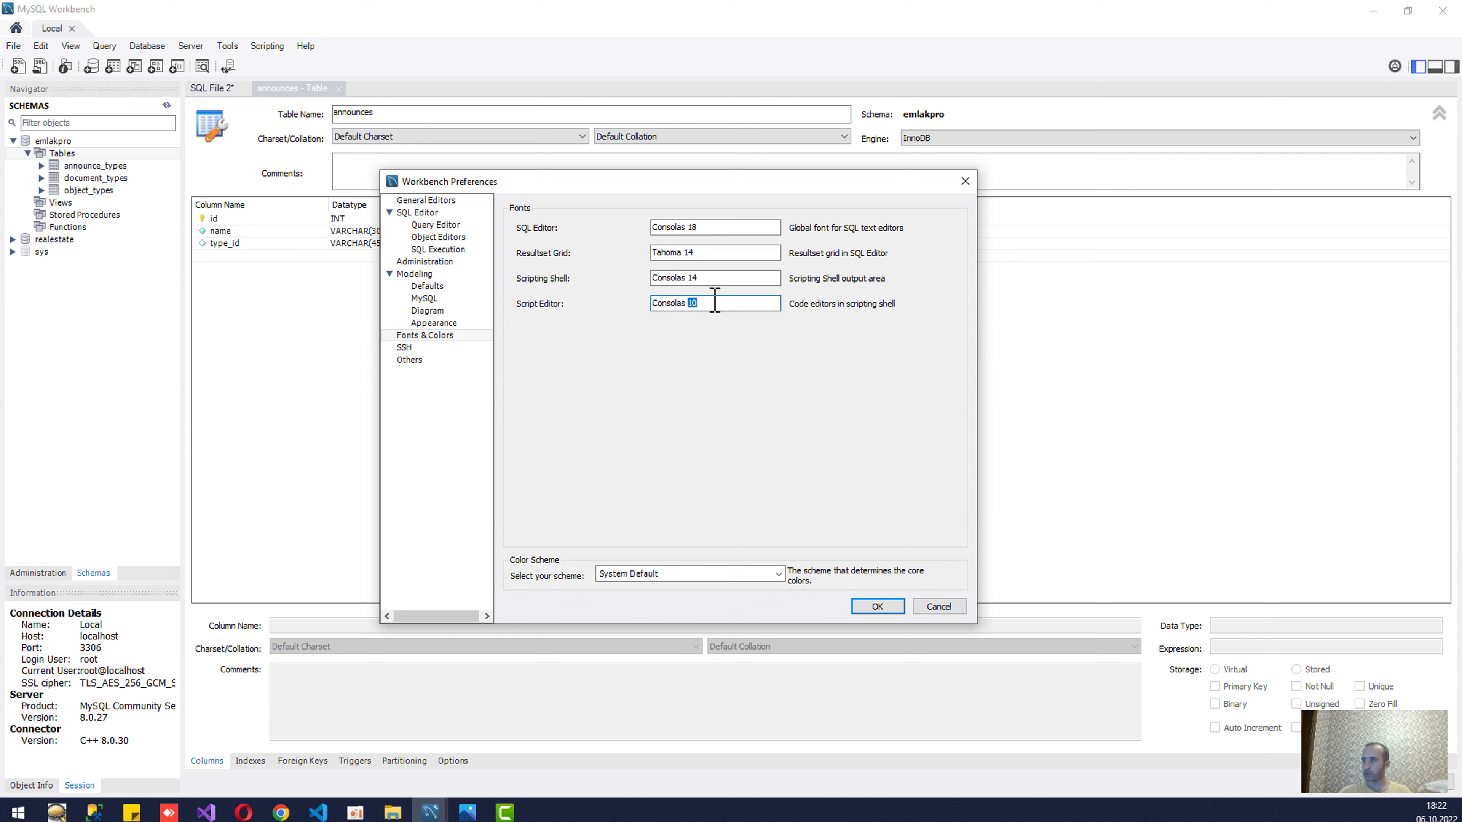
text(14)
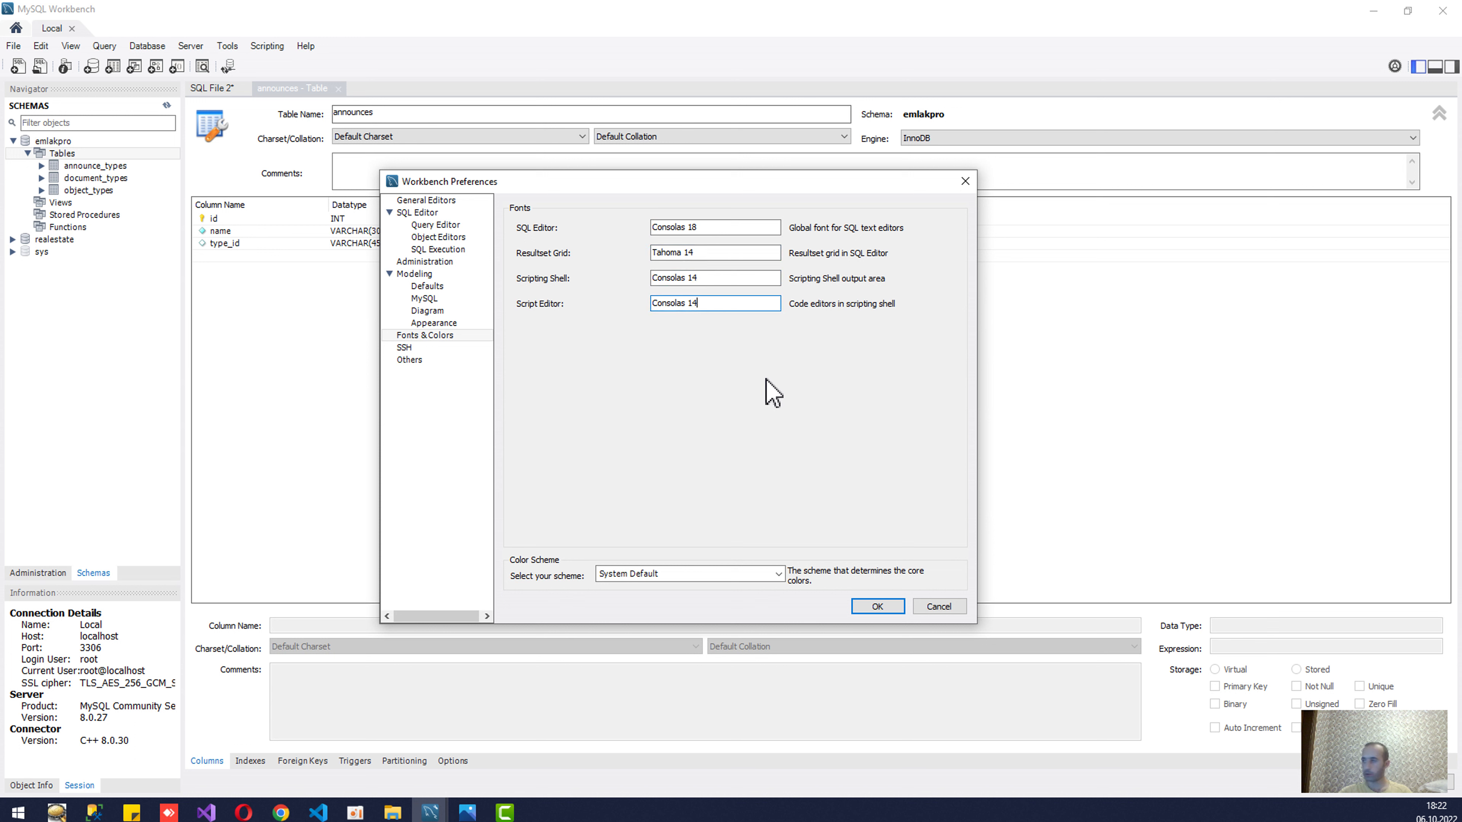
click(870, 607)
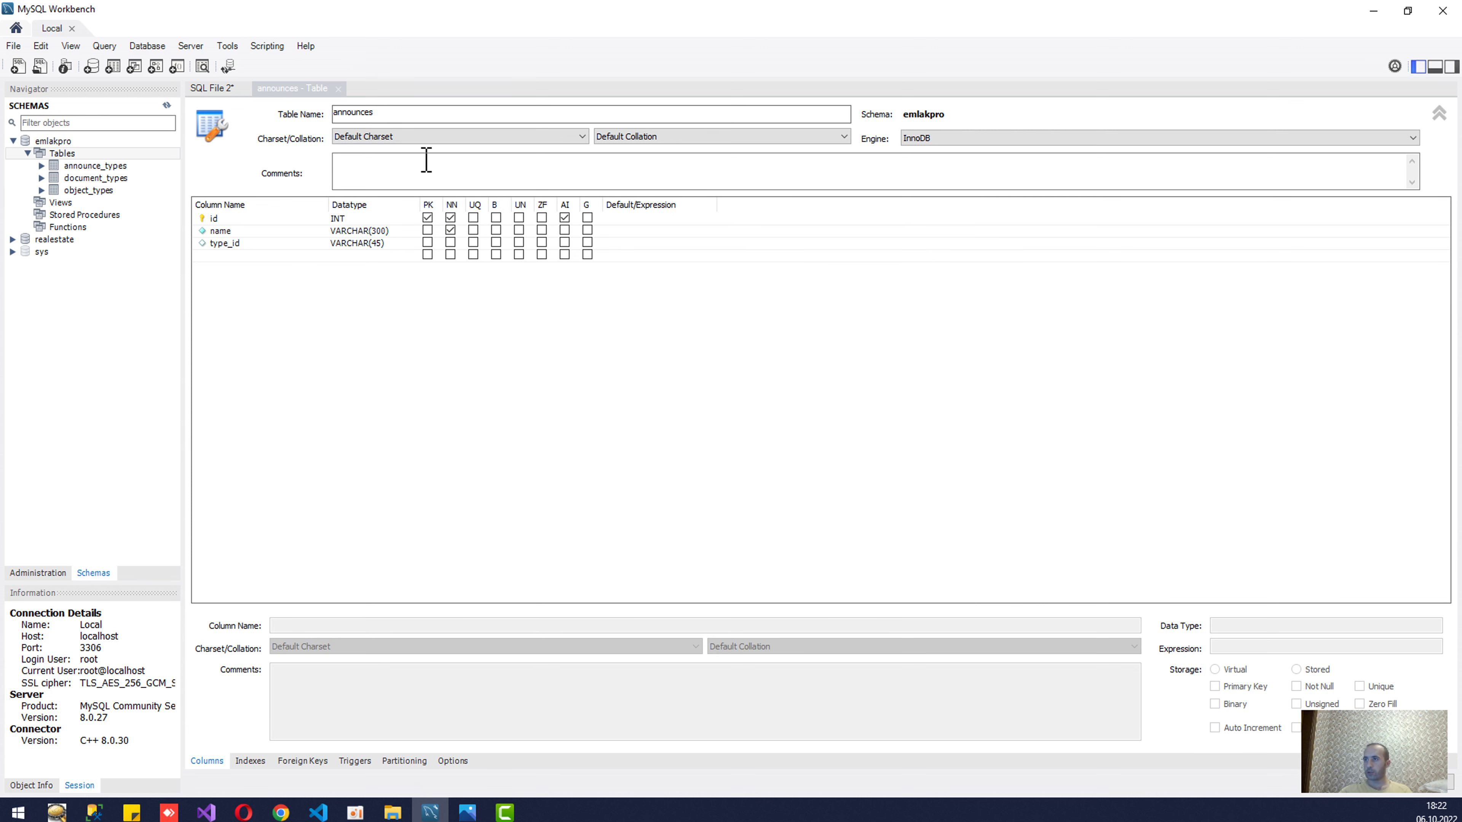
Step: Mark the type_id column of the announces table as Not Null
click(233, 243)
click(242, 256)
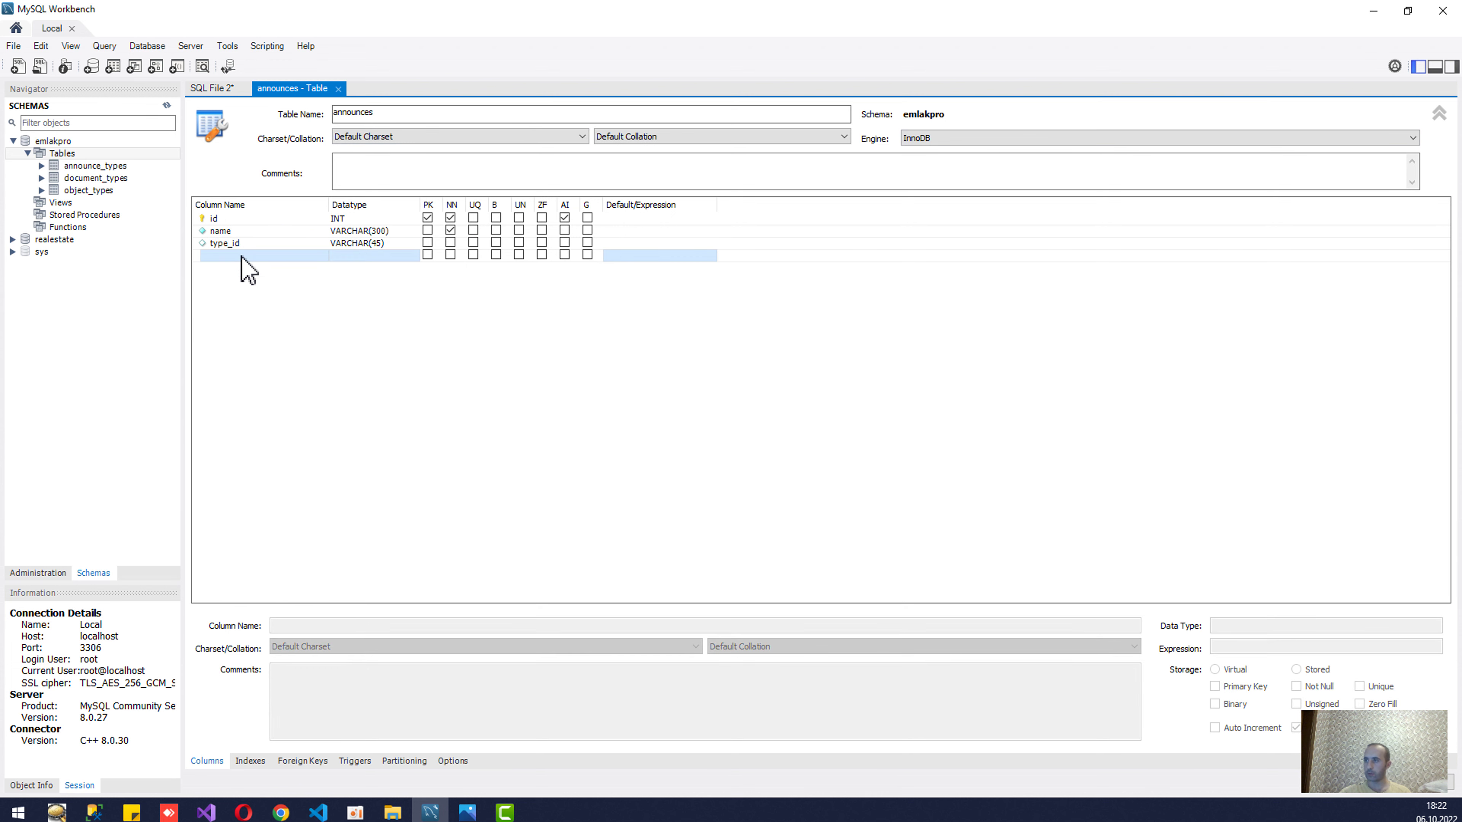
click(450, 242)
Step: Consult the Announces table in db-model.PNG and add a column called object_type_id below type_id
click(467, 812)
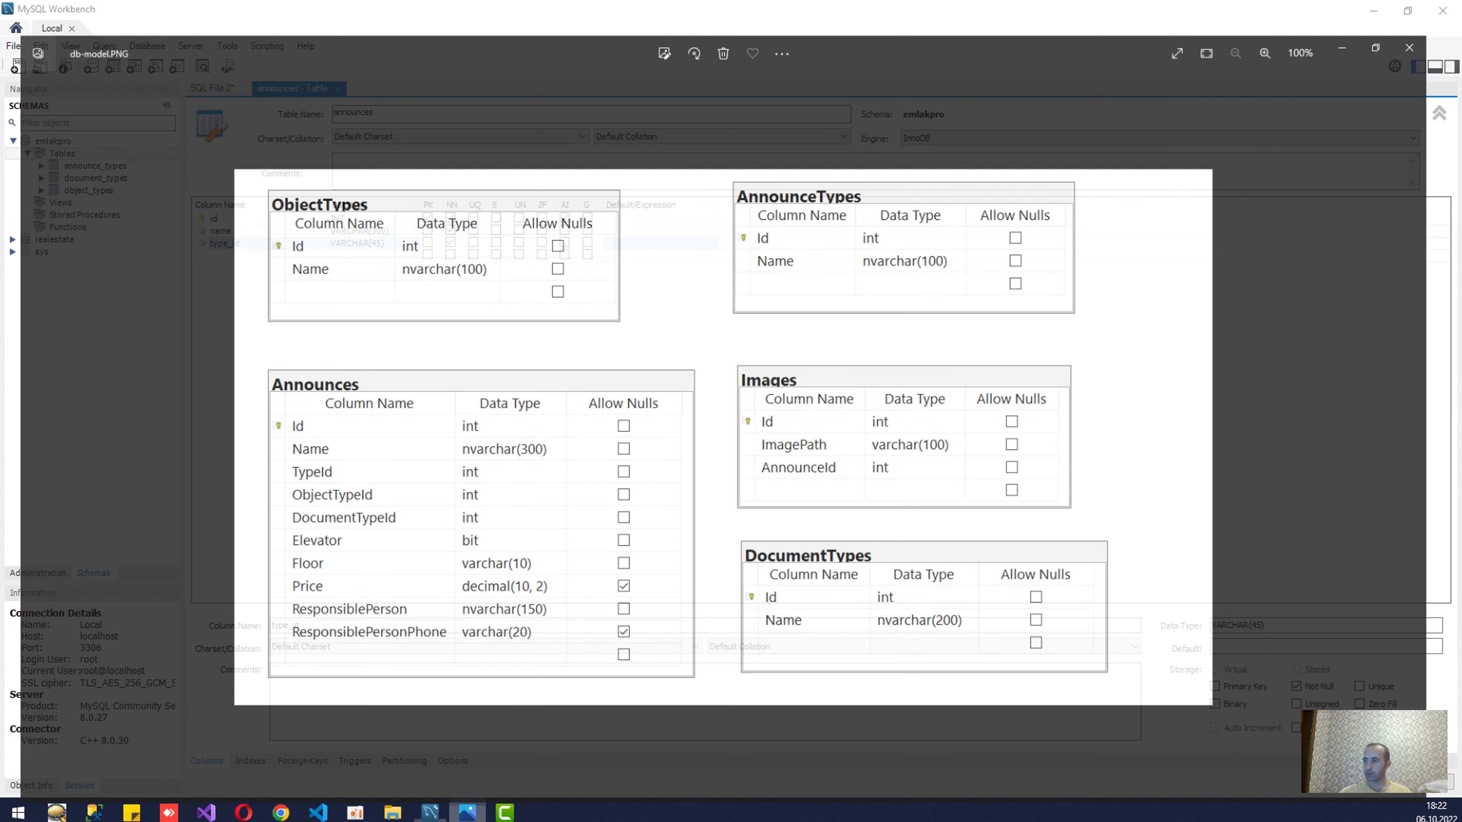
key(alt+Tab)
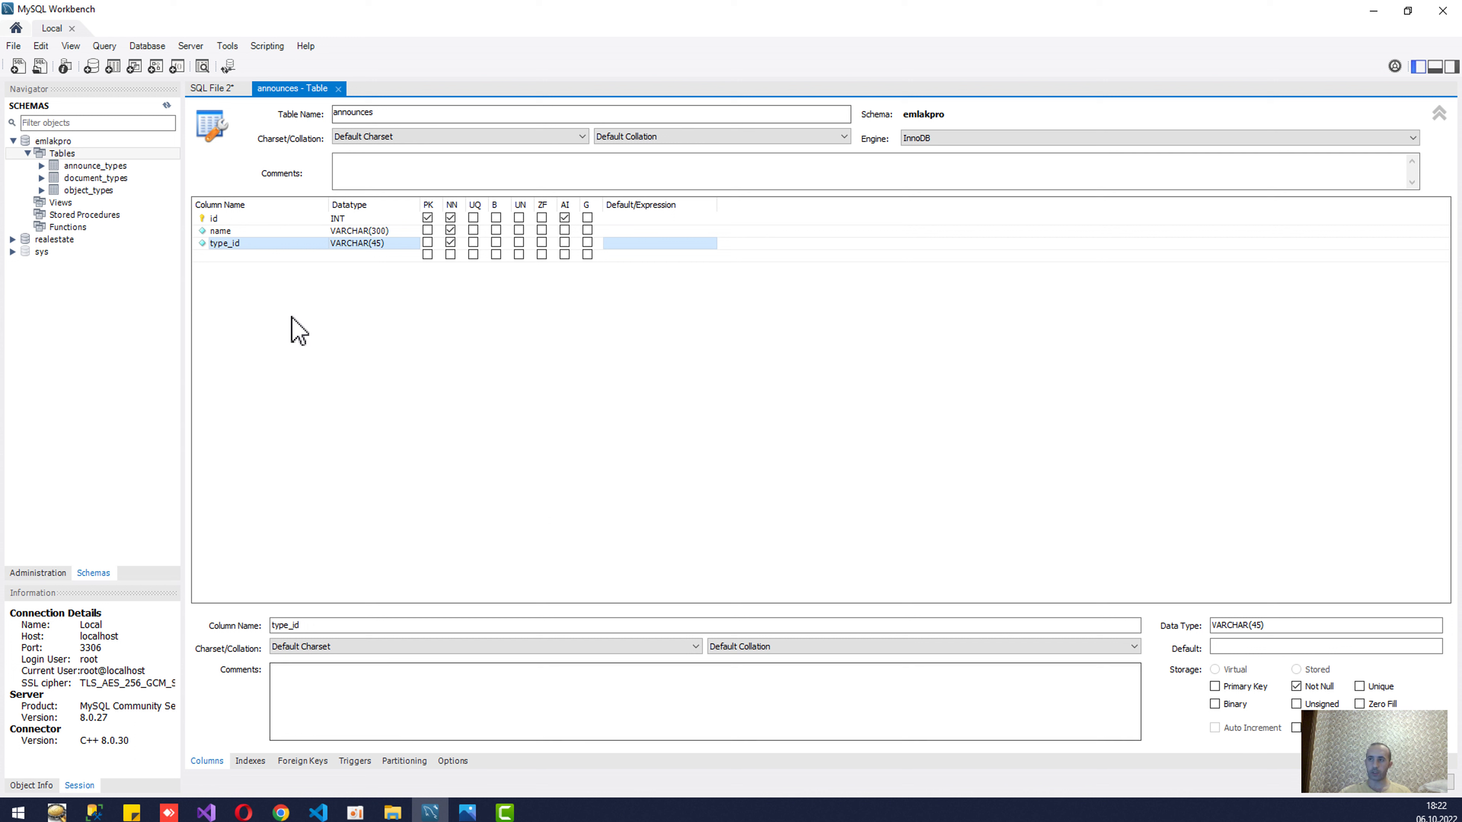
click(226, 256)
click(224, 256)
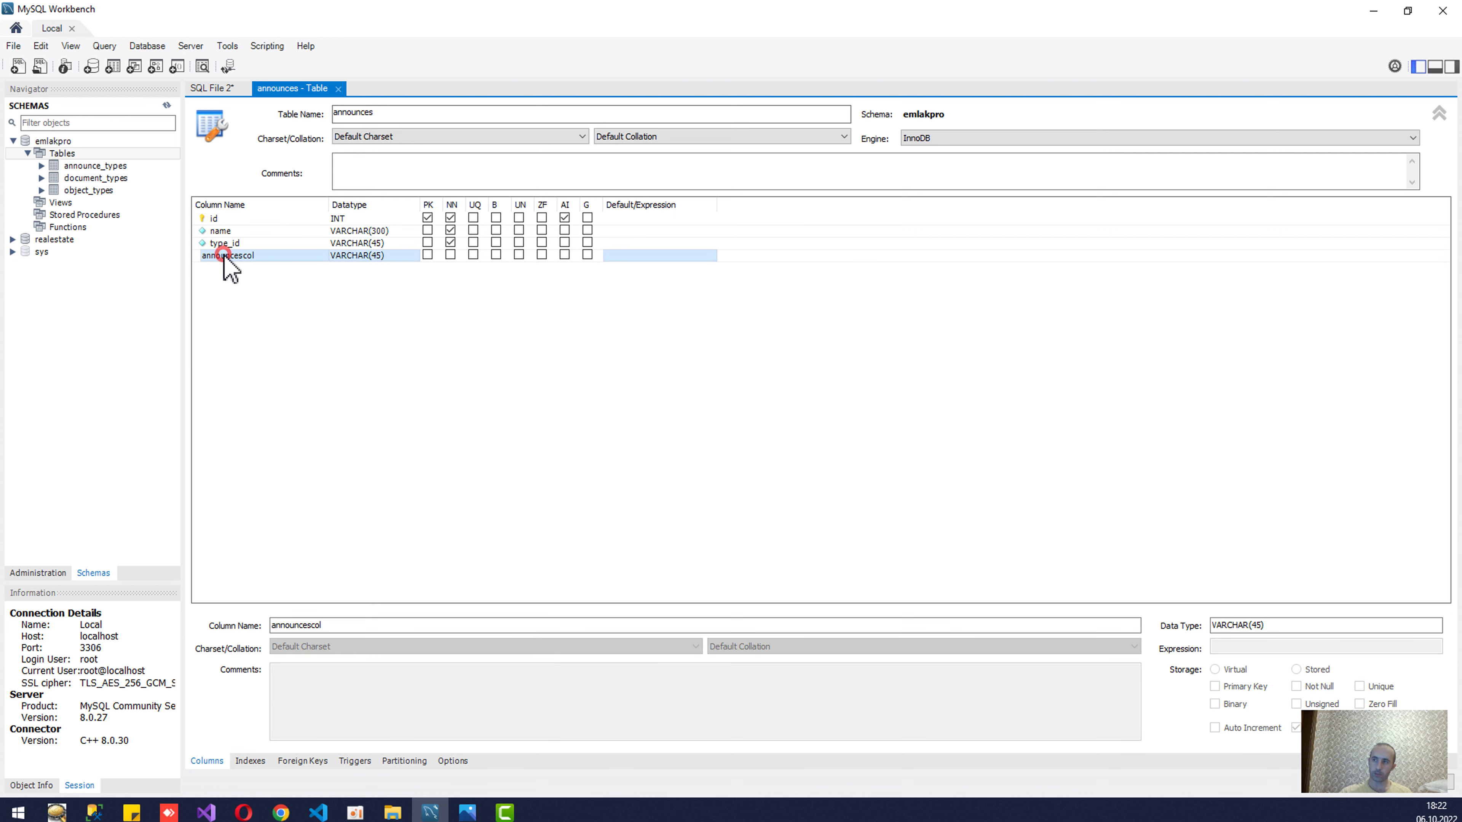
click(223, 255)
text(object_type_)
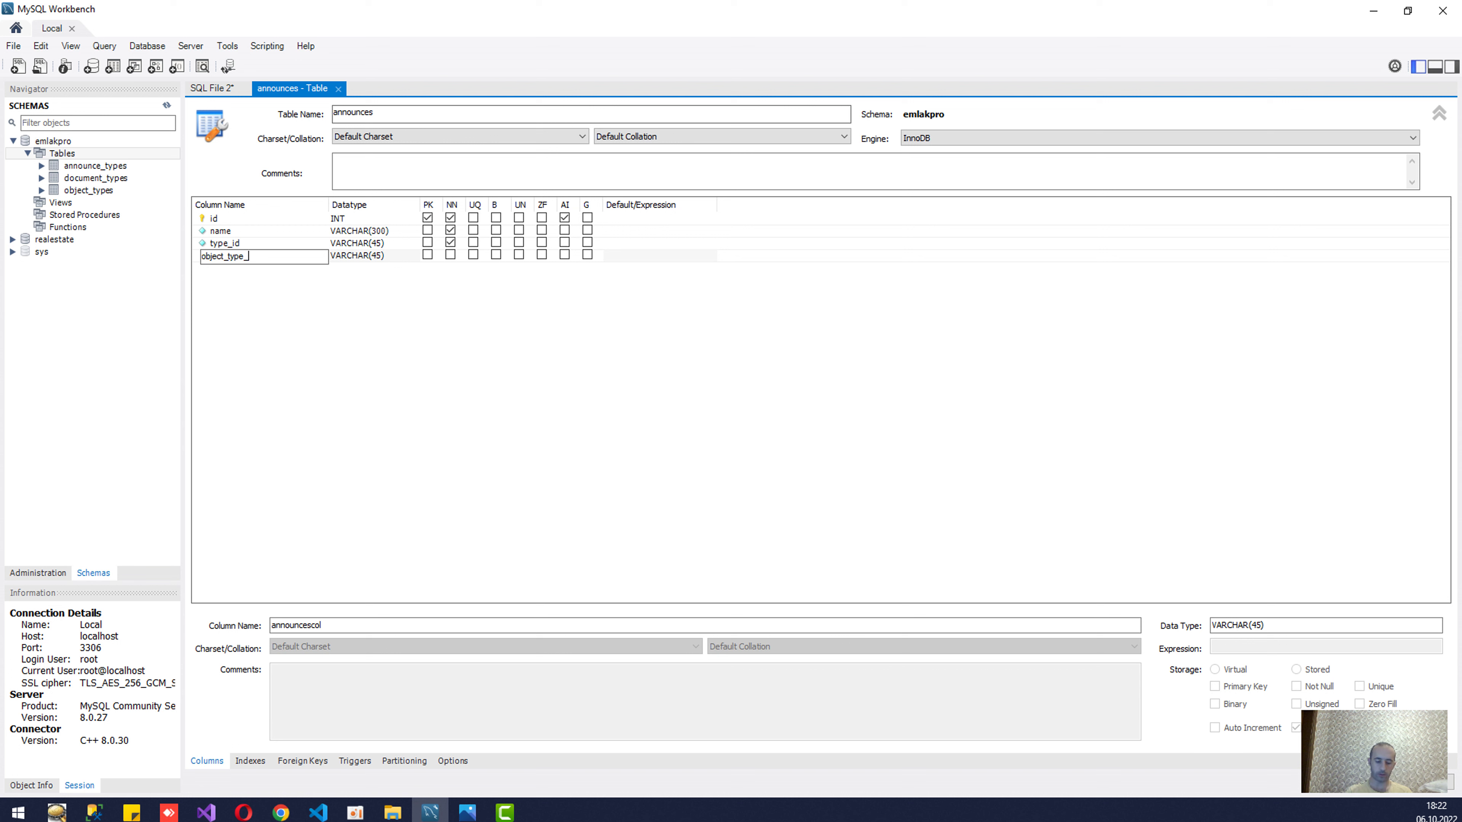
key(Return)
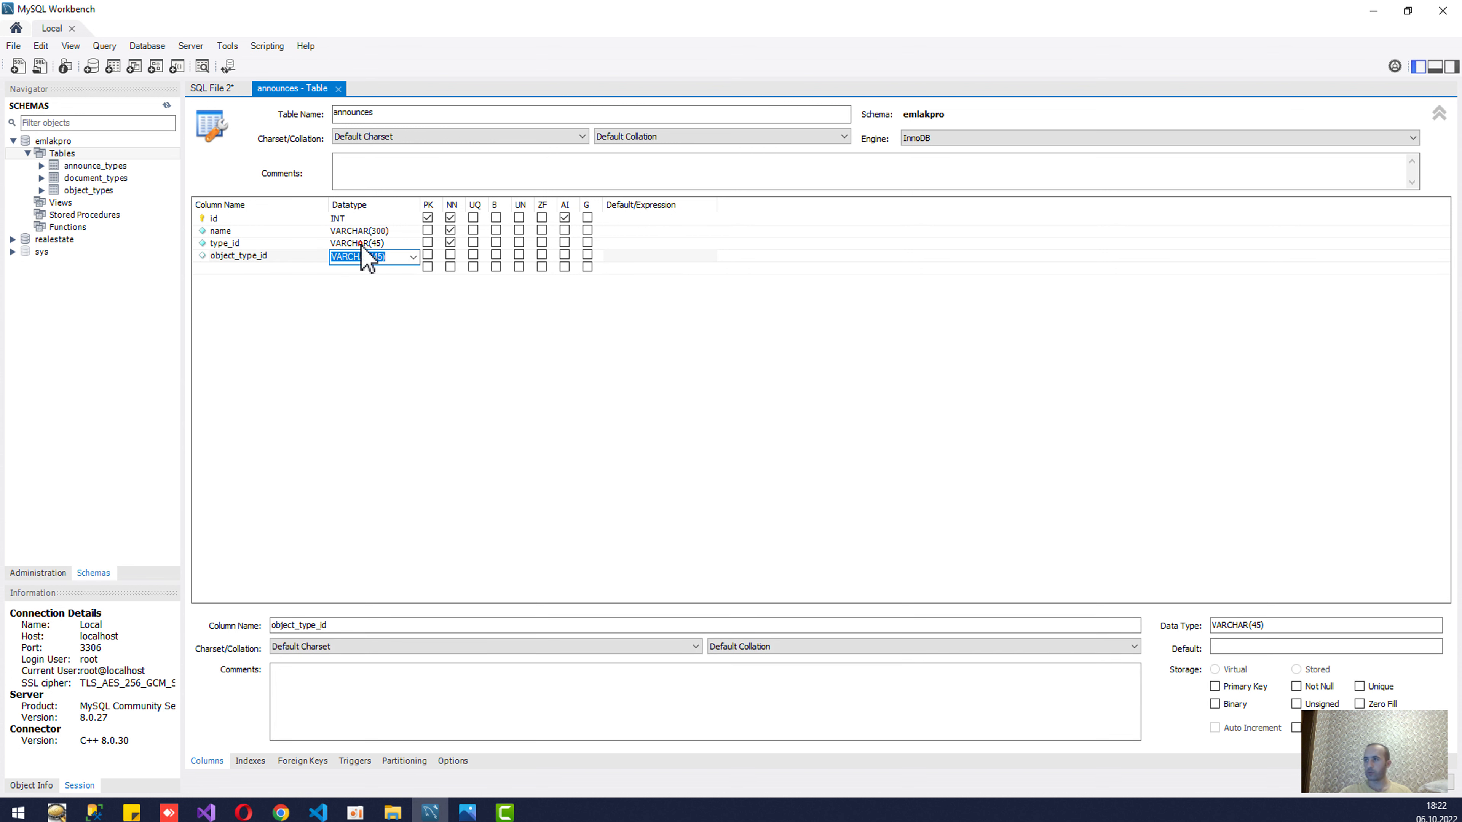
Step: Set the datatype of the type_id column to INT
click(361, 244)
key(Up)
key(Up)
key(Down)
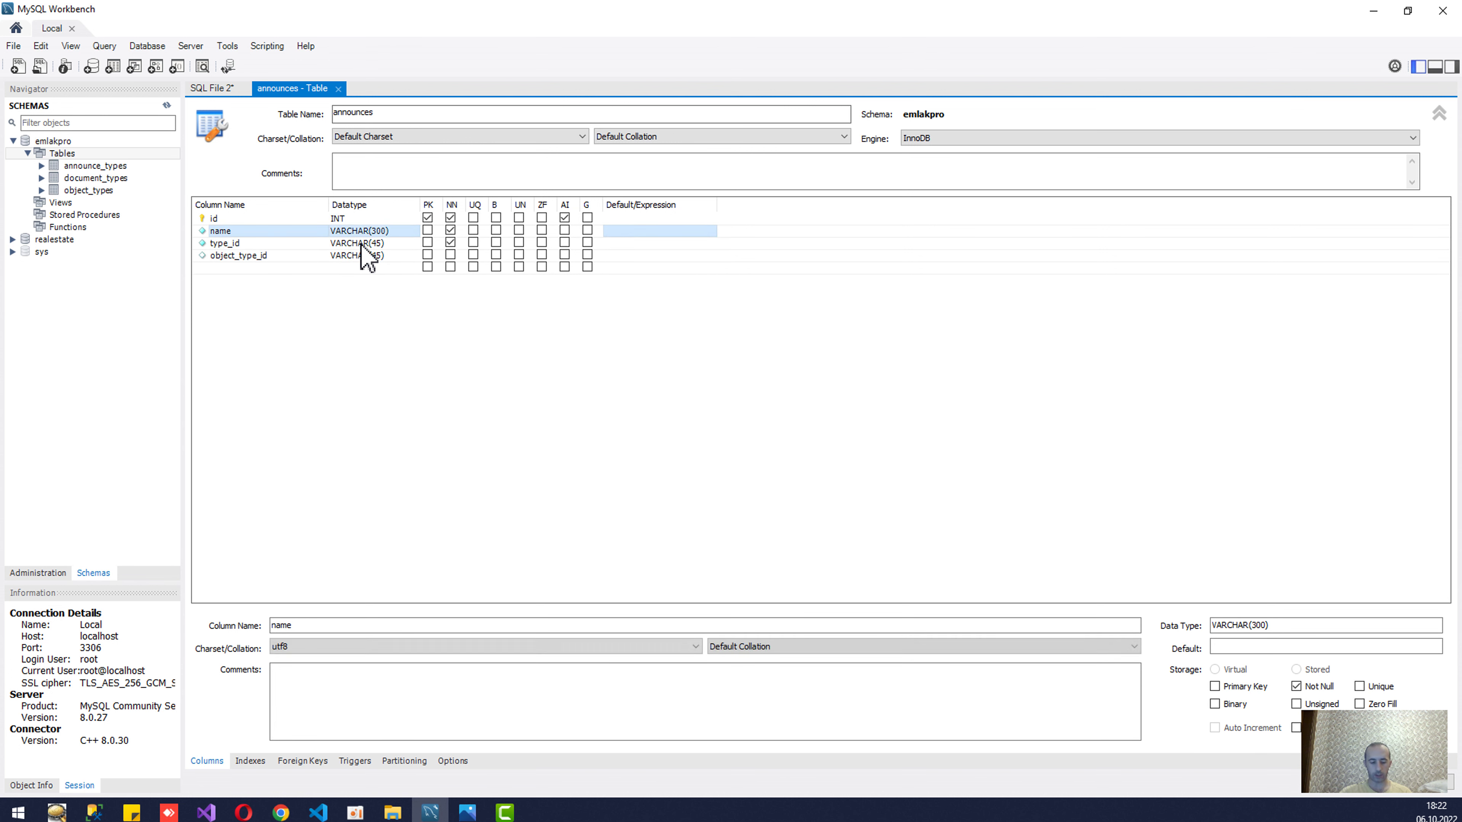
key(Down)
click(366, 244)
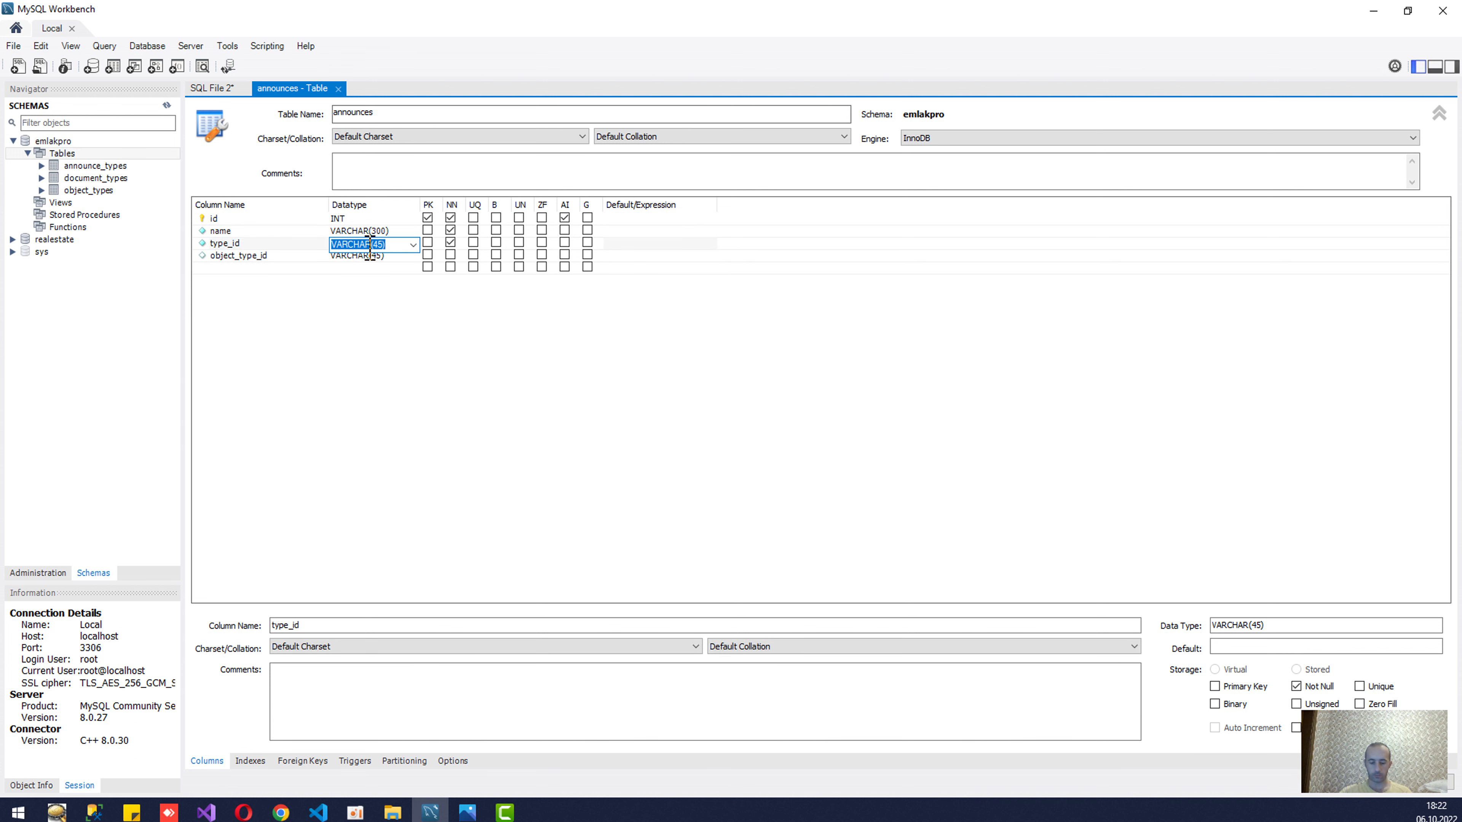
text(int)
Step: Set the object_type_id column's datatype to INT and mark it as Not Null
click(368, 258)
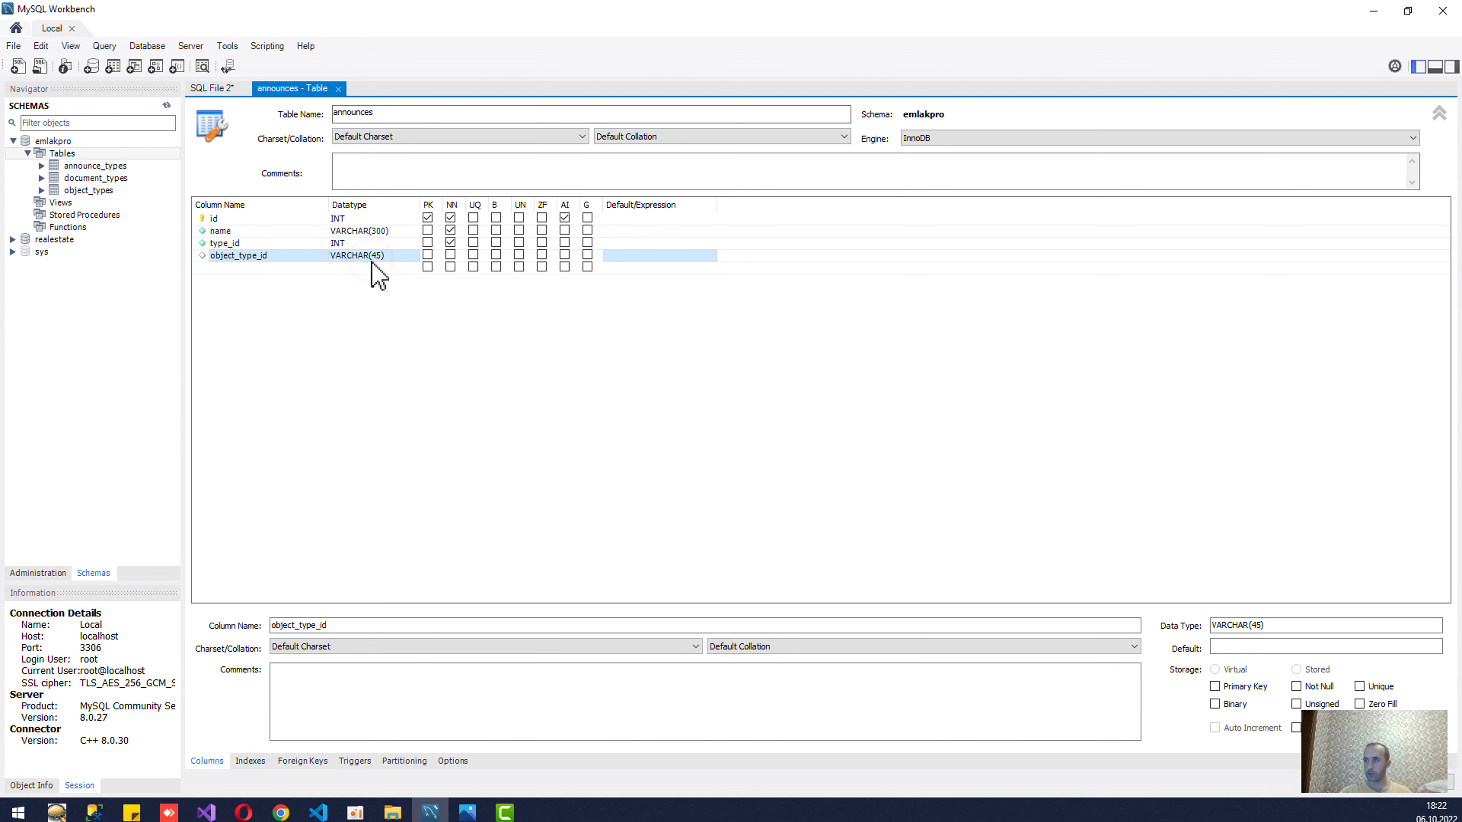
click(366, 257)
text(u)
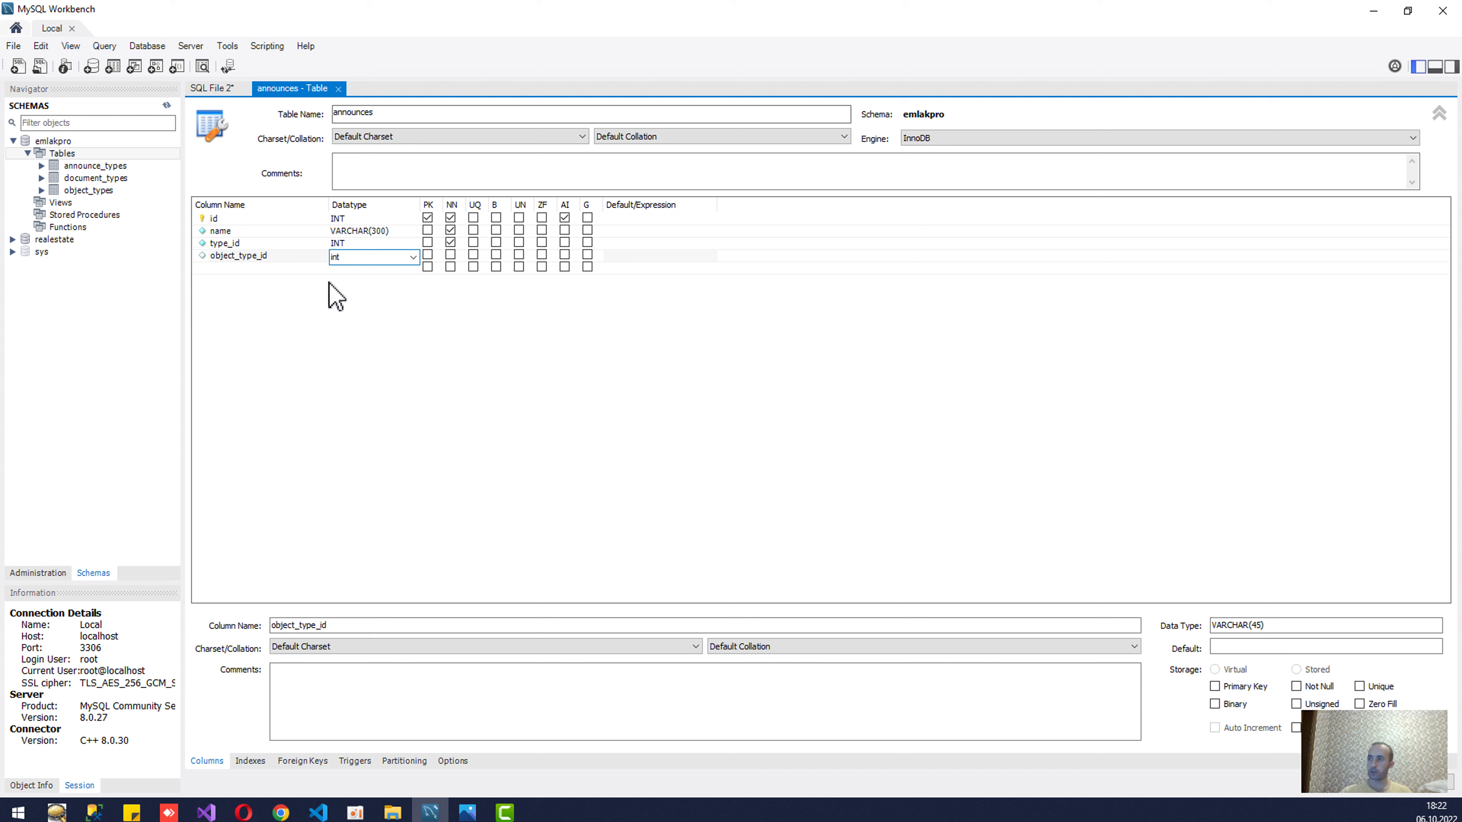
text(nt)
click(449, 255)
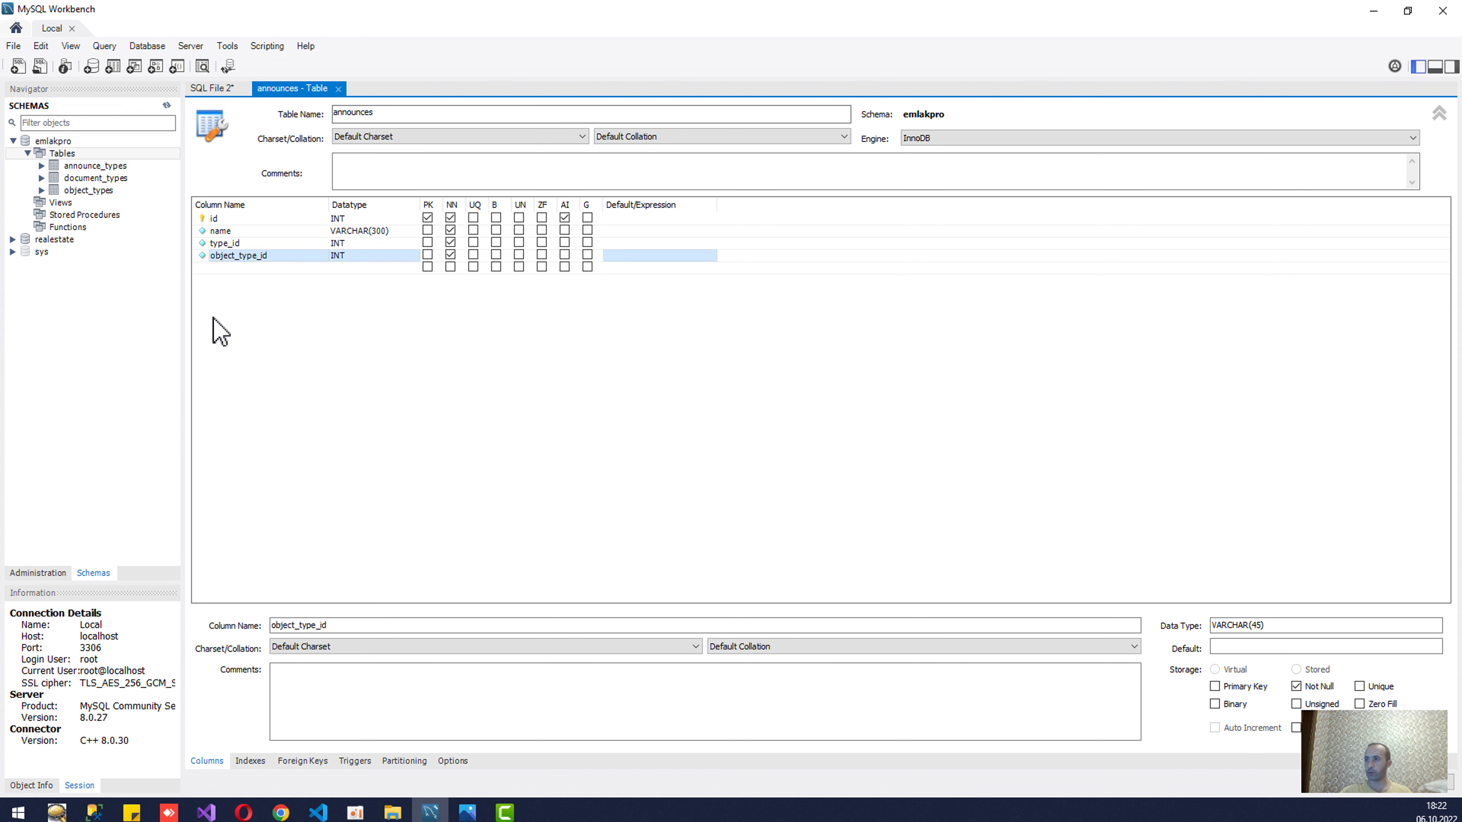
Step: Consult db-model.PNG and add a document_type_id column with datatype INT, marked as Not Null, below object_type_id
click(468, 814)
double_click(224, 268)
text(document_type_id)
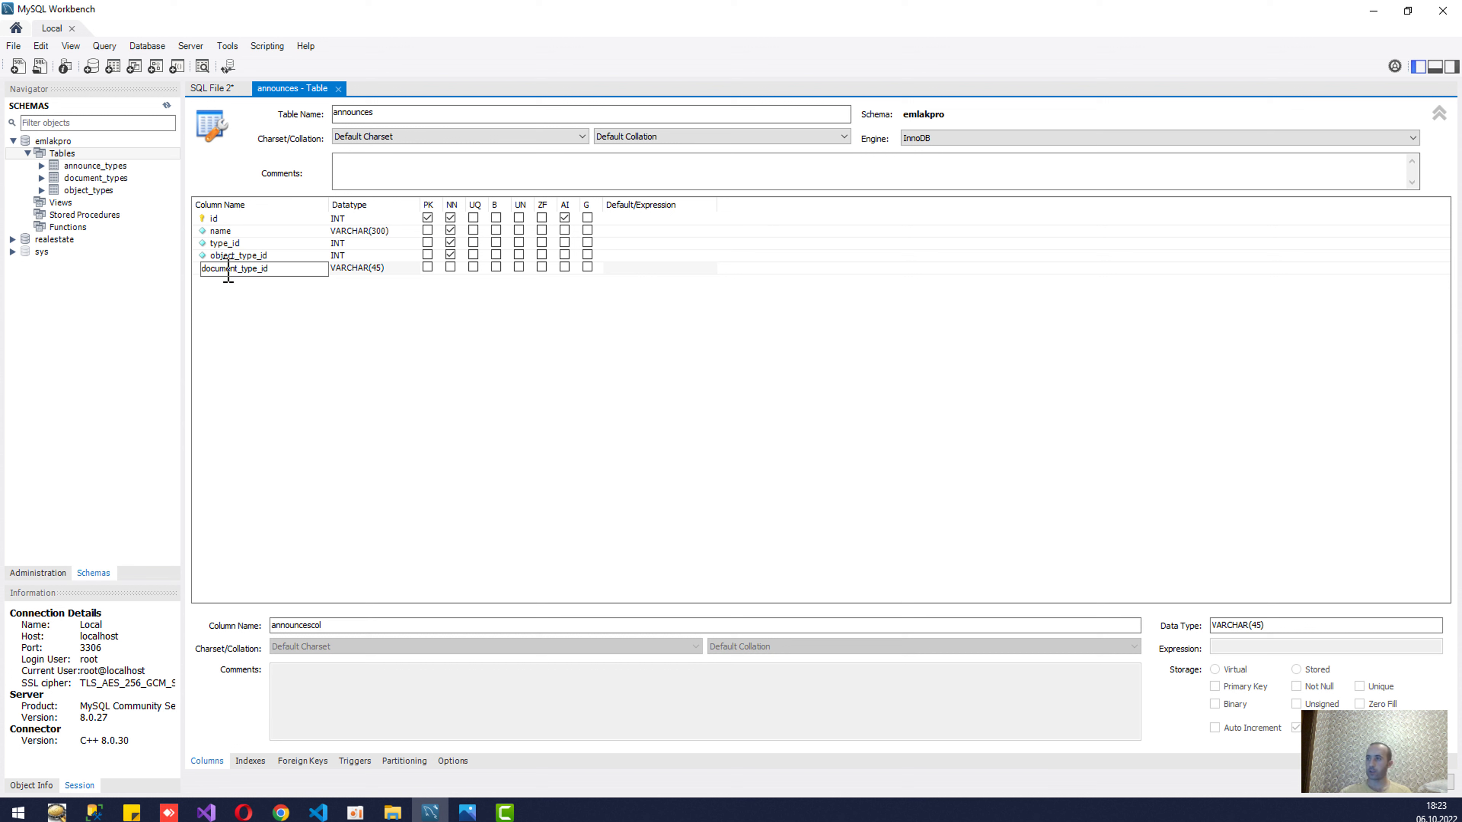
key(Tab)
text(int)
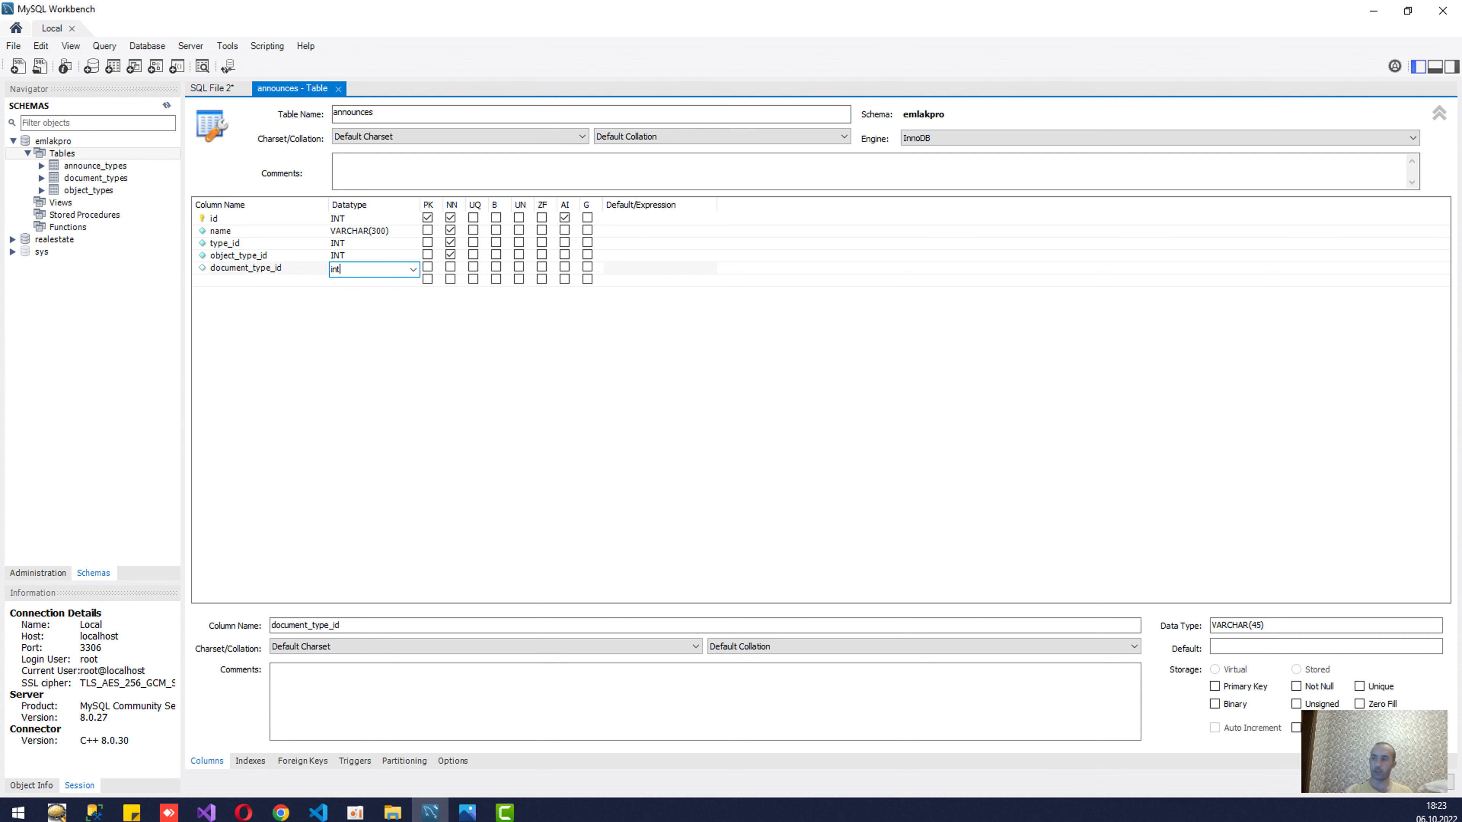
key(Tab)
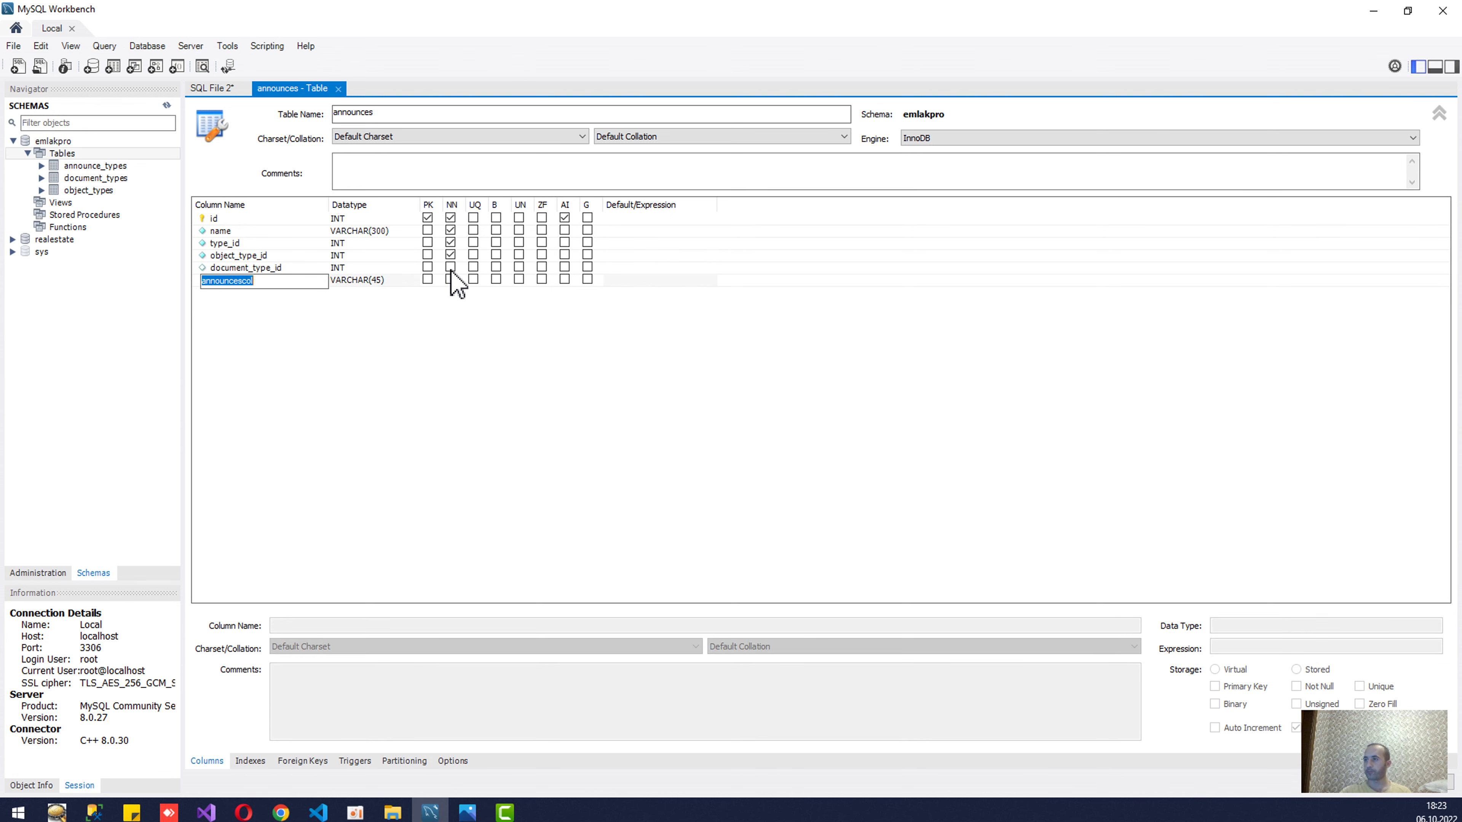
click(450, 267)
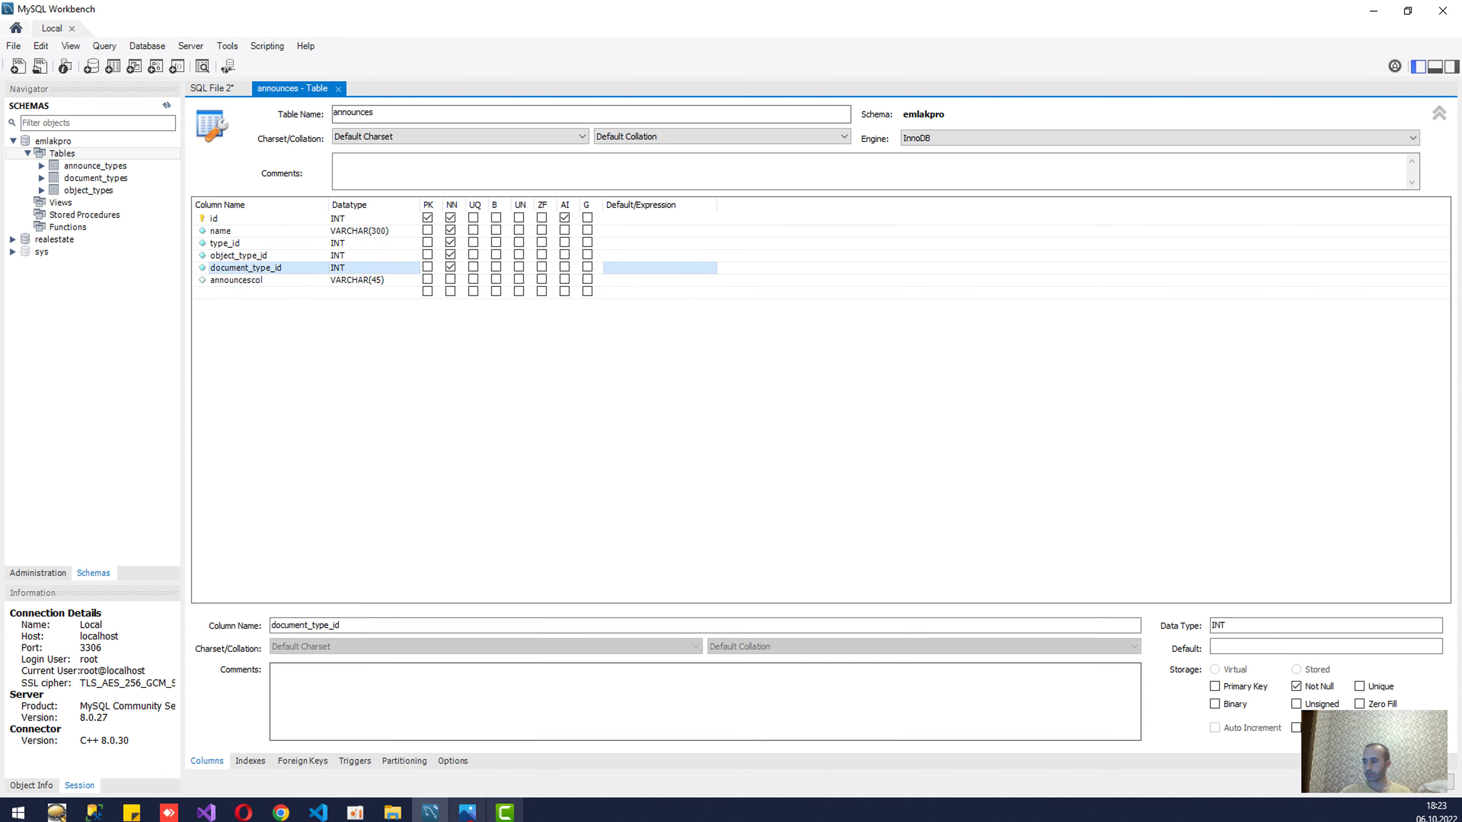
Step: Consult the Announces table in db-model.PNG and add a column called elevator below document_type_id
key(alt+Tab)
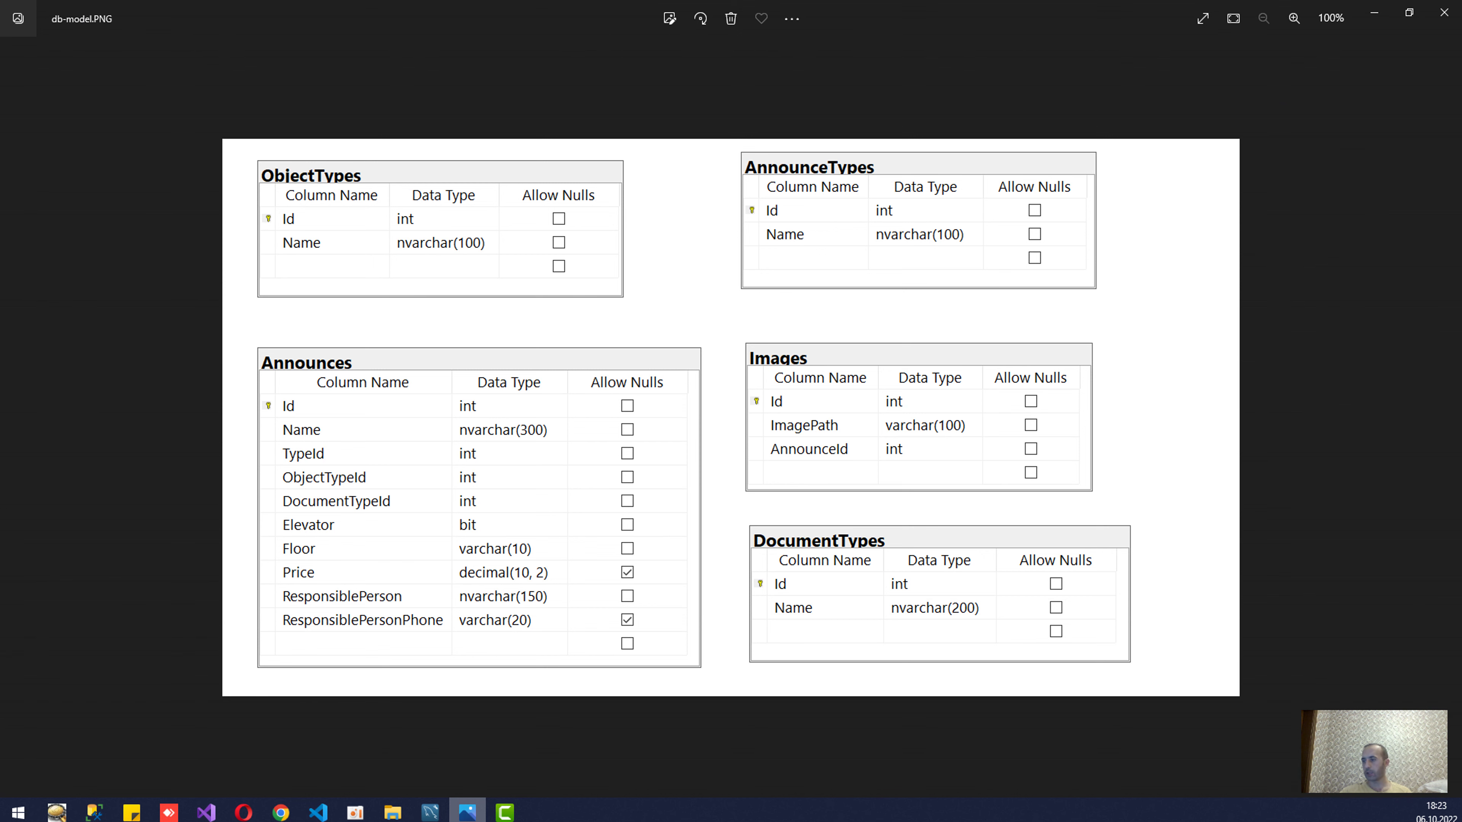
key(alt+Tab)
double_click(248, 280)
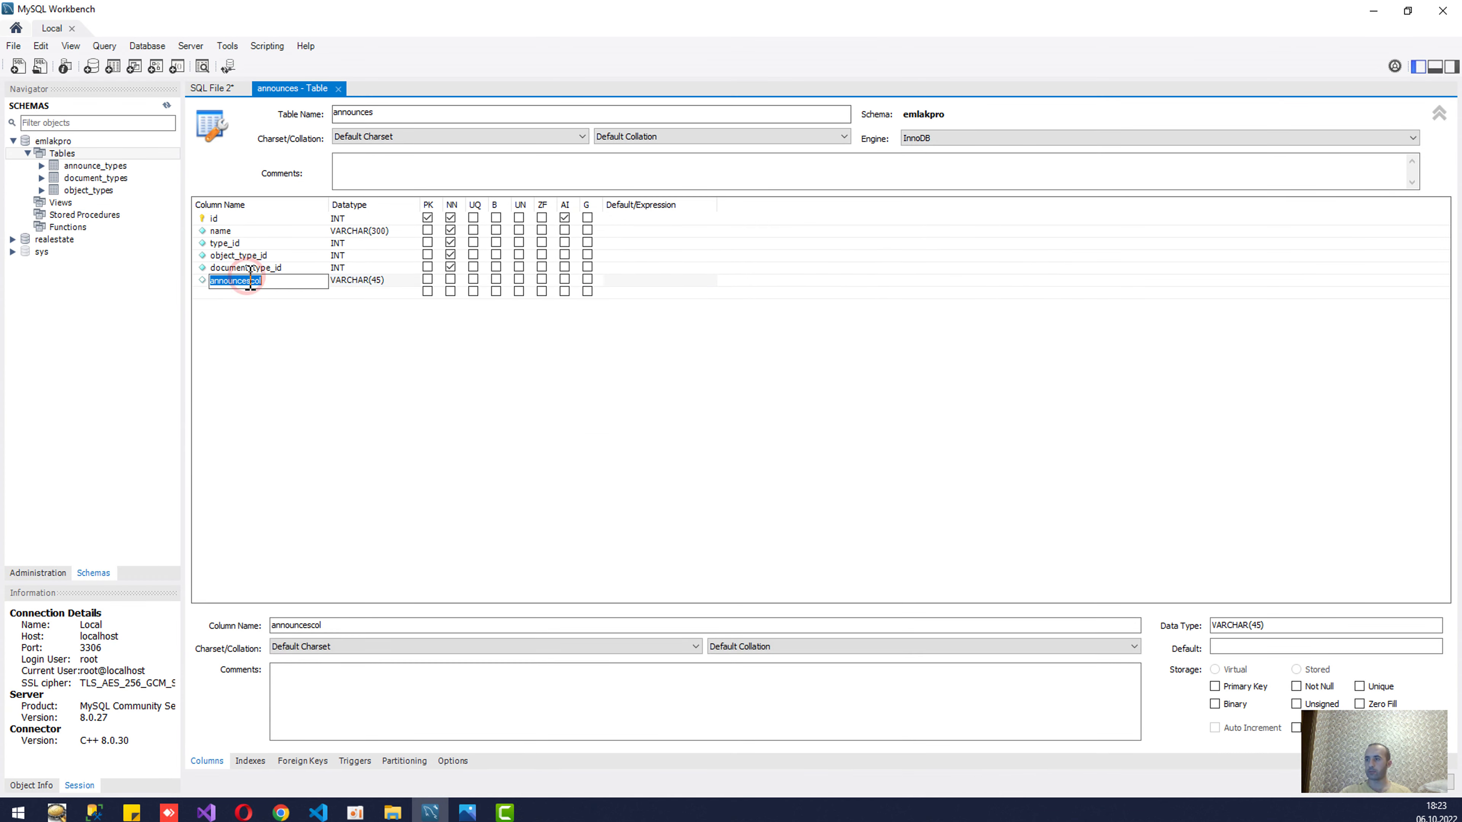
text(elevator)
Step: Check the Elevator entry in db-model.PNG, then set the elevator column's datatype to BIT and mark it as Not Null
click(465, 813)
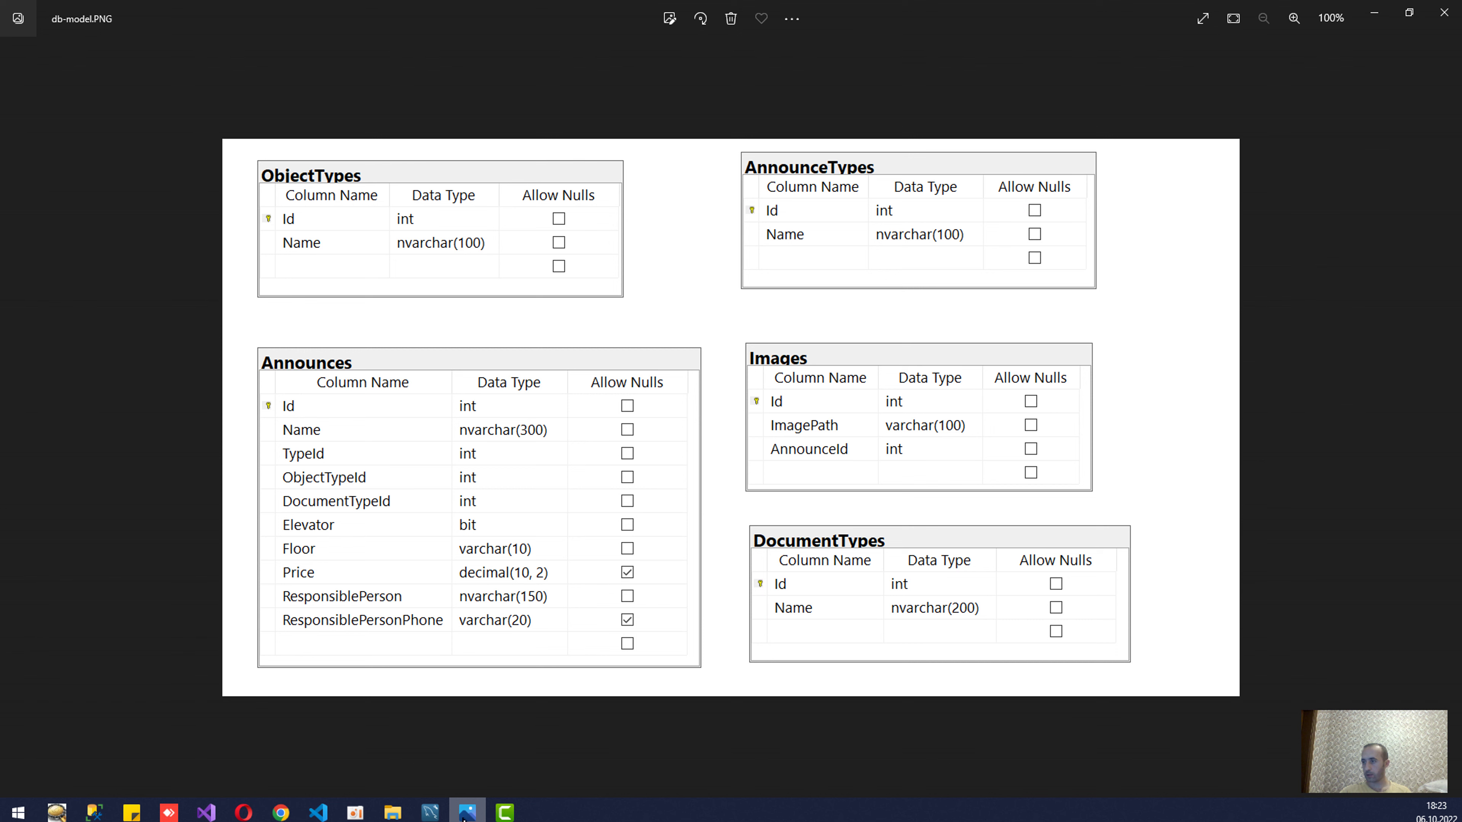
click(465, 813)
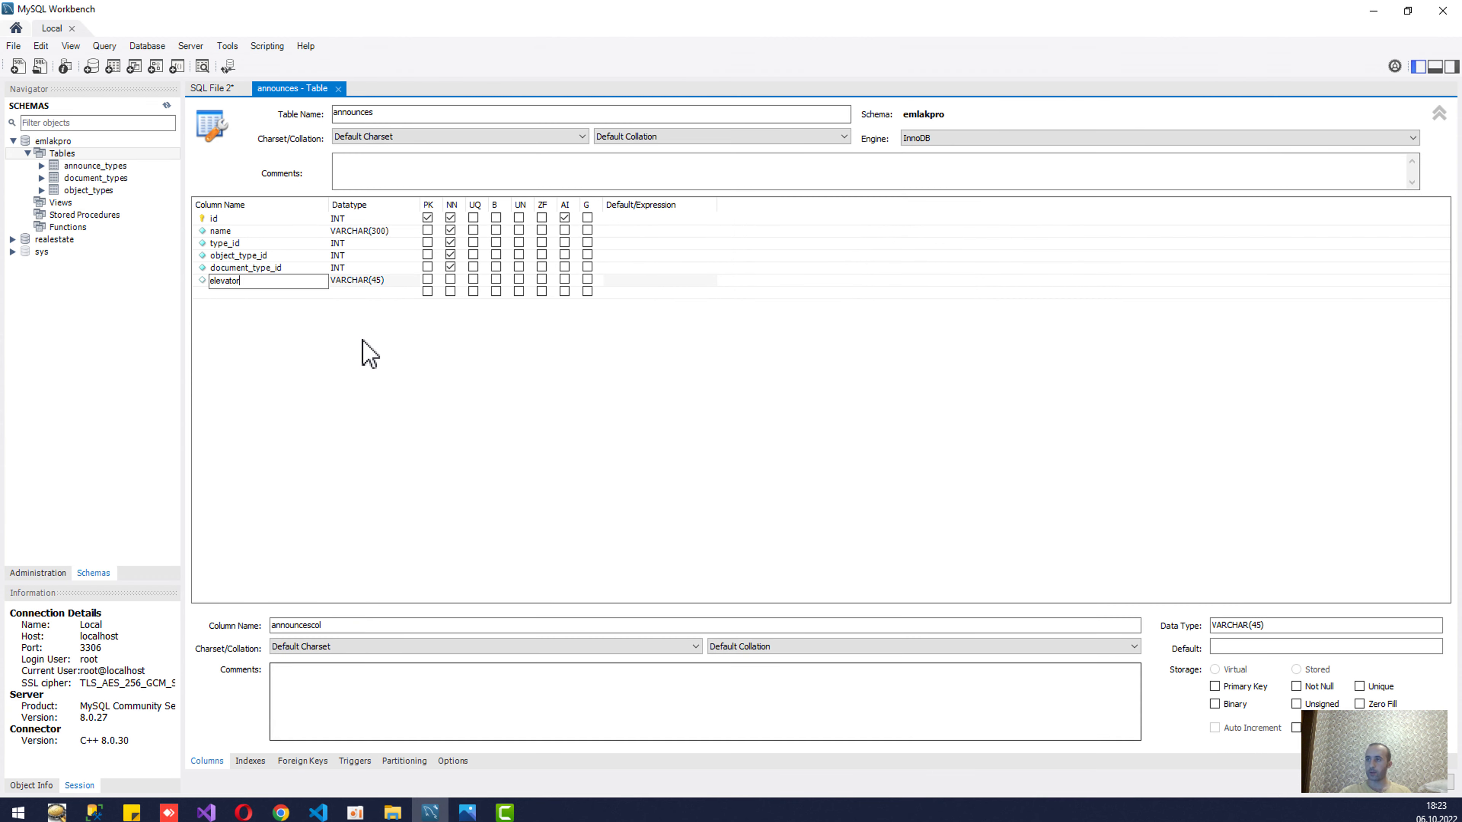
click(348, 283)
click(349, 283)
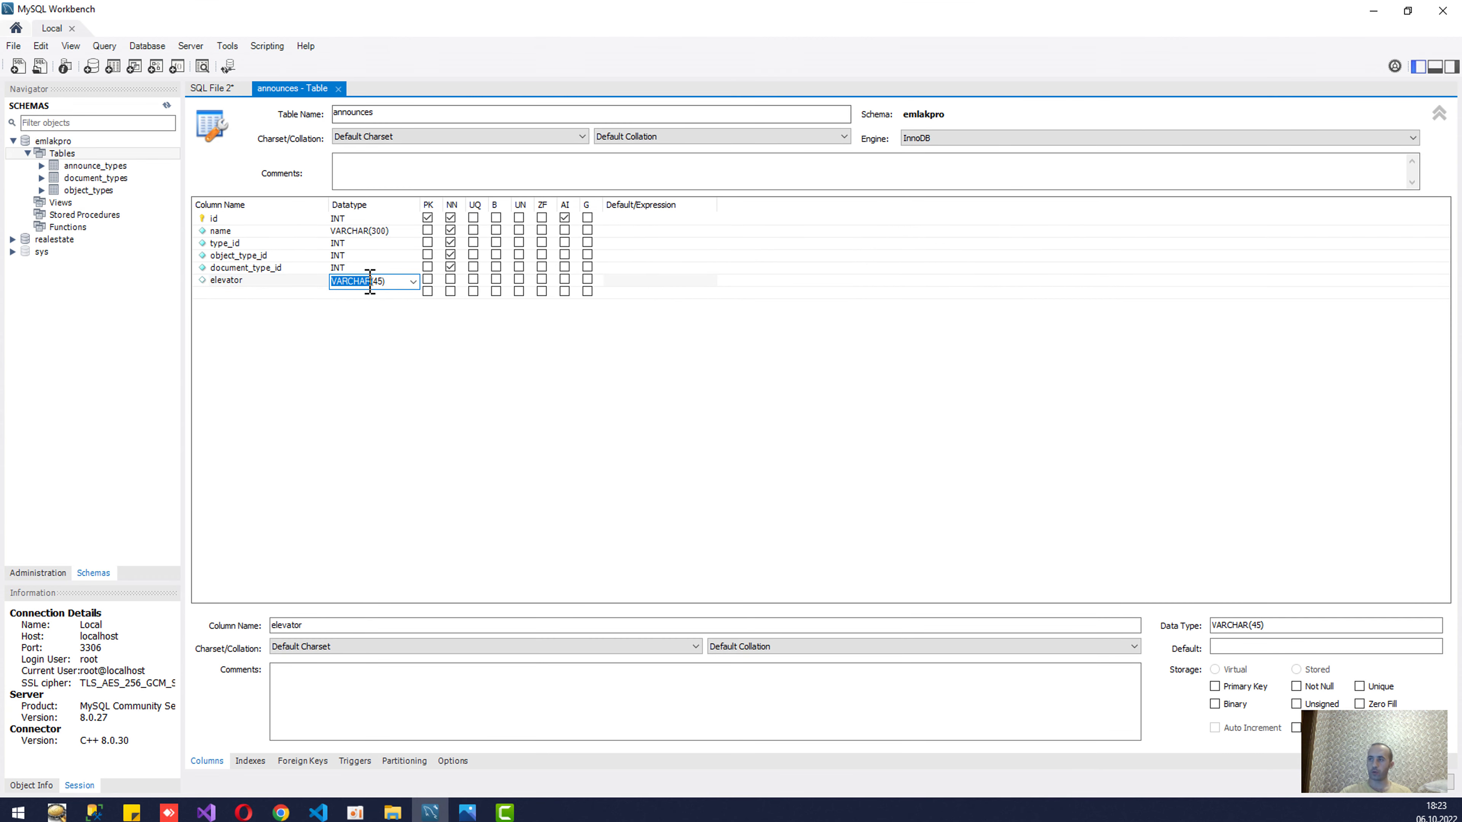
text(BIT)
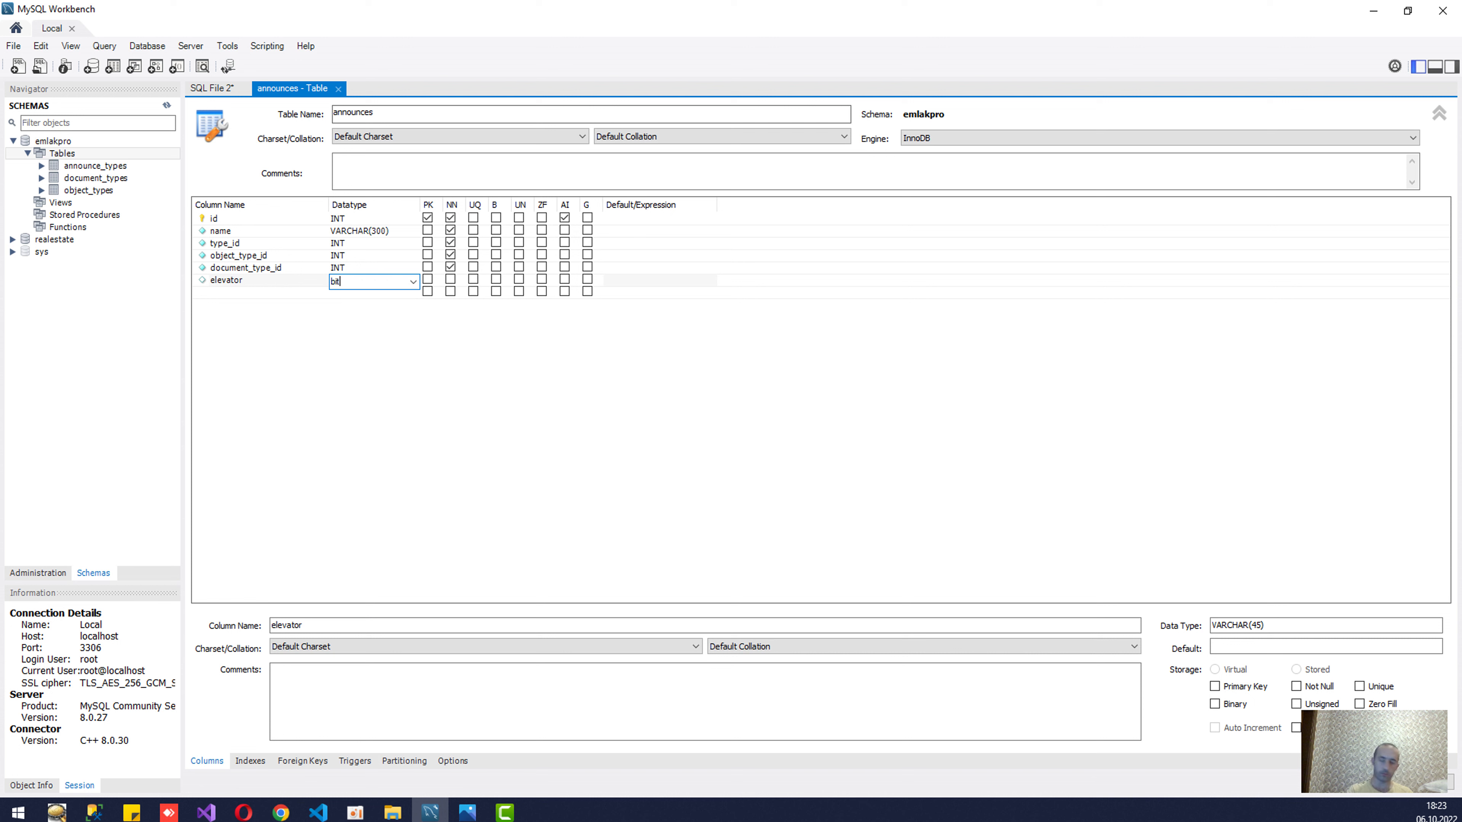
key(Return)
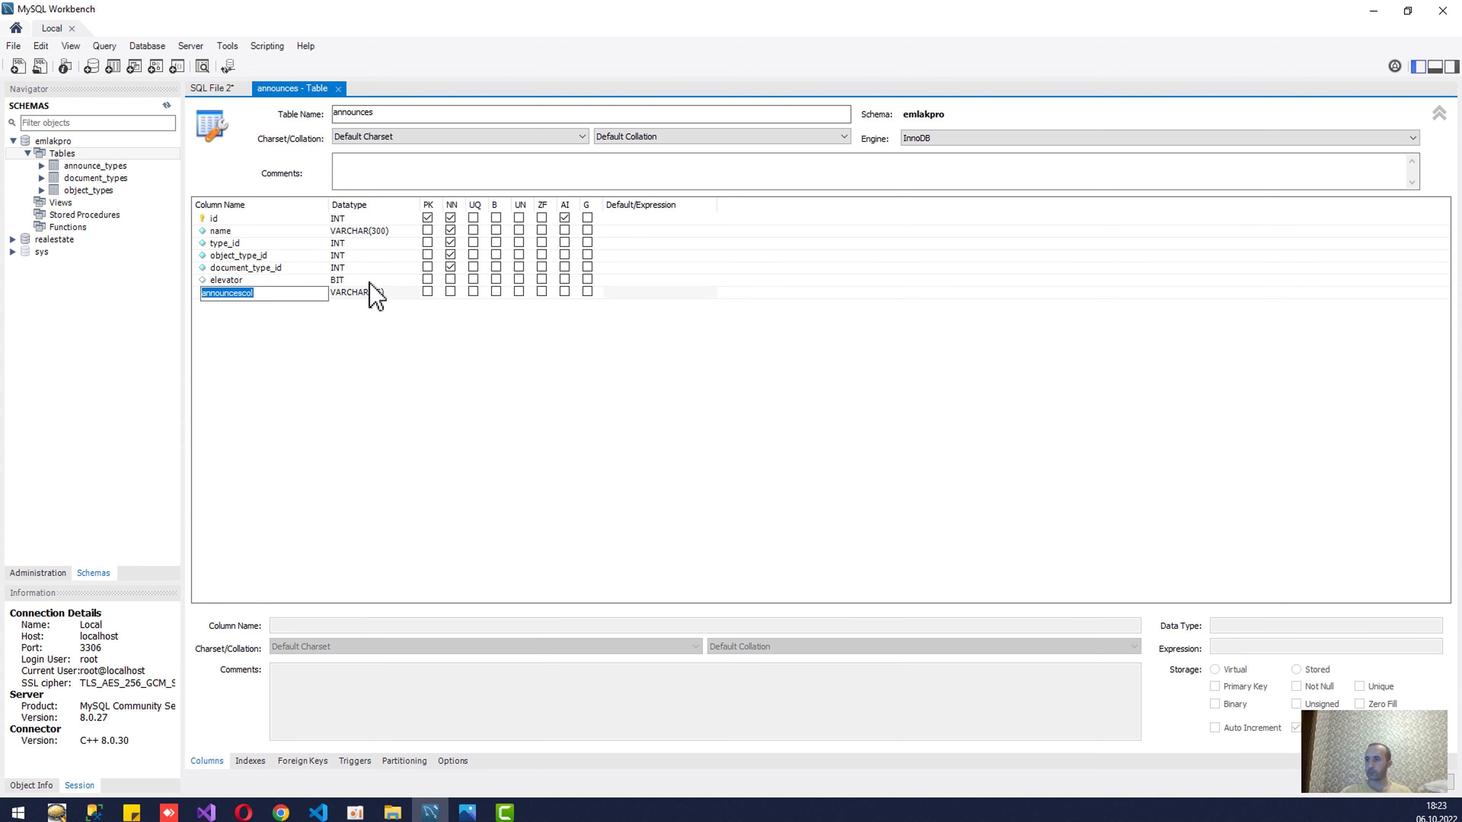
click(449, 279)
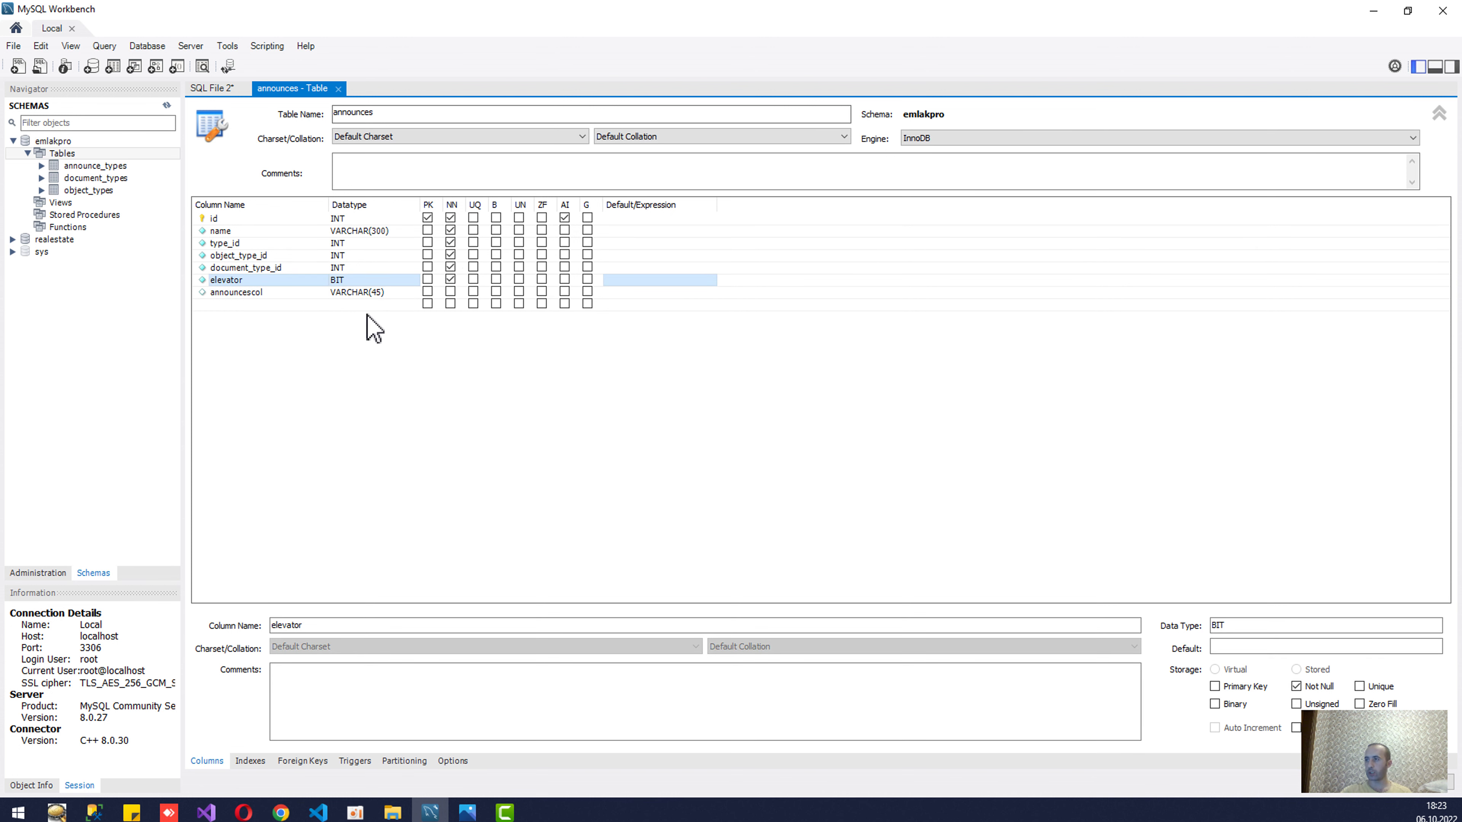
Step: Set the default value of the elevator column to 0
click(611, 279)
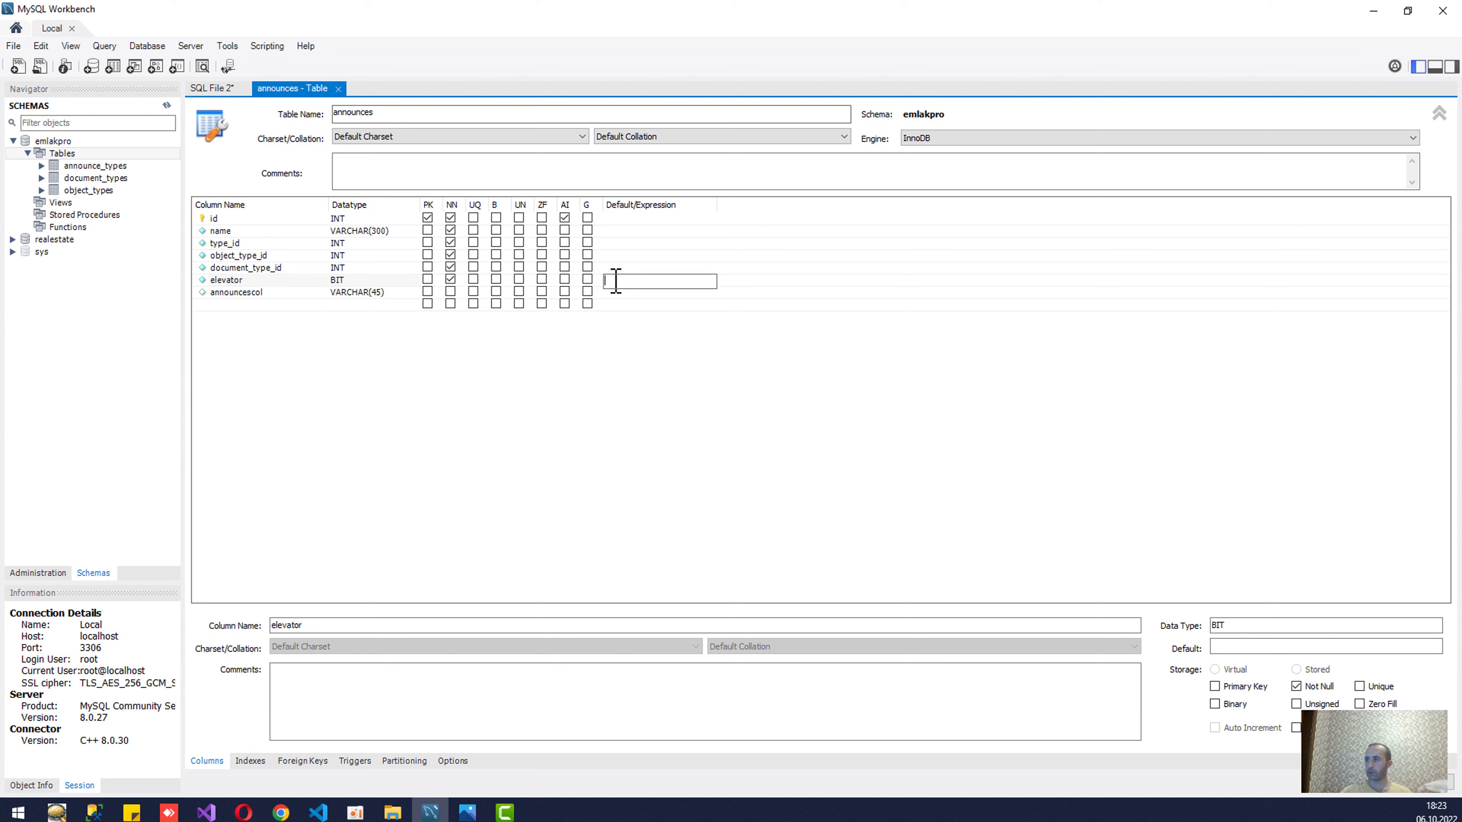
text(0)
click(613, 293)
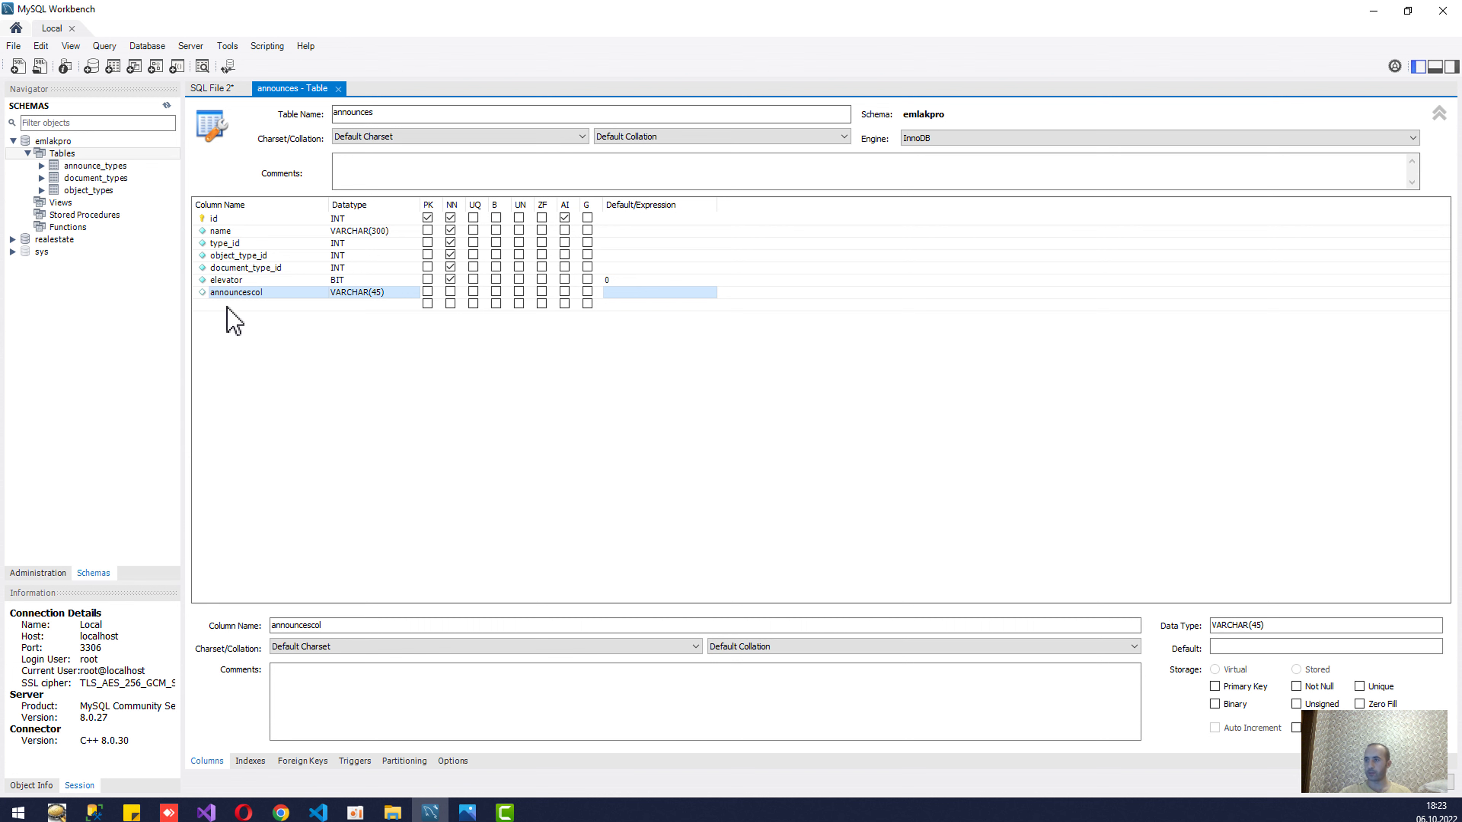
Step: Consult the Announces table in db-model.PNG and name the column below elevator floor
click(465, 814)
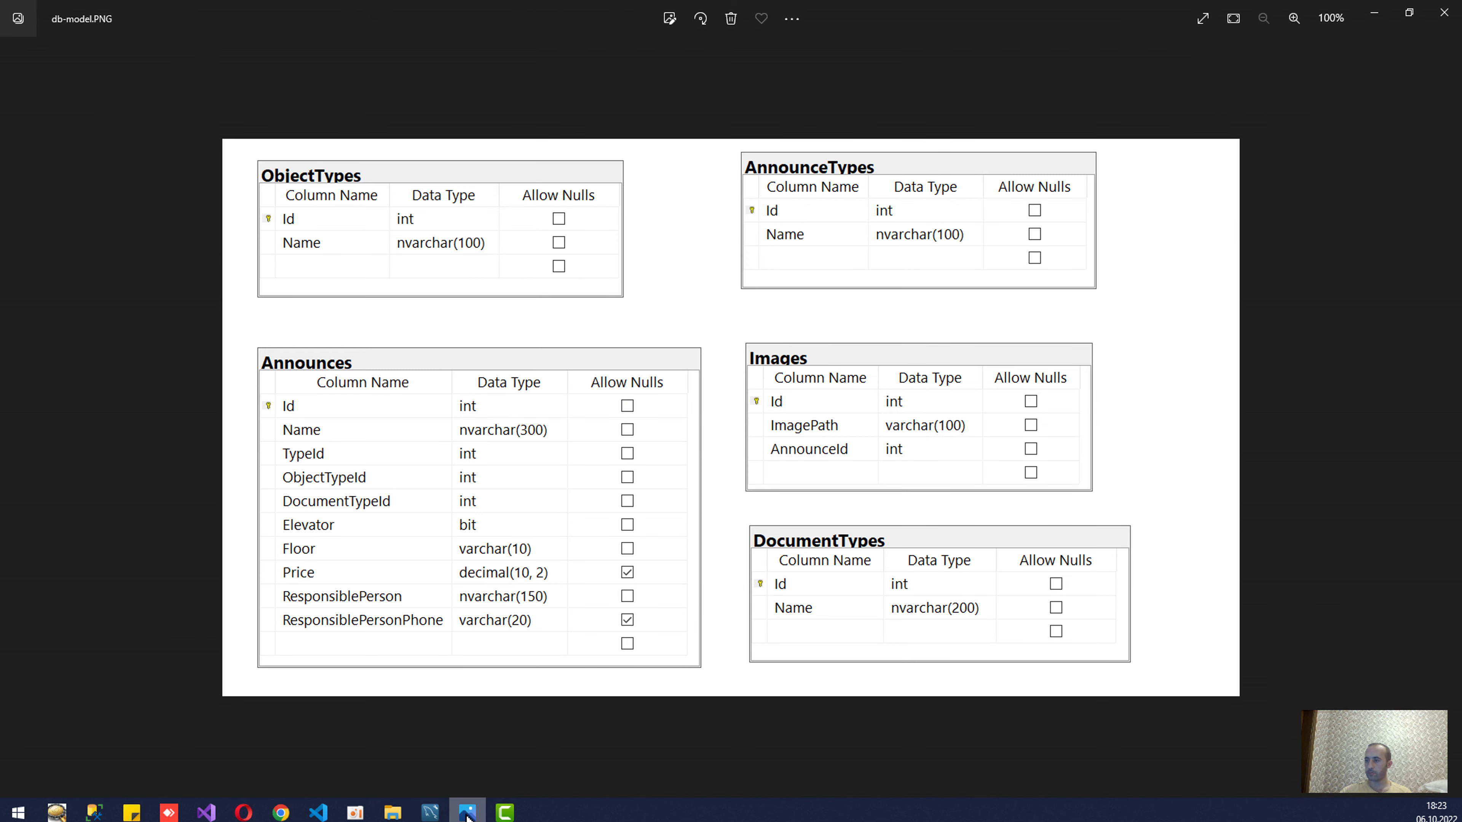
click(466, 814)
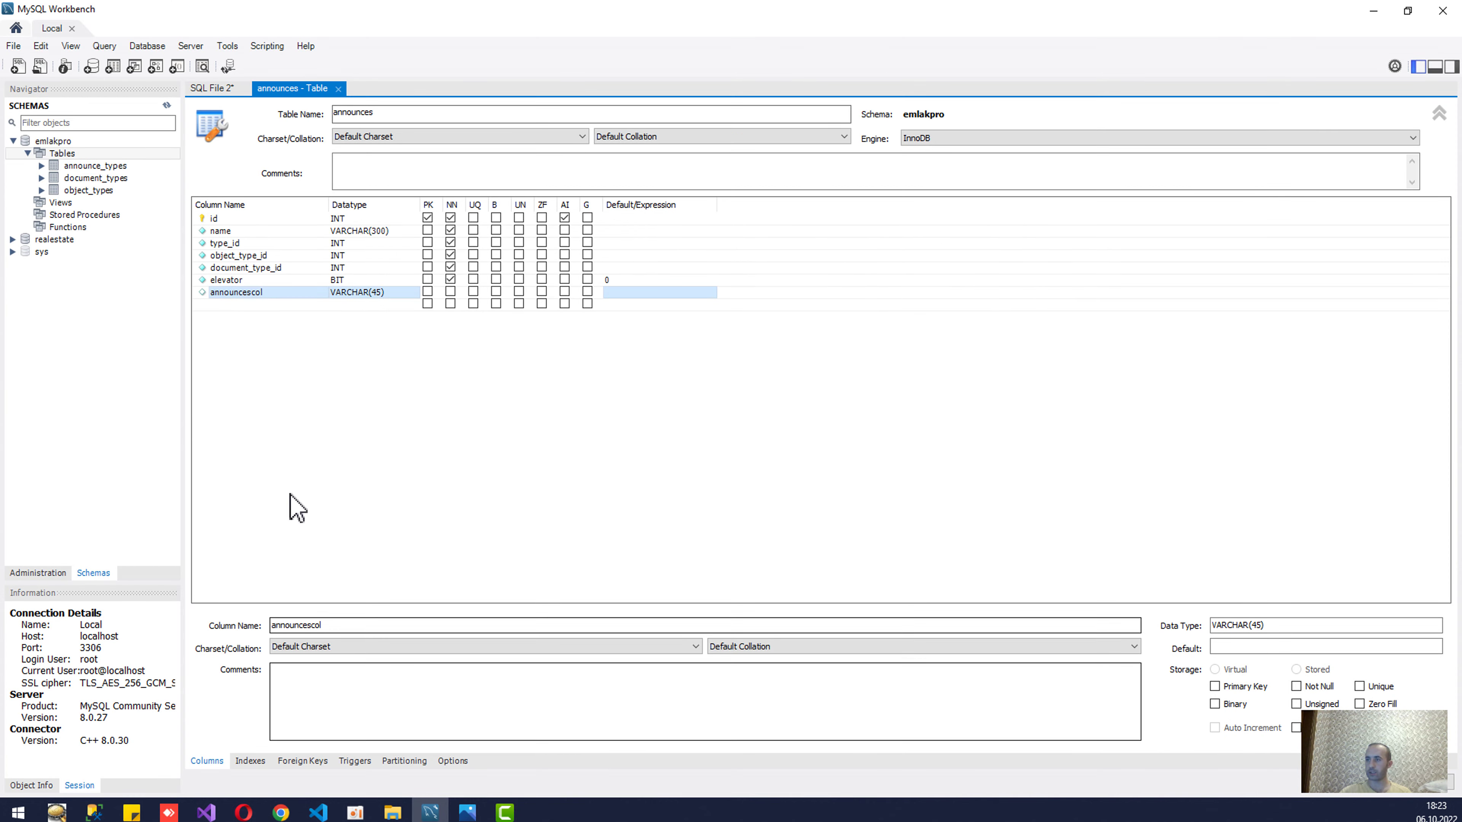
double_click(243, 293)
text(floor)
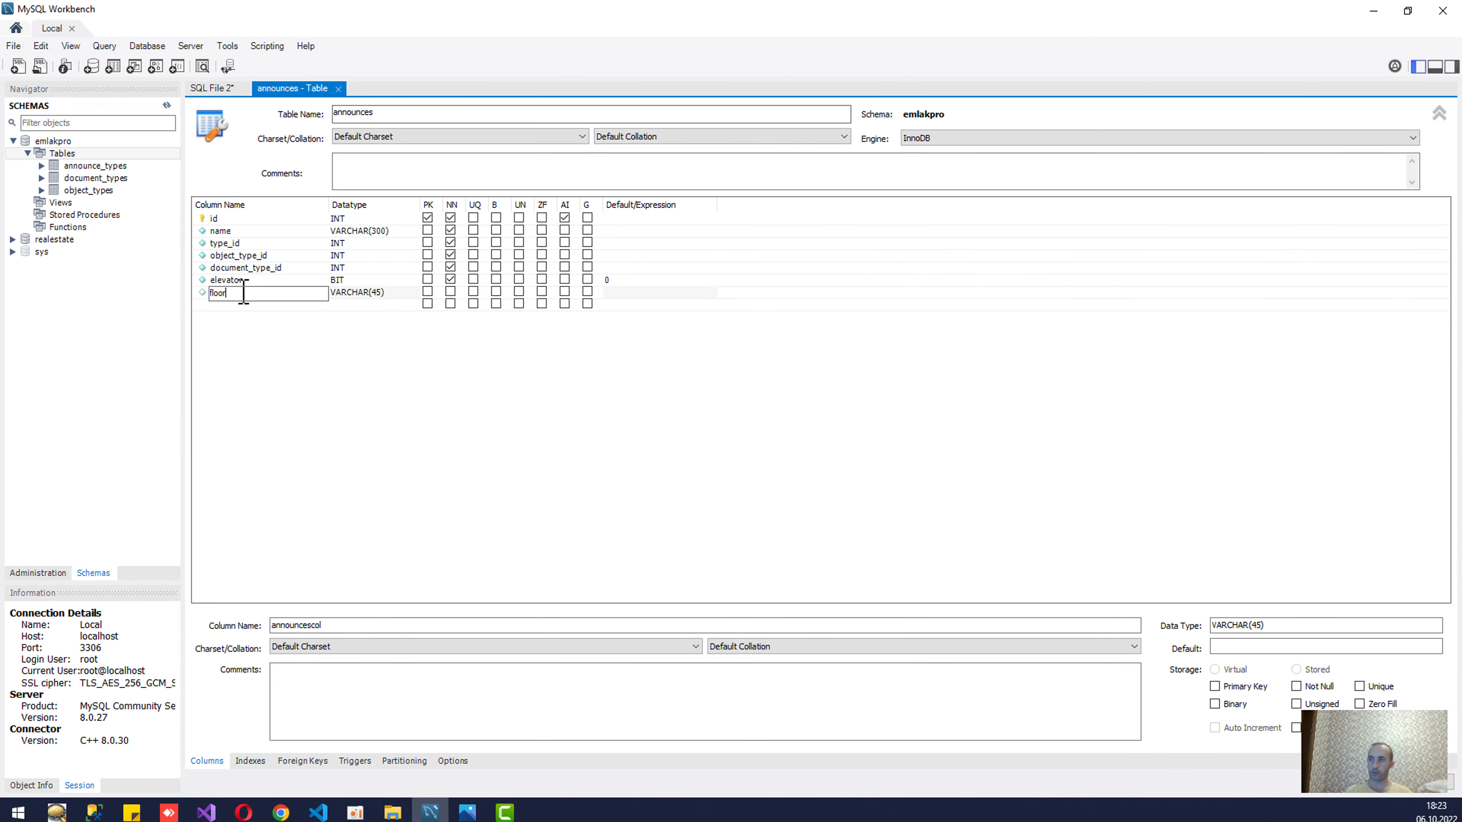
Step: Set the floor column's datatype to VARCHAR(10) and mark it as Not Null
key(Tab)
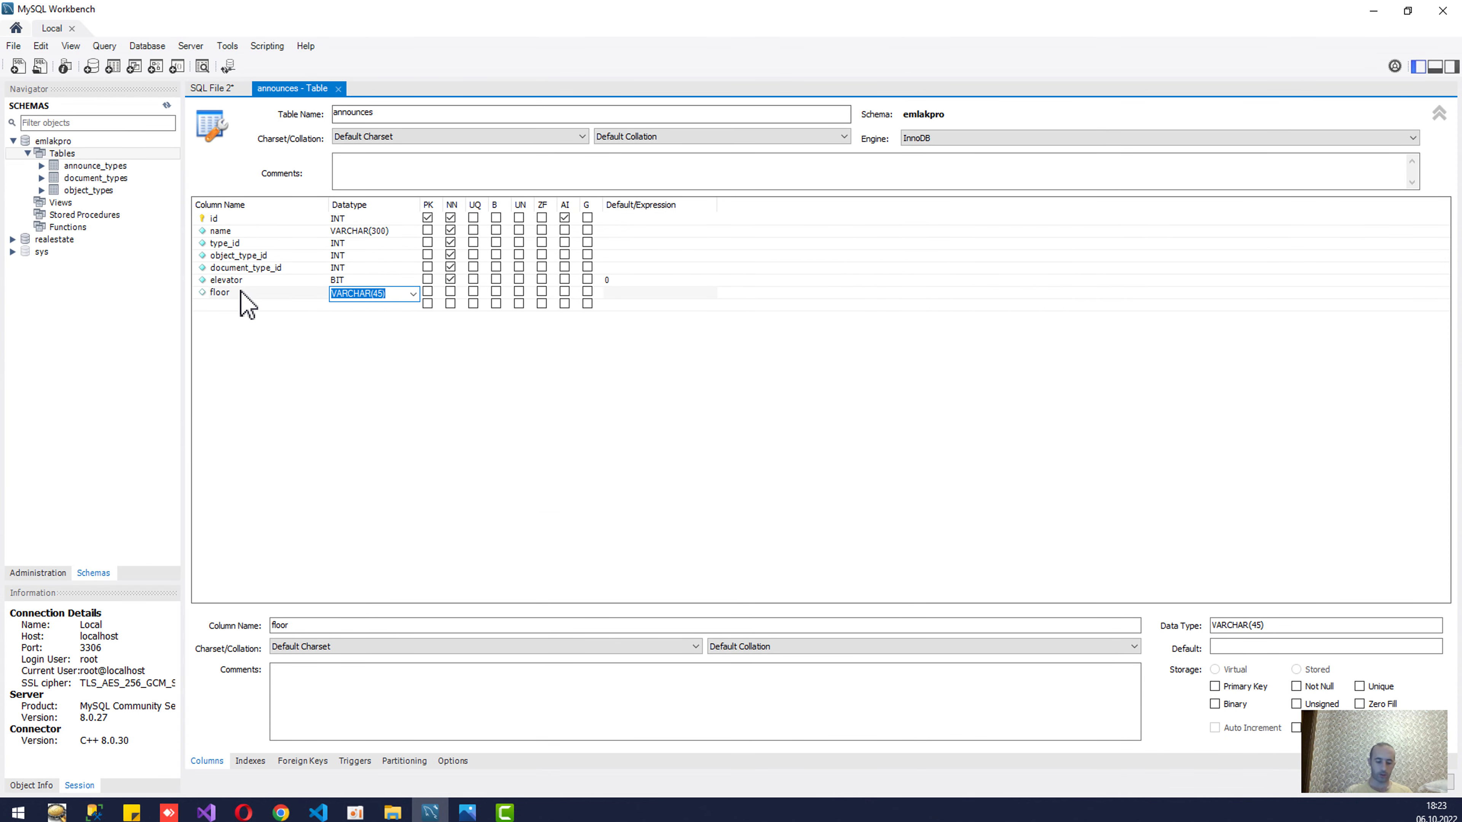
click(374, 293)
double_click(376, 293)
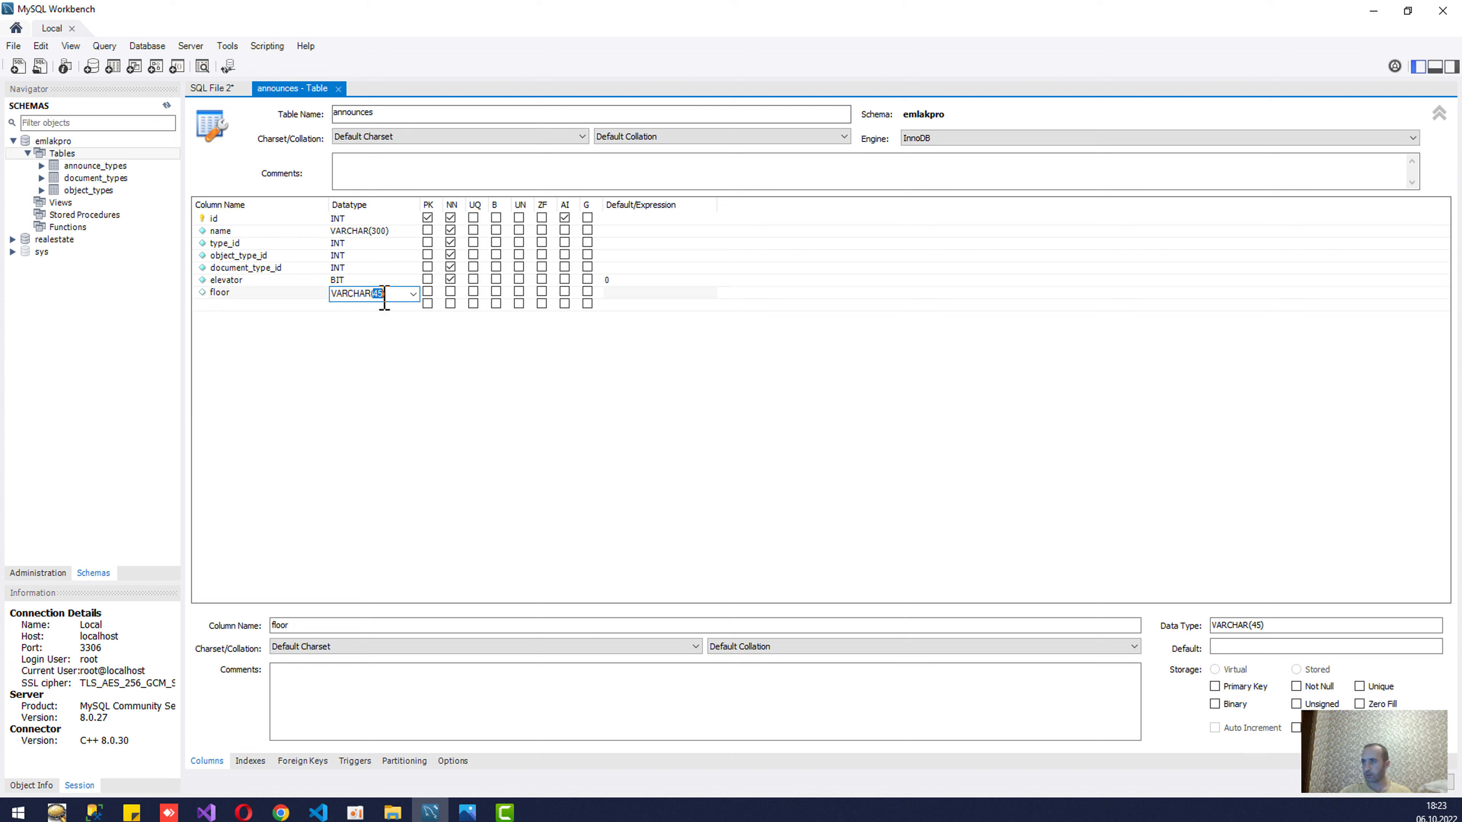
text(10)
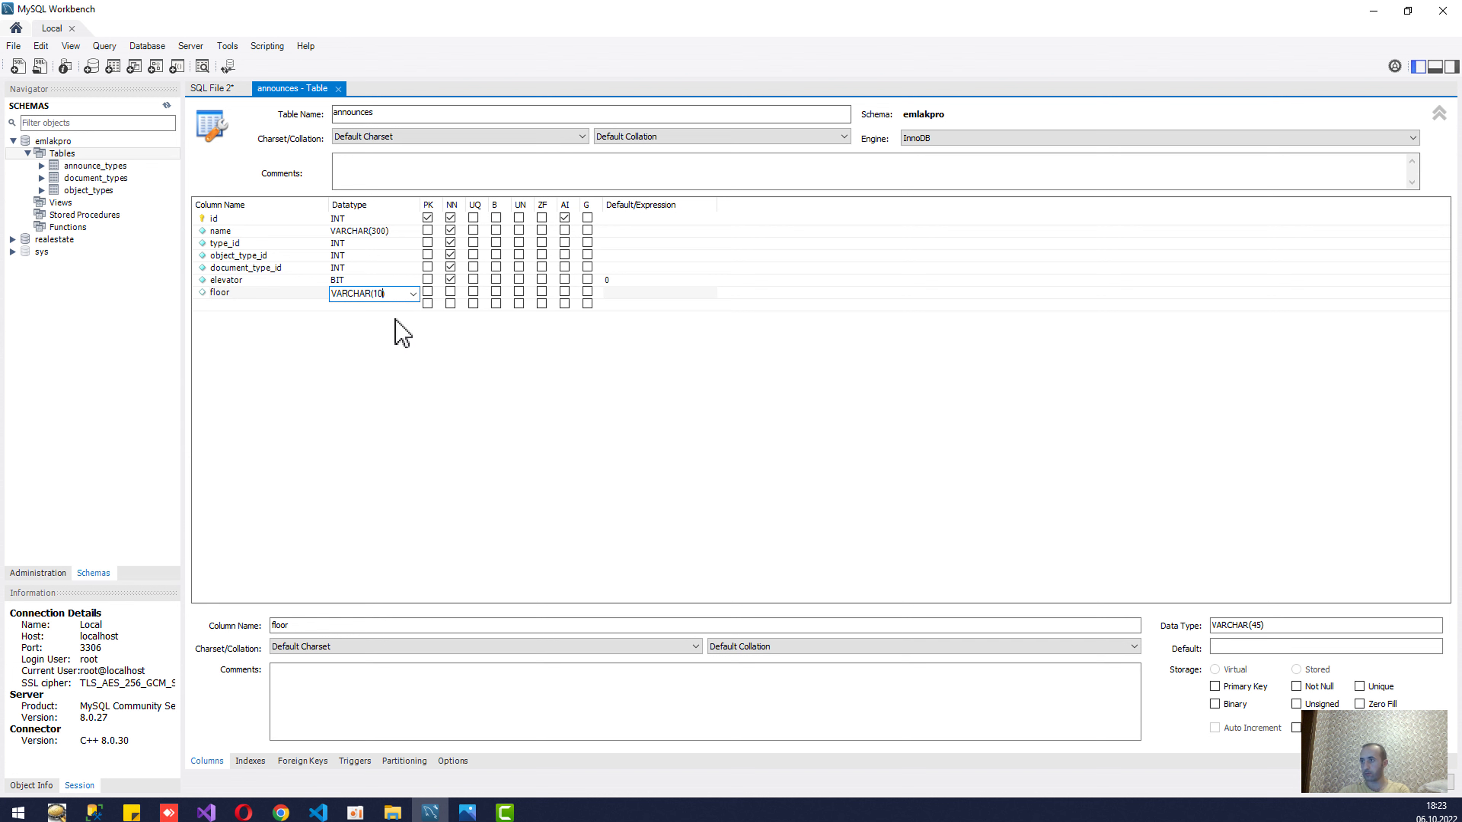
click(450, 290)
Step: Start a new column below floor and consult the Announces table in db-model.PNG for its definition
click(279, 304)
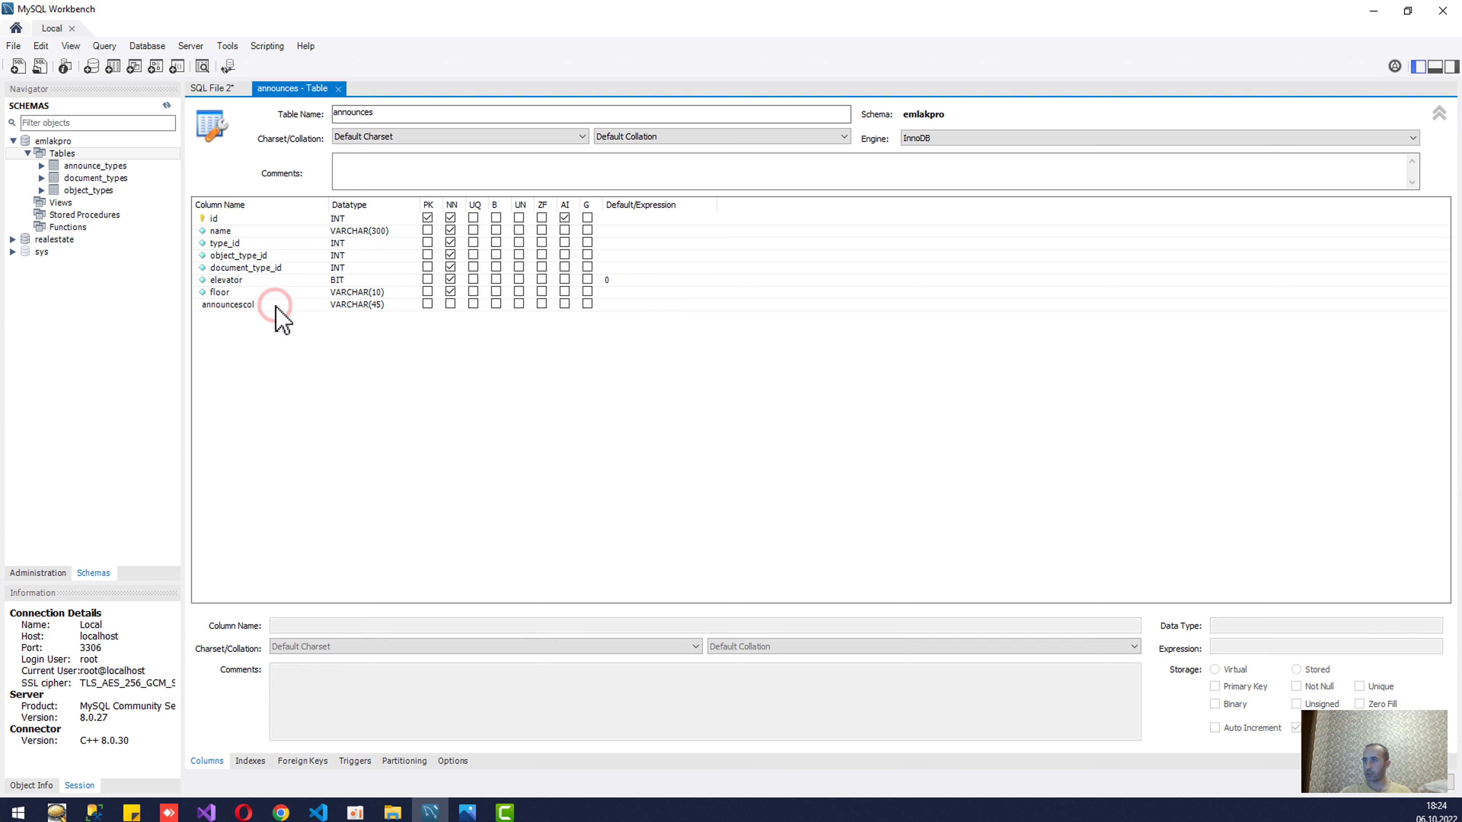
click(467, 812)
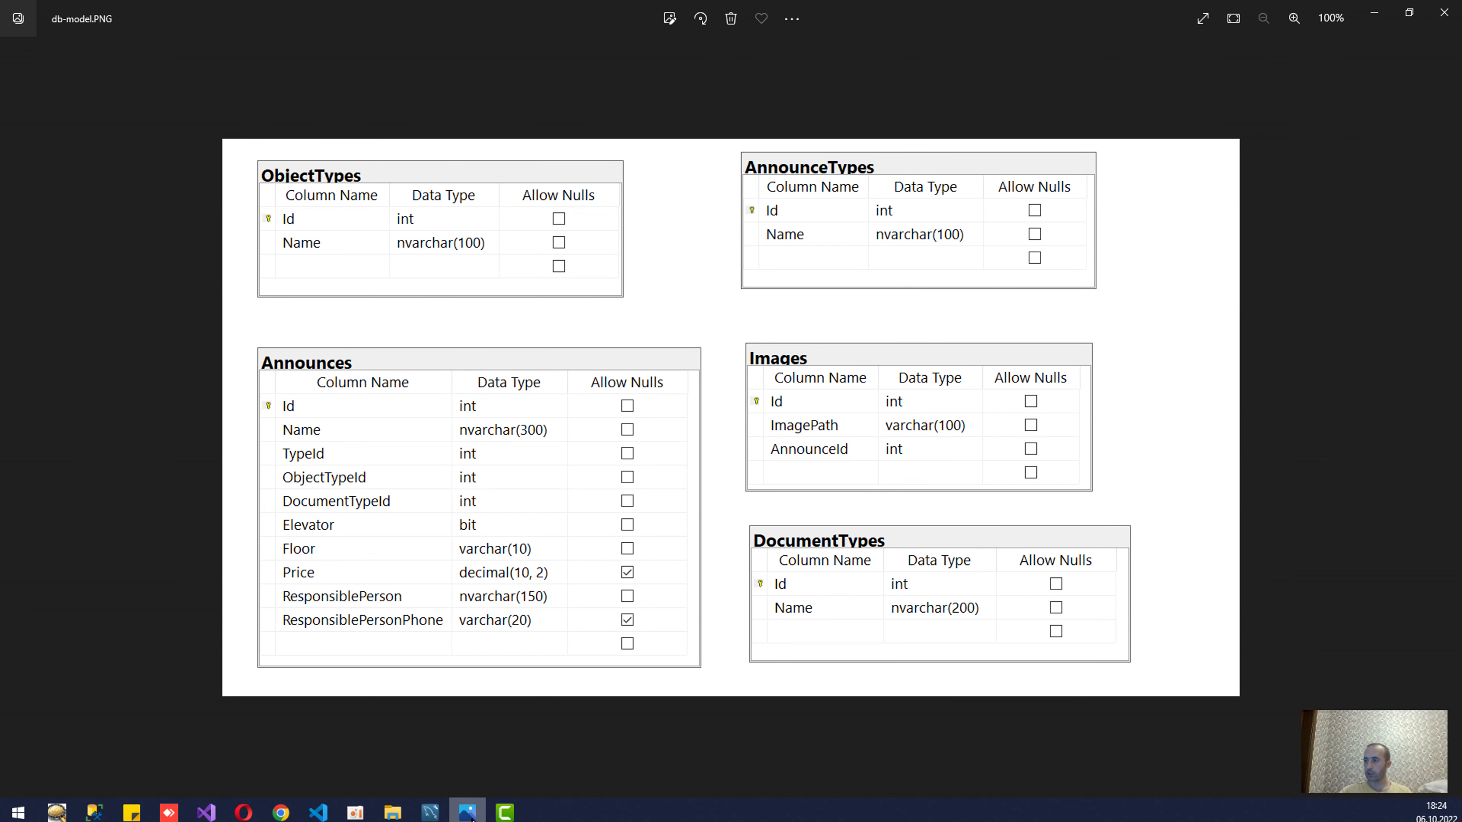
click(468, 812)
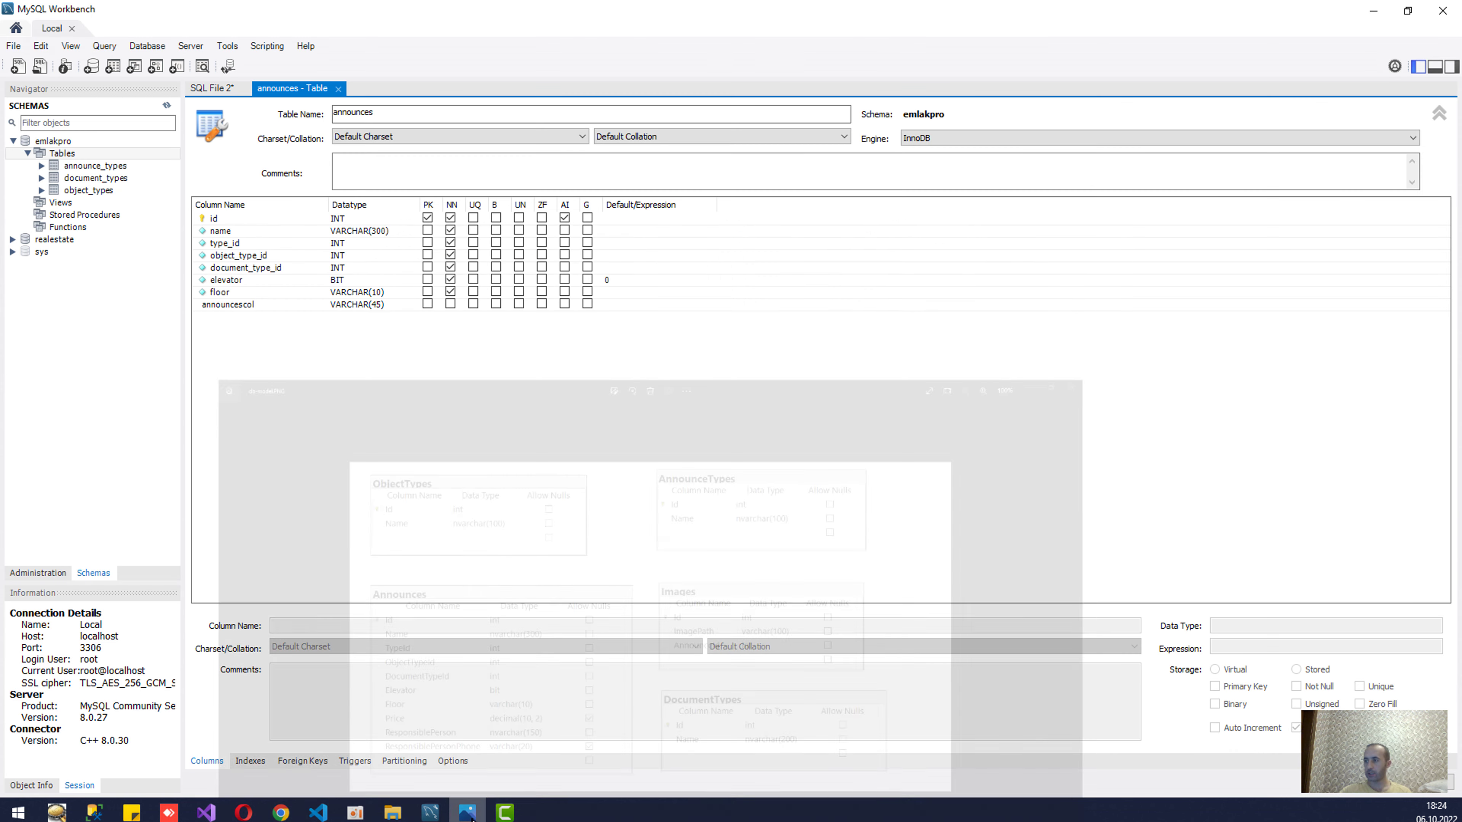